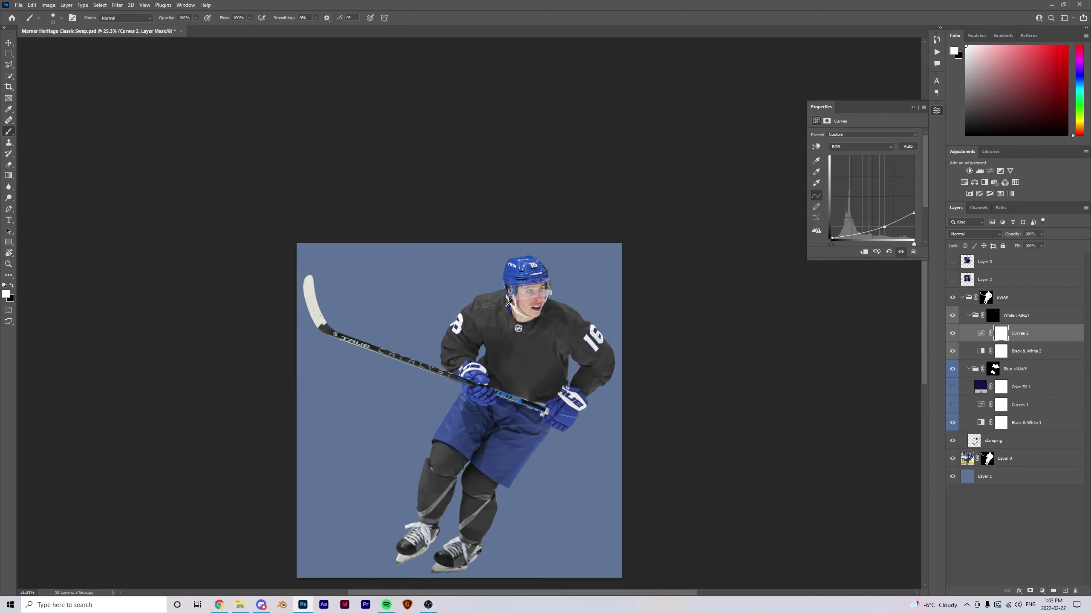
- Move the White->GREY group below the Blue->NAVY group, and make the navy color fill and curves layers visible again
{"action": "scroll", "coordinate": [493, 328], "scroll_direction": "up", "scroll_amount": 2}
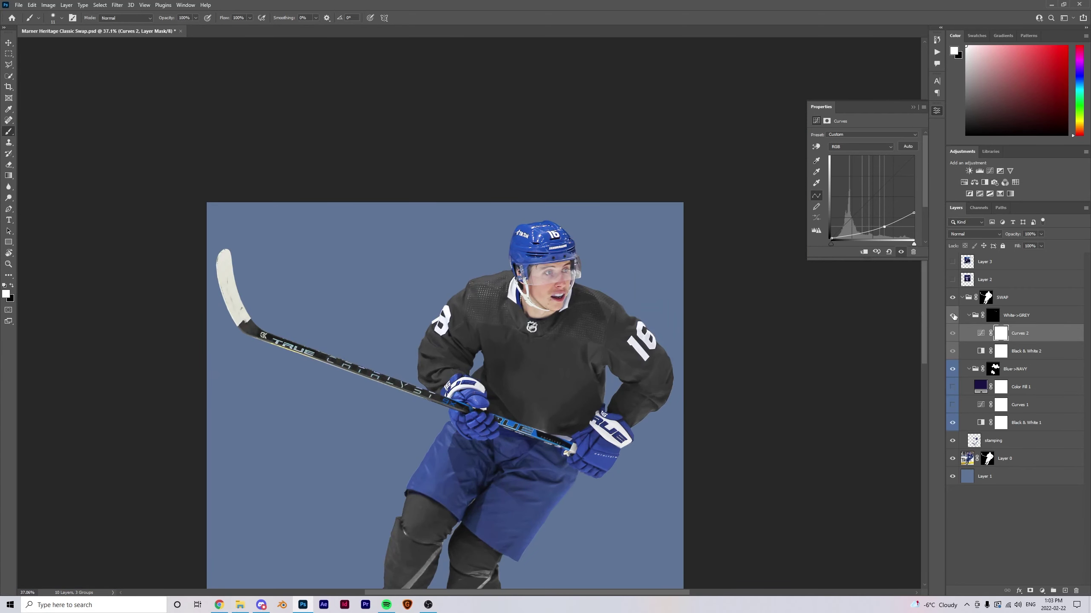
{"action": "scroll", "coordinate": [455, 320], "scroll_direction": "down", "scroll_amount": 3}
{"action": "scroll", "coordinate": [457, 317], "scroll_direction": "up", "scroll_amount": 5}
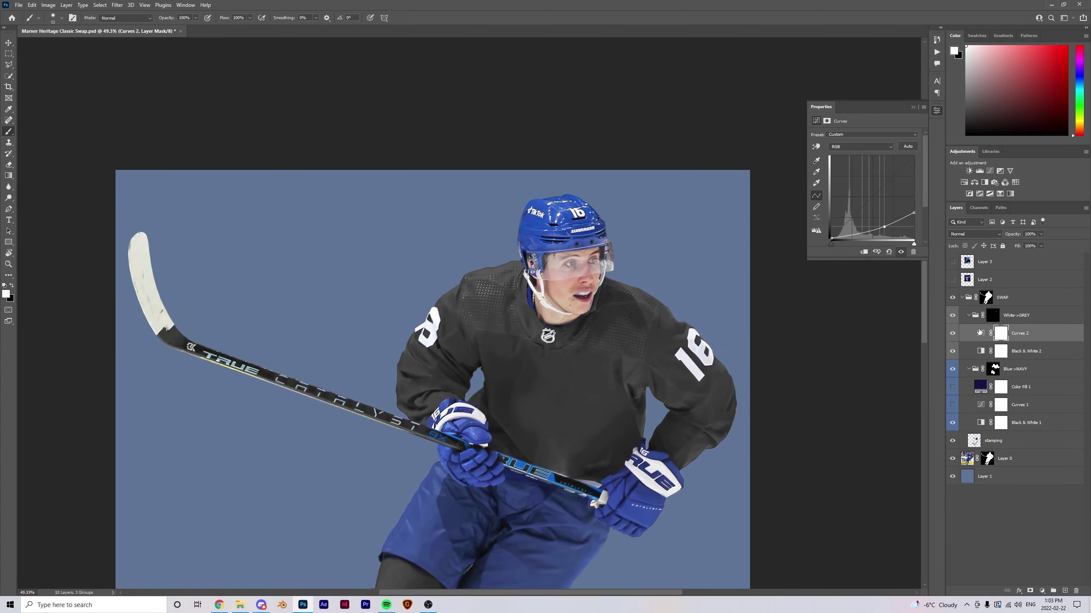
{"action": "left_click", "coordinate": [969, 317]}
{"action": "left_click", "coordinate": [969, 336]}
{"action": "left_click_drag", "start_coordinate": [1022, 318], "coordinate": [1034, 347]}
{"action": "left_click", "coordinate": [992, 333]}
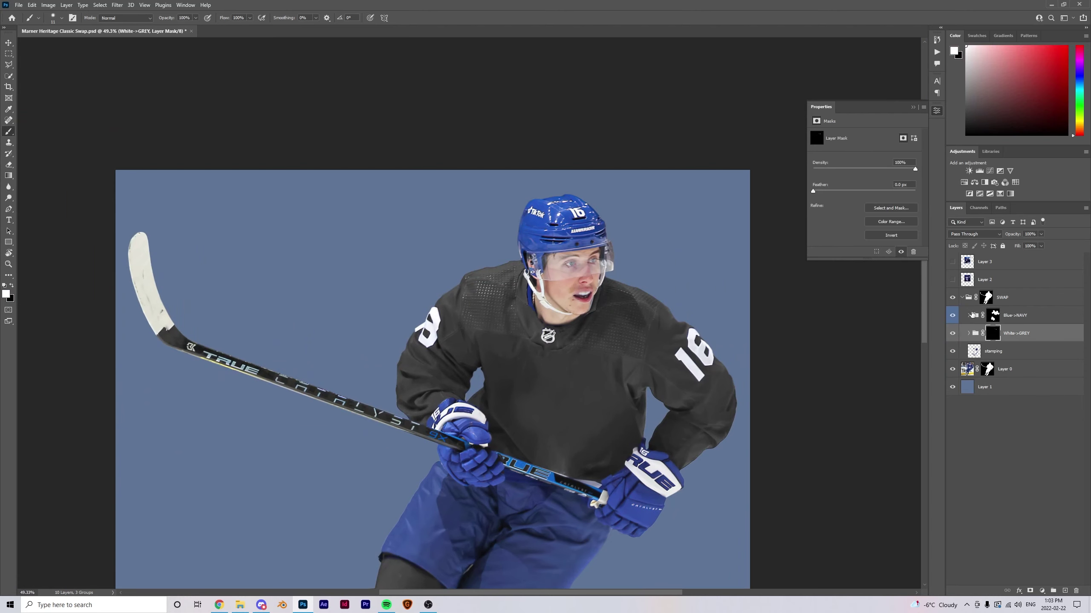
{"action": "left_click", "coordinate": [969, 317]}
{"action": "left_click", "coordinate": [952, 333]}
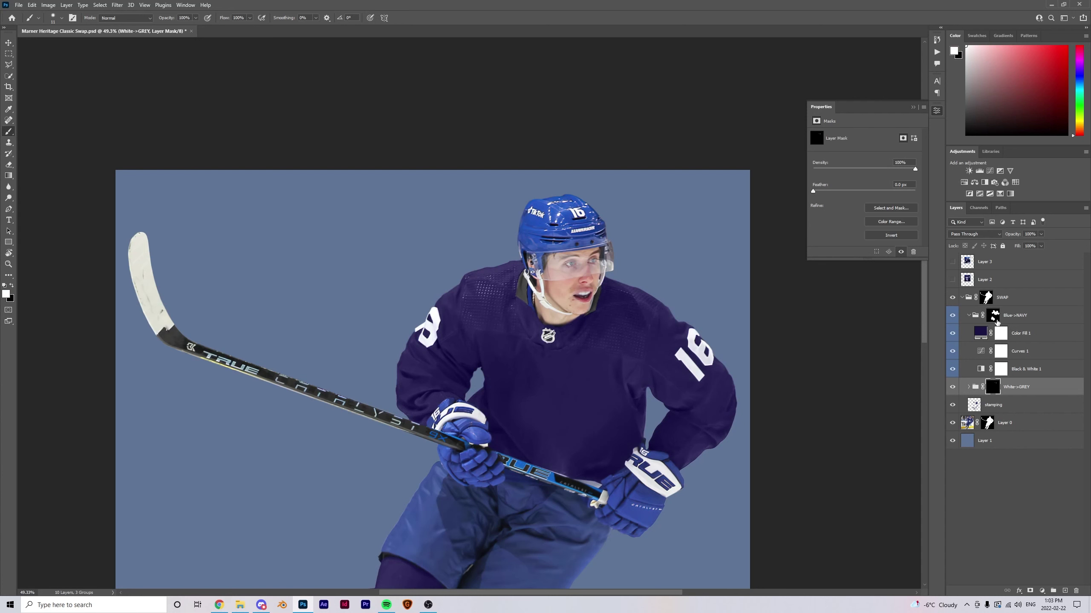
- Paint white on the Blue->NAVY group's mask over the grey collar flap on the left side of the neck
{"action": "scroll", "coordinate": [495, 310], "scroll_direction": "up", "scroll_amount": 6}
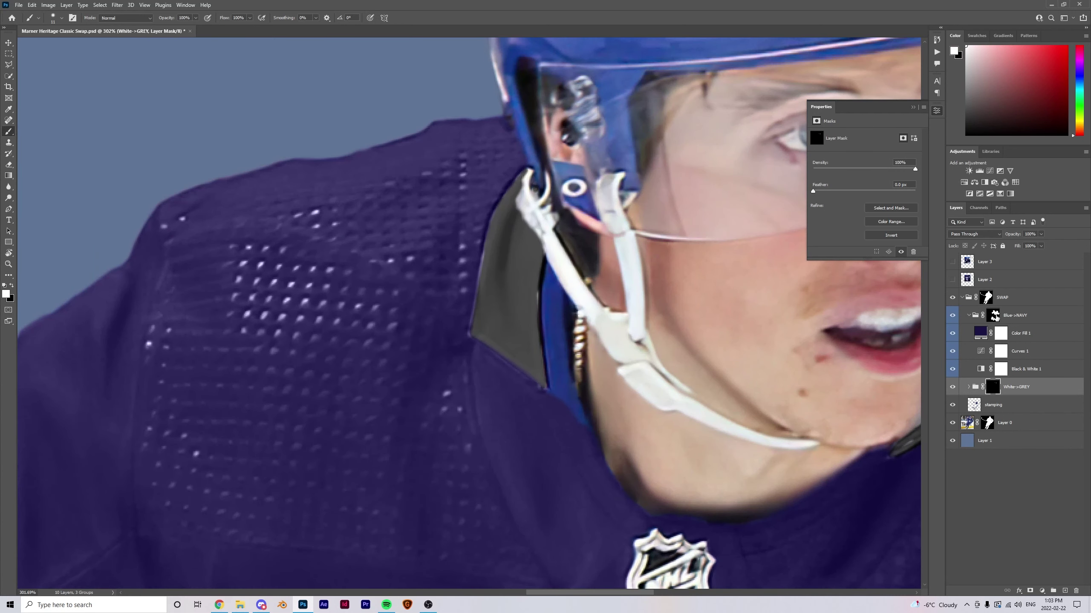
{"action": "left_click", "coordinate": [993, 316]}
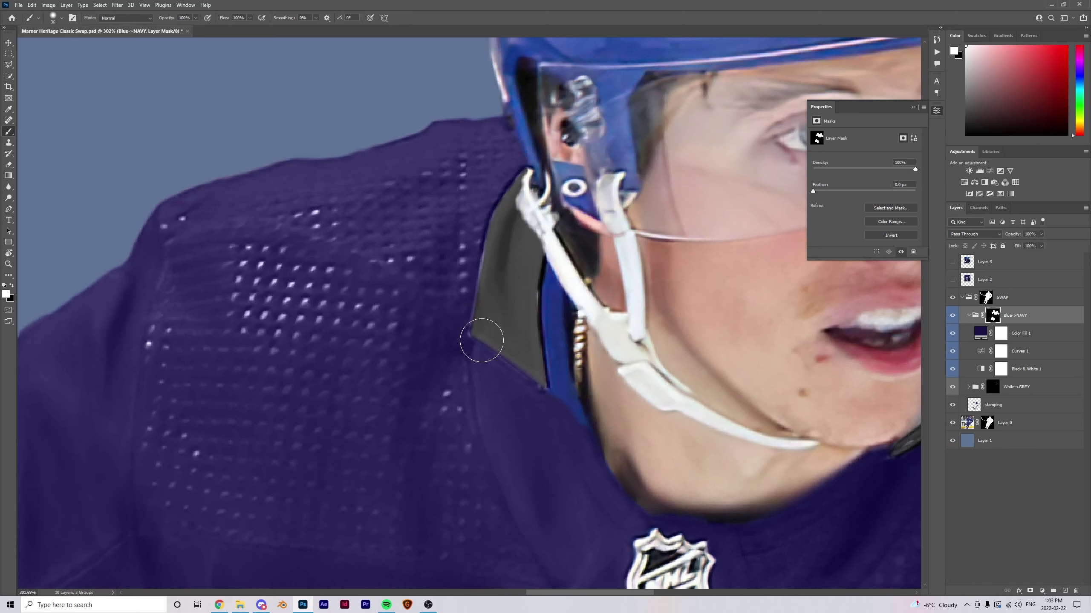
{"action": "mouse_move", "coordinate": [482, 336]}
{"action": "left_mouse_down"}
{"action": "mouse_move", "coordinate": [473, 310]}
{"action": "mouse_move", "coordinate": [500, 313]}
{"action": "mouse_move", "coordinate": [519, 383]}
{"action": "mouse_move", "coordinate": [493, 250]}
{"action": "mouse_move", "coordinate": [488, 295]}
{"action": "mouse_move", "coordinate": [527, 284]}
{"action": "mouse_move", "coordinate": [507, 198]}
{"action": "left_mouse_up"}
{"action": "scroll", "coordinate": [479, 273], "scroll_direction": "down", "scroll_amount": 10}
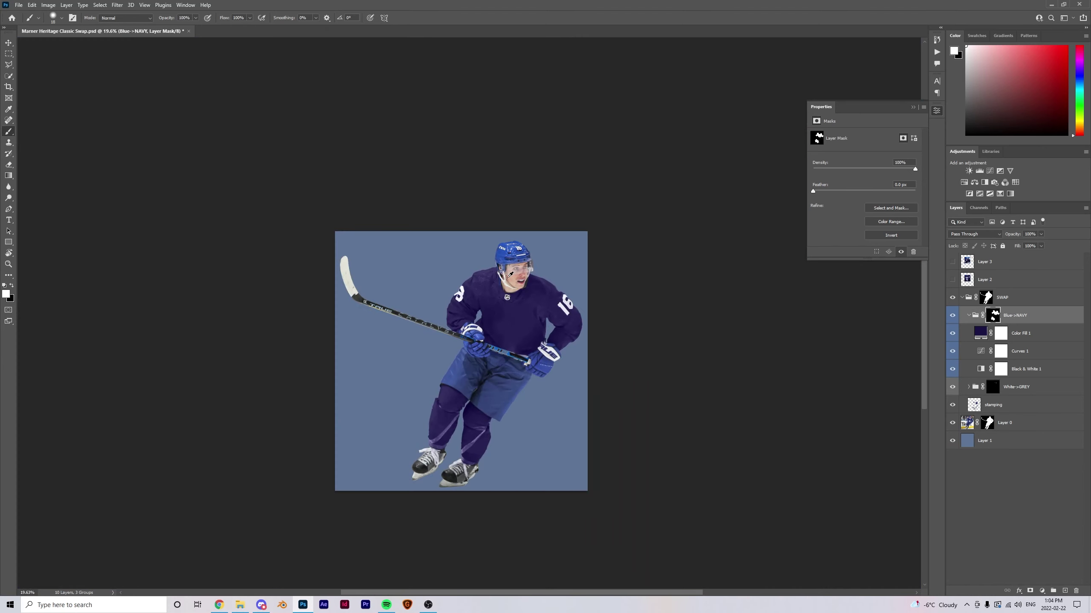
- Extend the Blue->NAVY mask over the right collar flap, painting the narrow area beside the jaw with a smaller brush
{"action": "scroll", "coordinate": [479, 273], "scroll_direction": "up", "scroll_amount": 12}
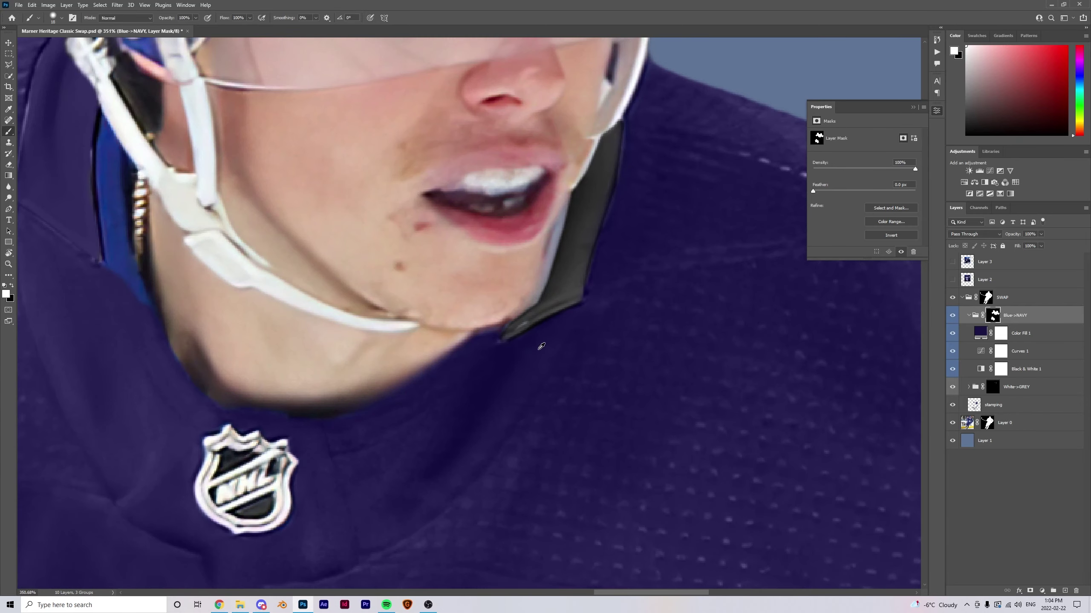
{"action": "mouse_move", "coordinate": [506, 344]}
{"action": "left_mouse_down"}
{"action": "mouse_move", "coordinate": [580, 275]}
{"action": "mouse_move", "coordinate": [614, 129]}
{"action": "left_mouse_up"}
{"action": "scroll", "coordinate": [616, 171], "scroll_direction": "up", "scroll_amount": 5}
{"action": "key", "text": "bracketleft"}
{"action": "key", "text": "bracketleft"}
{"action": "key", "text": "bracketleft"}
{"action": "key", "text": "bracketleft"}
{"action": "key", "text": "bracketleft"}
{"action": "key", "text": "bracketleft"}
{"action": "key", "text": "bracketleft"}
{"action": "key", "text": "bracketleft"}
{"action": "left_click_drag", "start_coordinate": [569, 244], "coordinate": [585, 195]}
{"action": "scroll", "coordinate": [584, 195], "scroll_direction": "down", "scroll_amount": 12}
- Put Layer 4 in a new group named Blue->White
{"action": "scroll", "coordinate": [584, 195], "scroll_direction": "up", "scroll_amount": 3}
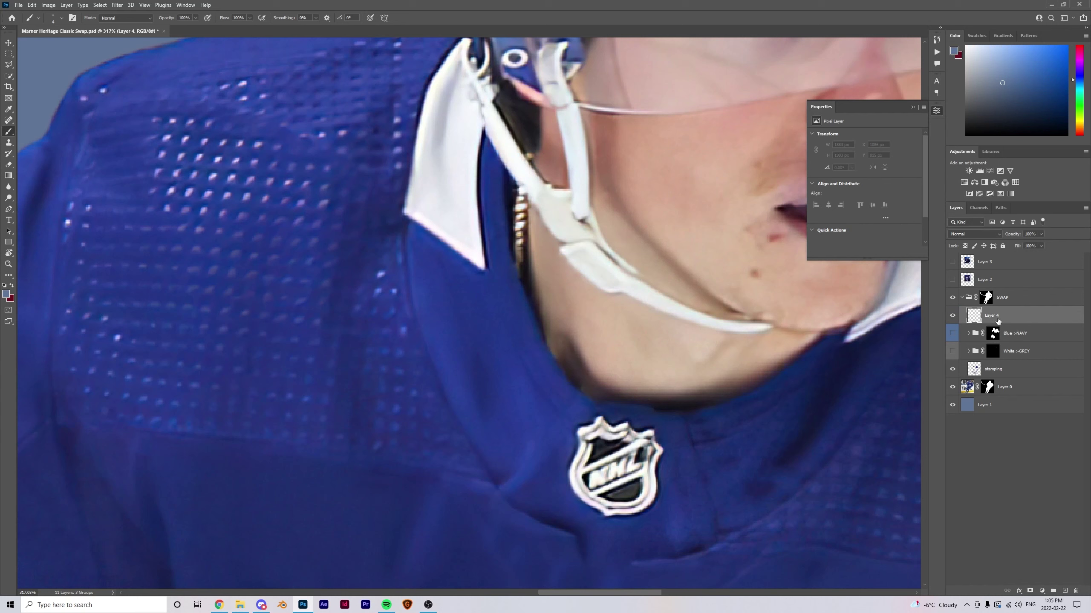
{"action": "key", "text": "ctrl+g"}
{"action": "double_click", "coordinate": [996, 314]}
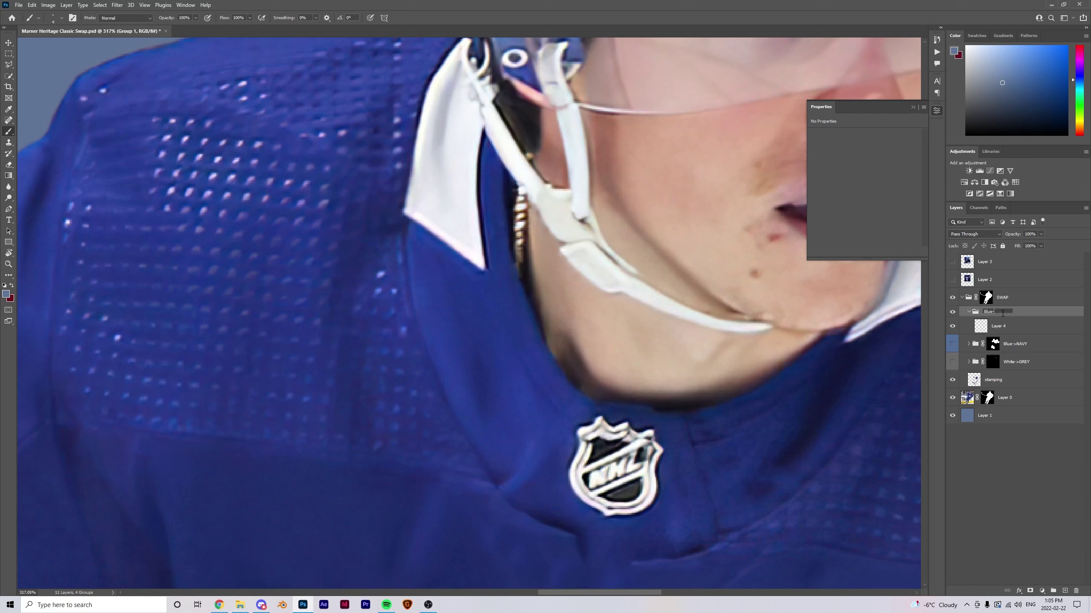
{"action": "type", "text": "Blue->White"}
{"action": "key", "text": "Return"}
- Add Black & White and Curves adjustment layers above Layer 4 inside the Blue->White group
{"action": "left_click", "coordinate": [1000, 327]}
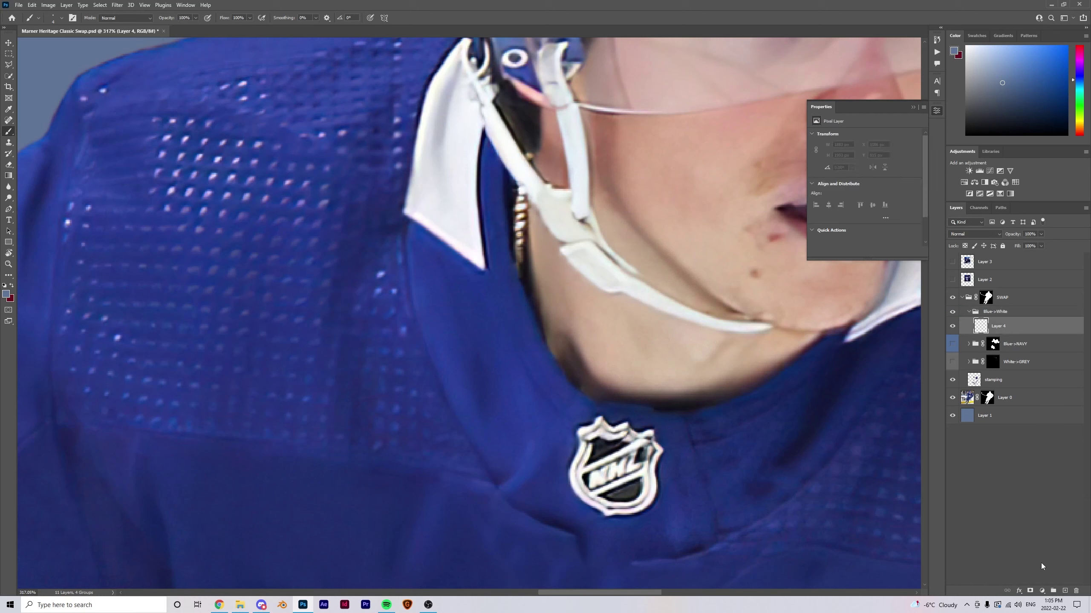
{"action": "left_click", "coordinate": [985, 183]}
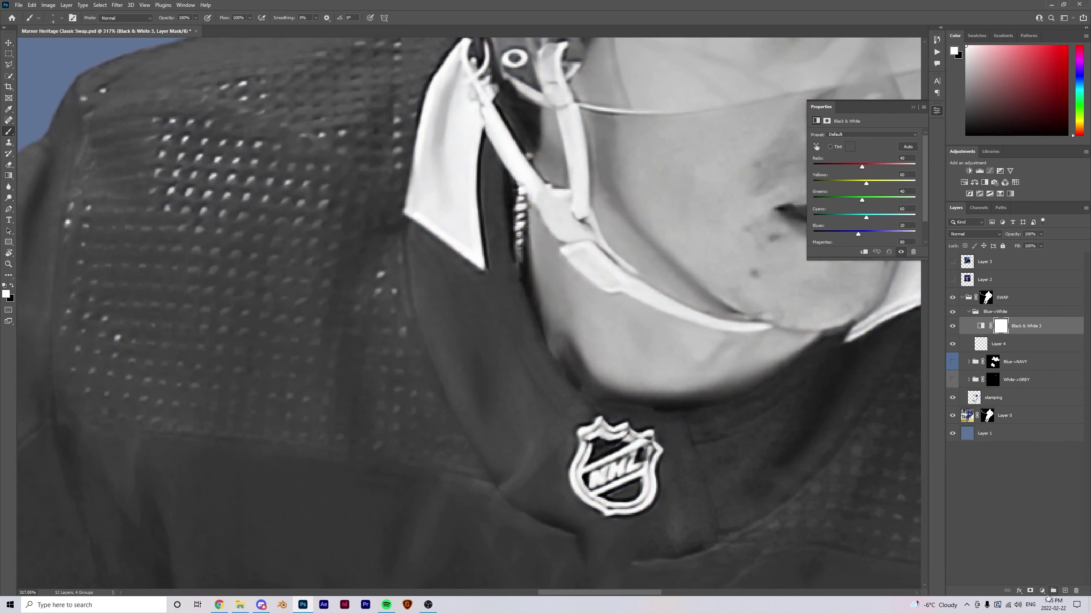
{"action": "left_click", "coordinate": [989, 170]}
- Give the Blue->White group a black mask and paint white on it along the inner collar band on both sides of the neck
{"action": "left_click", "coordinate": [1015, 518]}
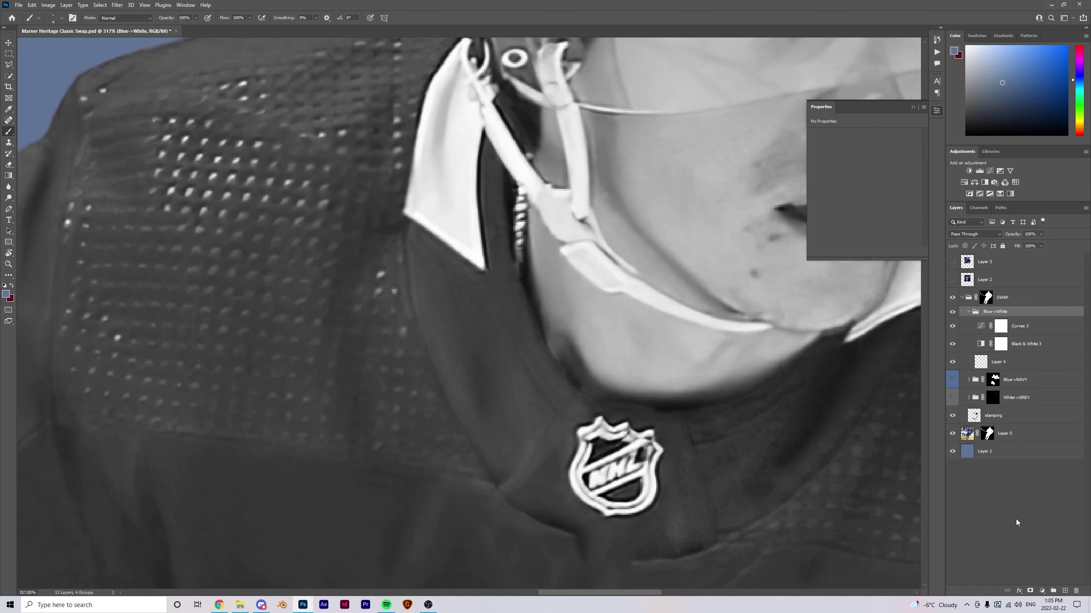
{"action": "left_click", "coordinate": [1030, 592], "text": "alt"}
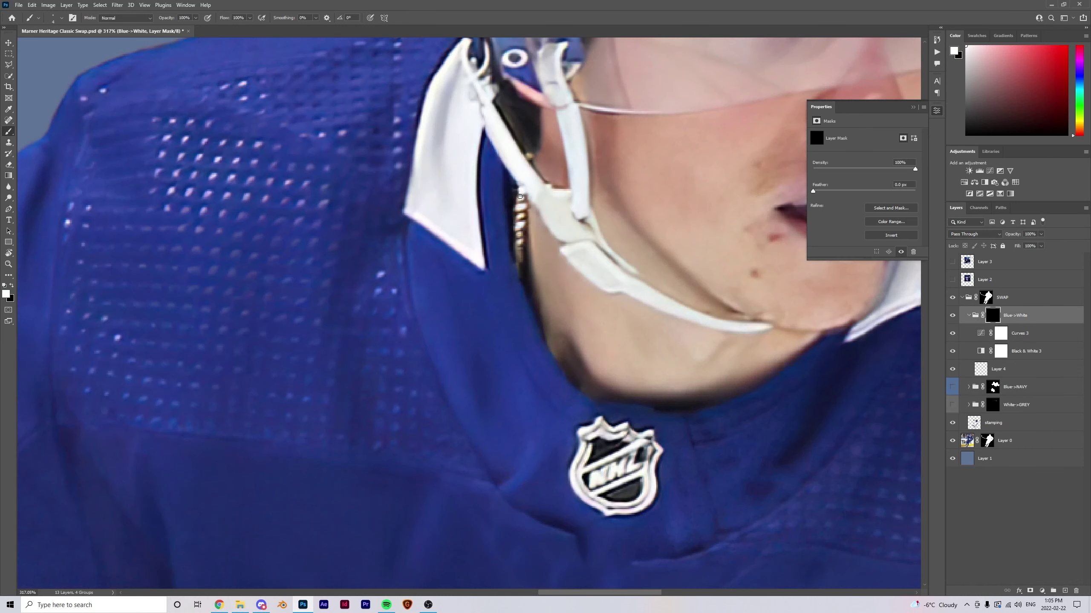
{"action": "scroll", "coordinate": [520, 196], "scroll_direction": "up", "scroll_amount": 5}
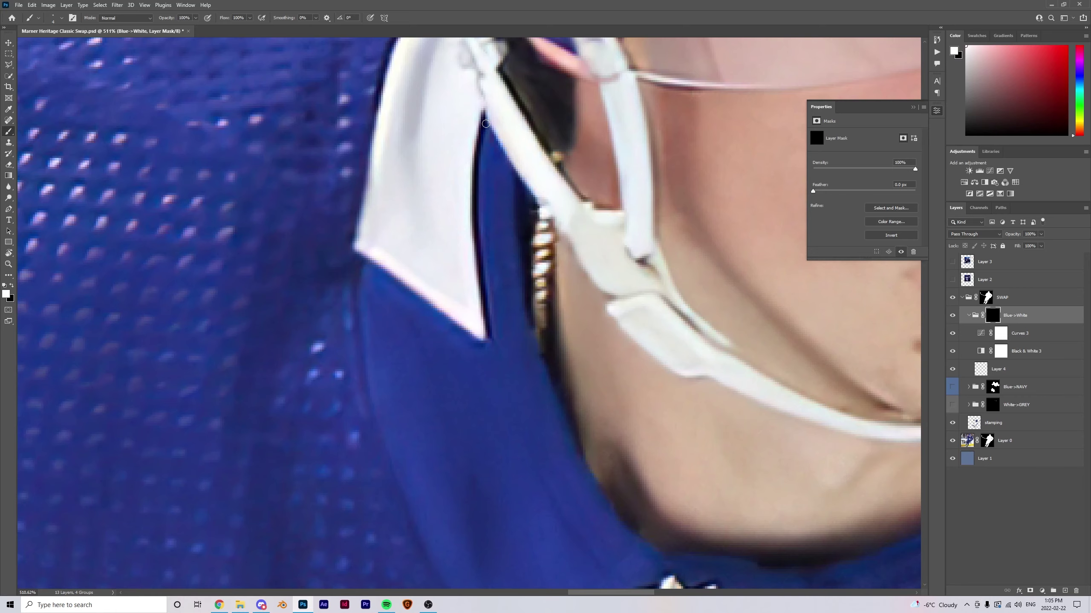
{"action": "mouse_move", "coordinate": [492, 94]}
{"action": "left_mouse_down"}
{"action": "mouse_move", "coordinate": [620, 508]}
{"action": "mouse_move", "coordinate": [523, 433]}
{"action": "left_mouse_up"}
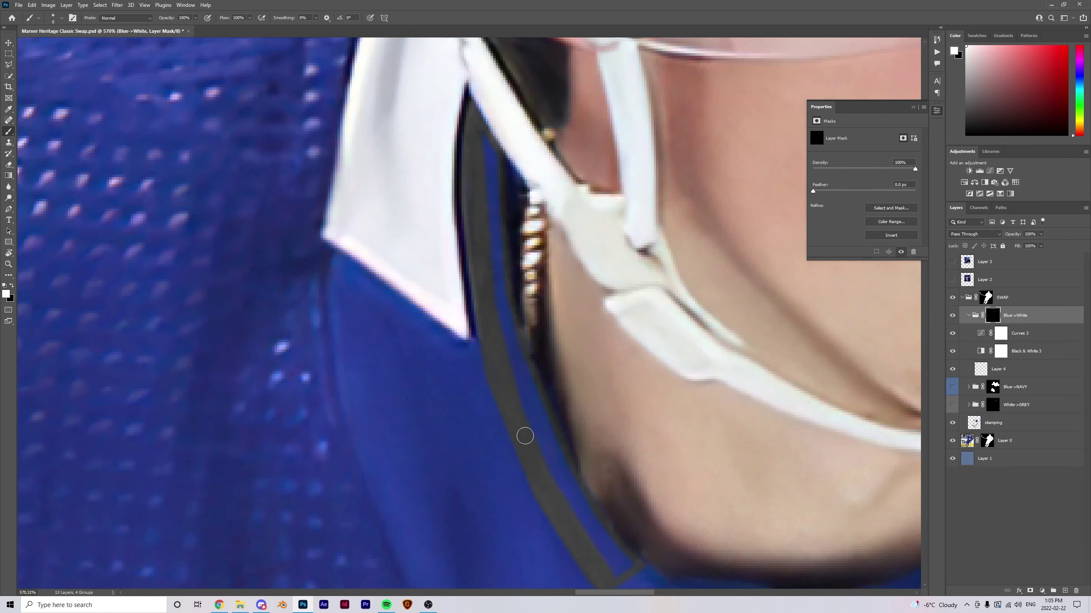
{"action": "scroll", "coordinate": [528, 440], "scroll_direction": "right", "scroll_amount": 5}
{"action": "scroll", "coordinate": [529, 441], "scroll_direction": "up", "scroll_amount": 1}
{"action": "scroll", "coordinate": [528, 441], "scroll_direction": "down", "scroll_amount": 8}
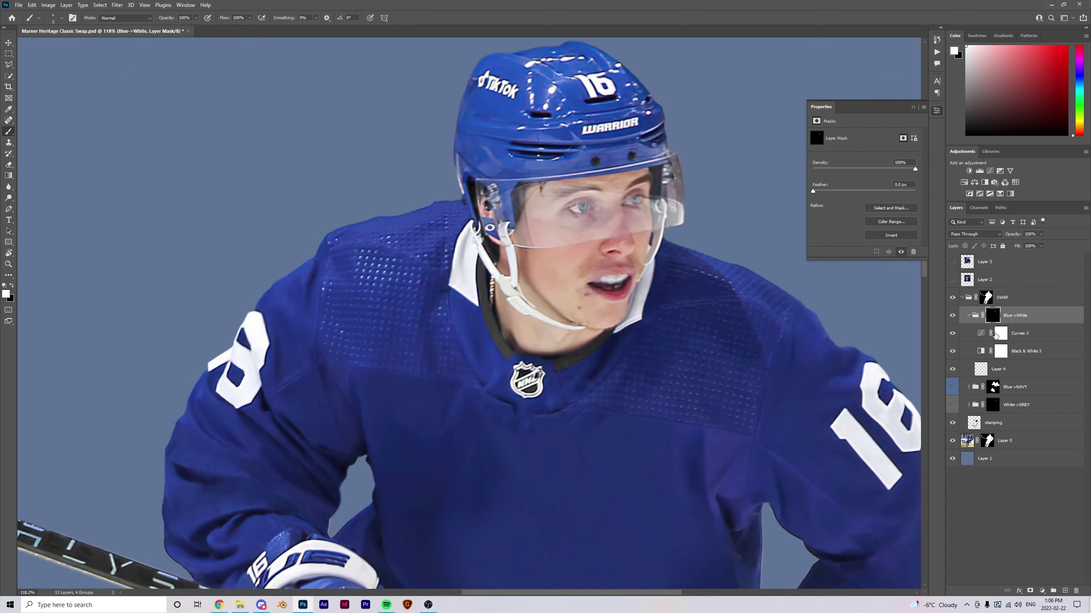
- Brighten the collar band to near white by raising the curve steeply in the Blue->White group's Curves layer
{"action": "left_click", "coordinate": [996, 335]}
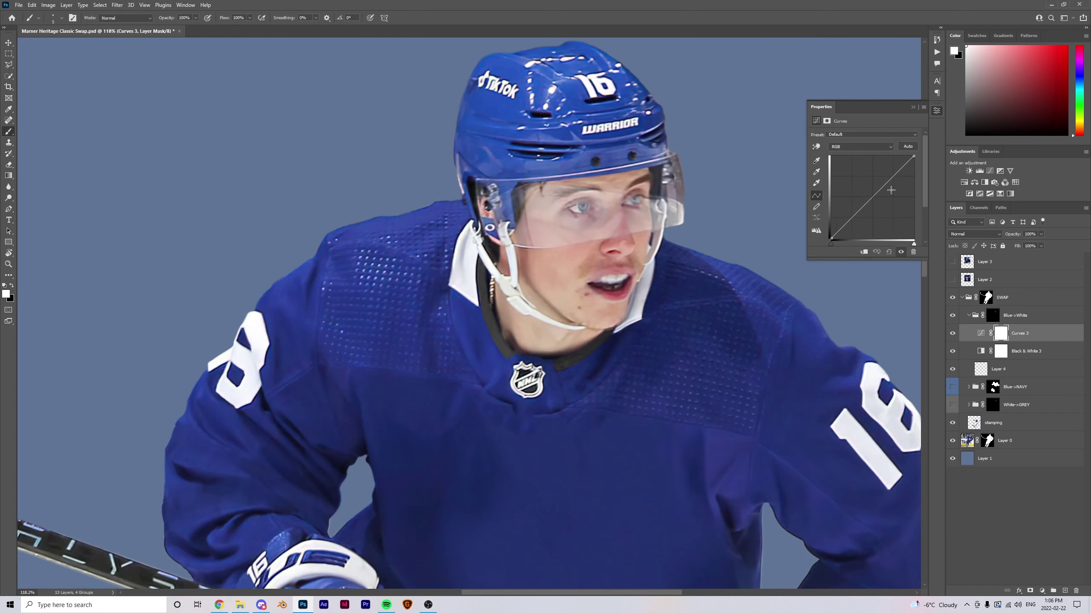
{"action": "left_click_drag", "start_coordinate": [871, 198], "coordinate": [861, 167]}
{"action": "left_click_drag", "start_coordinate": [861, 165], "coordinate": [855, 157]}
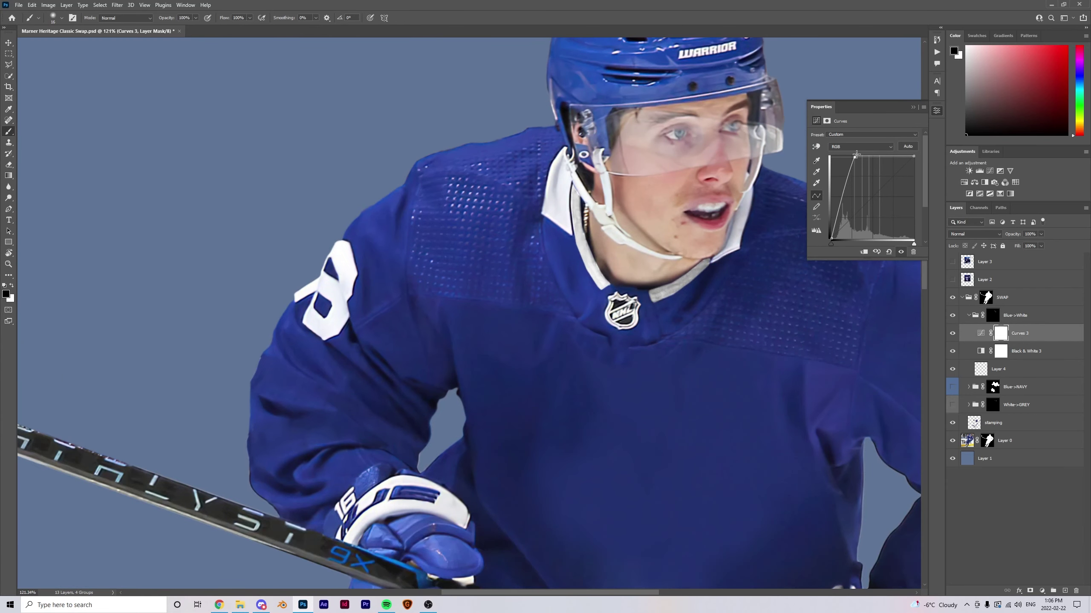
- Examine the whitened collar band's edges and tone up close, and check the Black & White and Curves layers
{"action": "scroll", "coordinate": [596, 200], "scroll_direction": "up", "scroll_amount": 4}
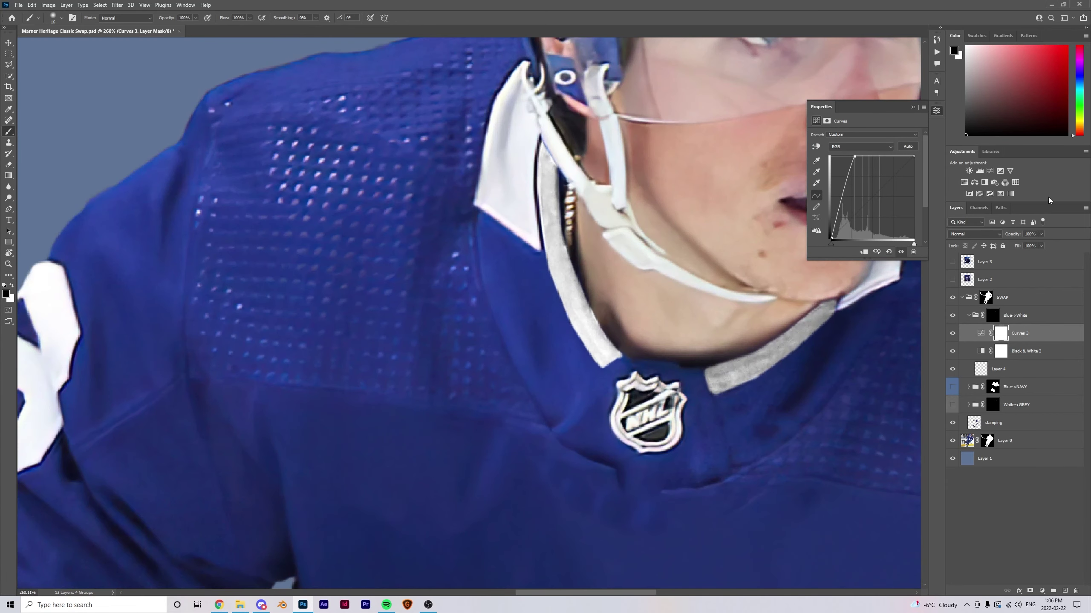
{"action": "scroll", "coordinate": [631, 301], "scroll_direction": "up", "scroll_amount": 4}
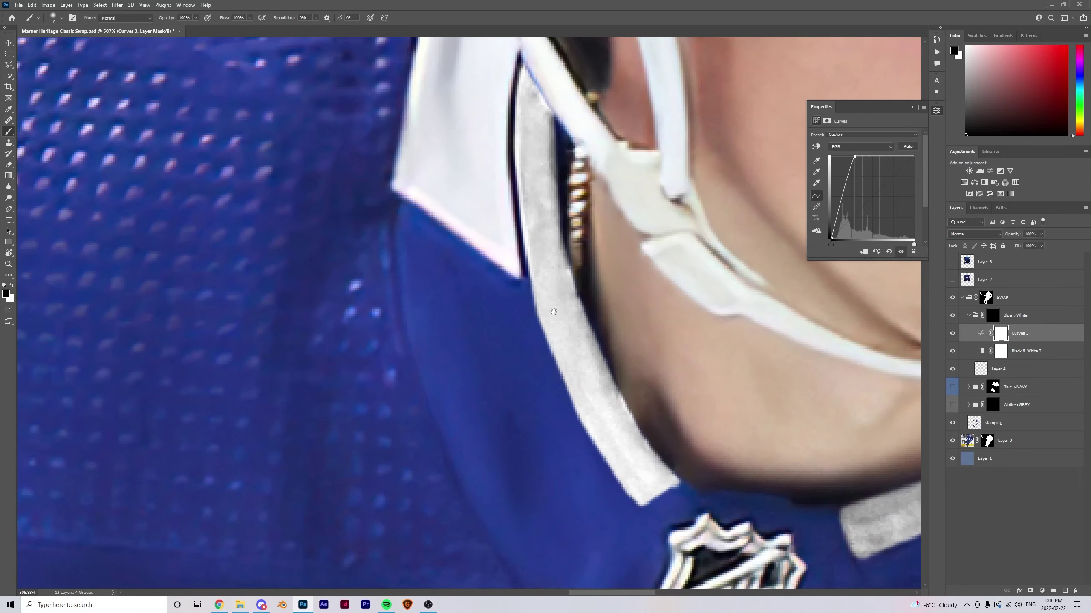
{"action": "left_click_drag", "start_coordinate": [553, 311], "coordinate": [458, 307]}
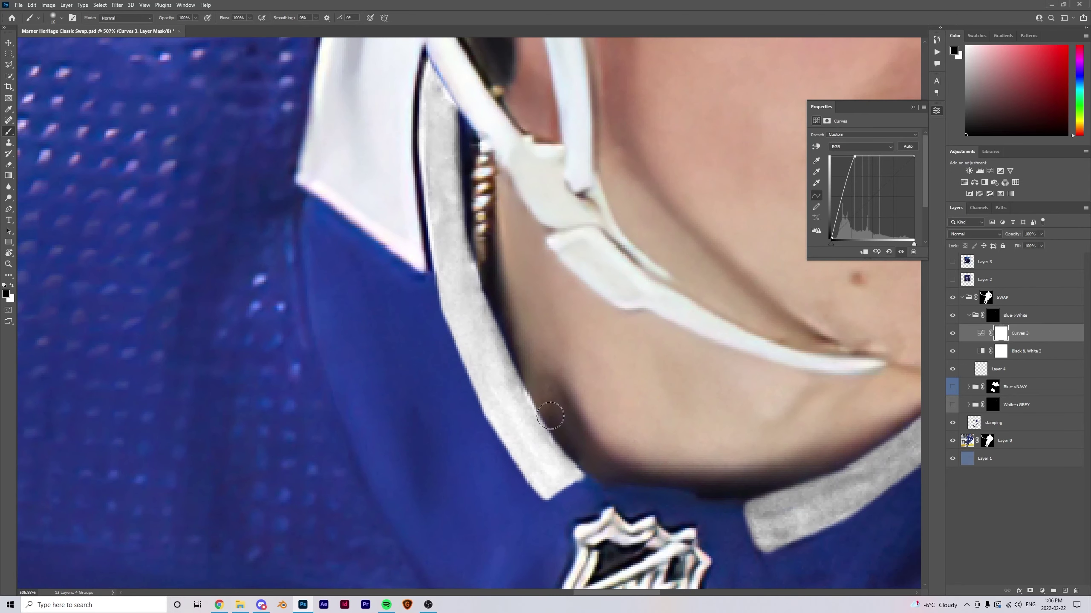
{"action": "left_click", "coordinate": [989, 353]}
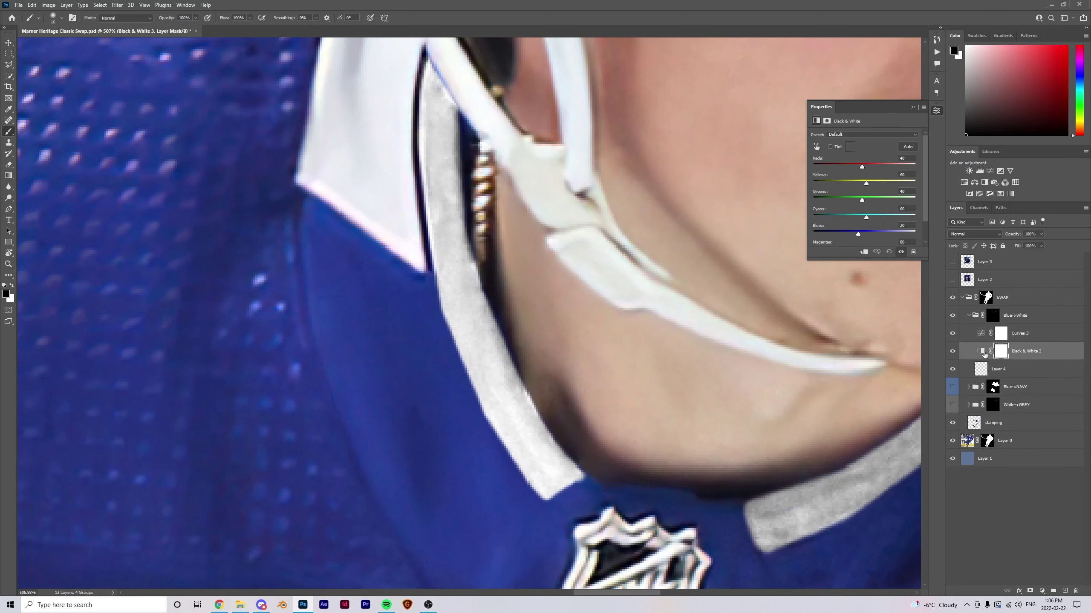
{"action": "left_click", "coordinate": [979, 350]}
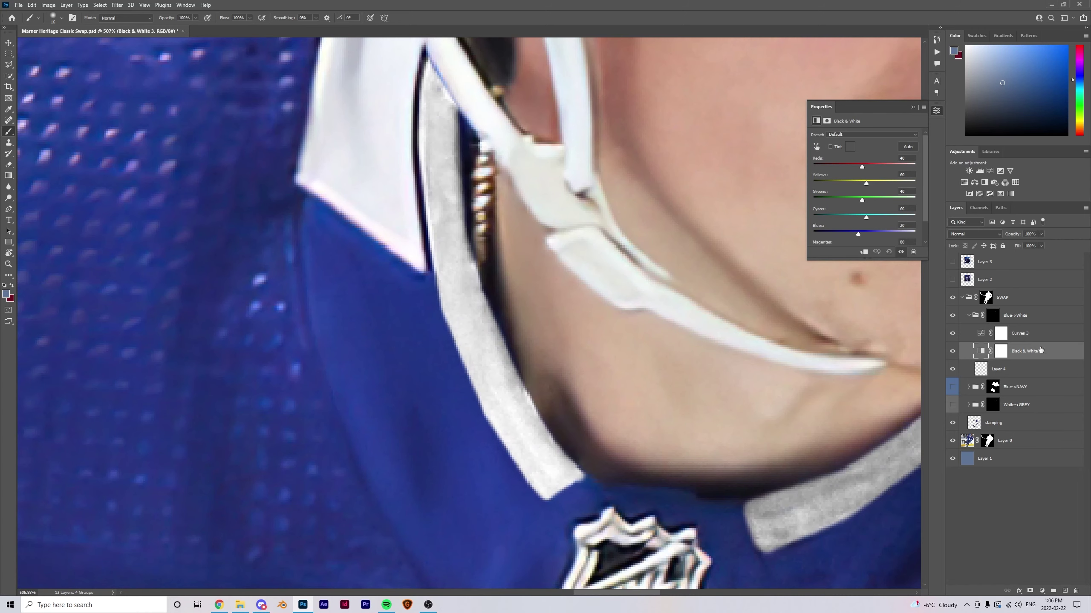
{"action": "left_click", "coordinate": [1020, 334]}
{"action": "scroll", "coordinate": [459, 263], "scroll_direction": "up", "scroll_amount": 3}
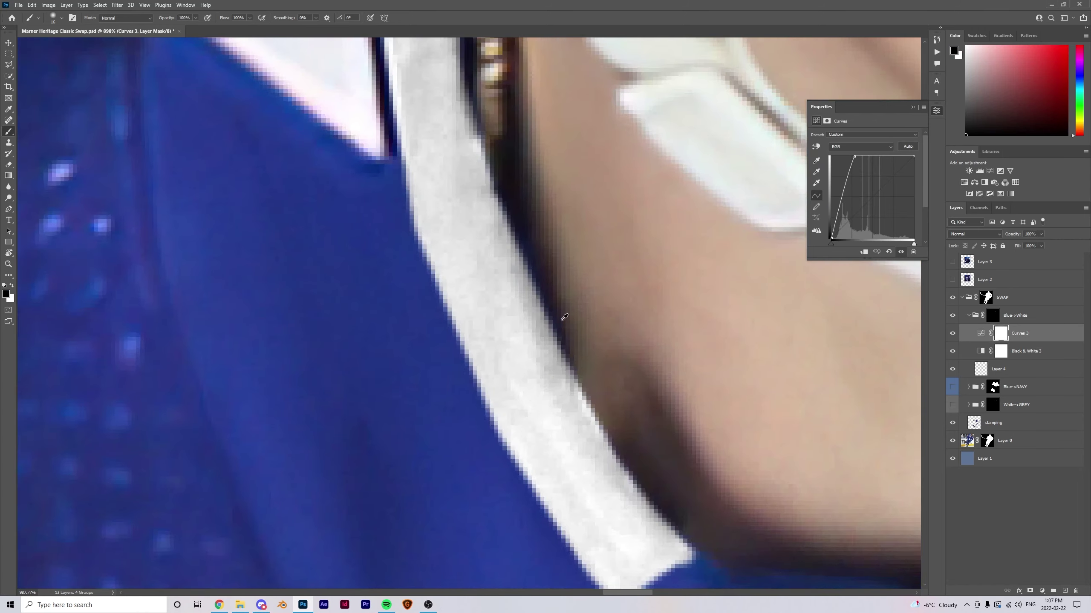
{"action": "scroll", "coordinate": [563, 317], "scroll_direction": "up", "scroll_amount": 8}
{"action": "scroll", "coordinate": [429, 309], "scroll_direction": "down", "scroll_amount": 12}
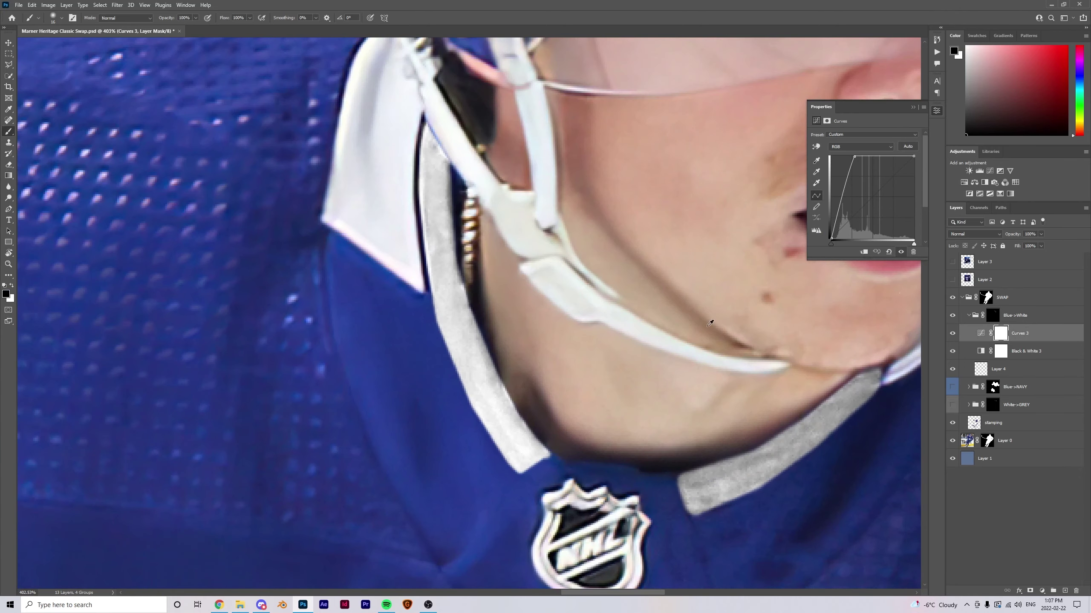
- Add a Color Balance adjustment above the Blue->White group's Curves layer and shift its highlights slightly toward cyan and yellow
{"action": "left_click", "coordinate": [976, 183]}
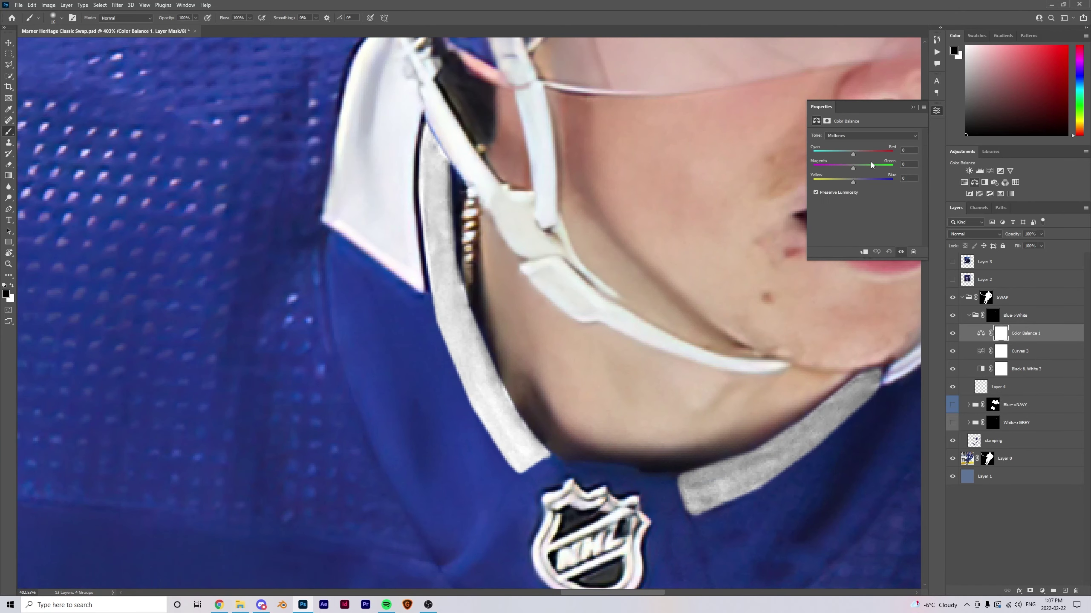
{"action": "left_click", "coordinate": [843, 136]}
{"action": "left_click", "coordinate": [847, 154]}
{"action": "left_click", "coordinate": [847, 154]}
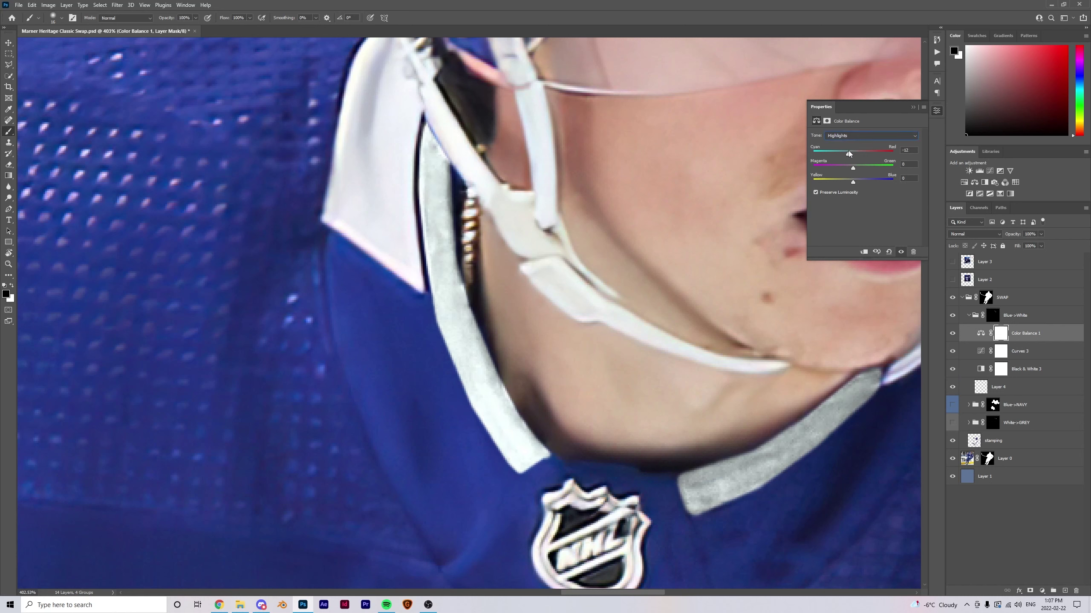
{"action": "left_click_drag", "start_coordinate": [850, 154], "coordinate": [851, 154]}
{"action": "key", "text": "Return"}
{"action": "scroll", "coordinate": [512, 289], "scroll_direction": "down", "scroll_amount": 10}
{"action": "scroll", "coordinate": [512, 289], "scroll_direction": "up", "scroll_amount": 10}
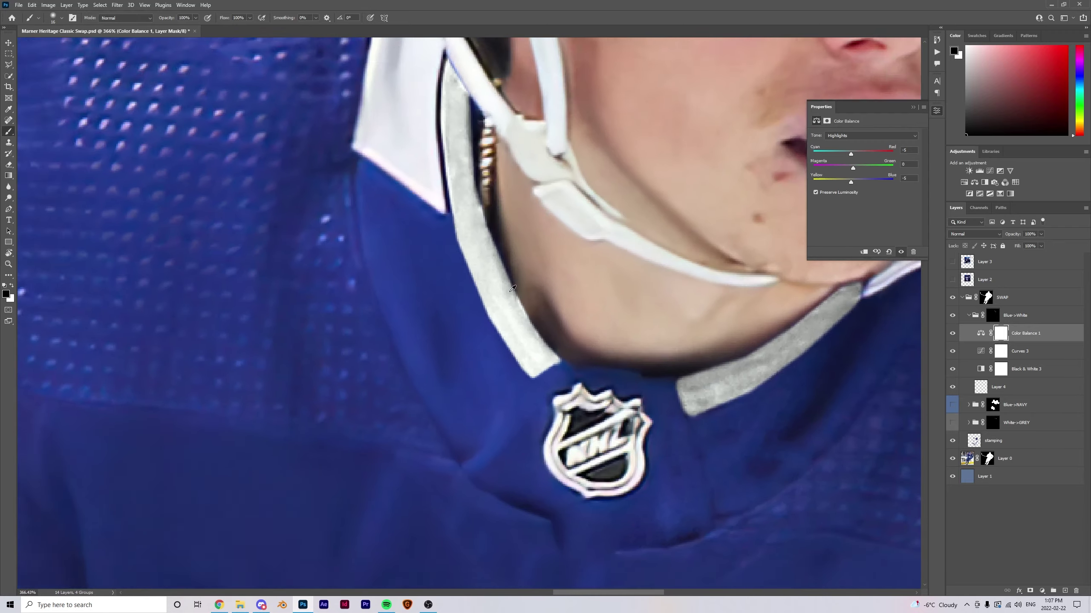
{"action": "scroll", "coordinate": [512, 289], "scroll_direction": "up", "scroll_amount": 3}
{"action": "left_click", "coordinate": [952, 334]}
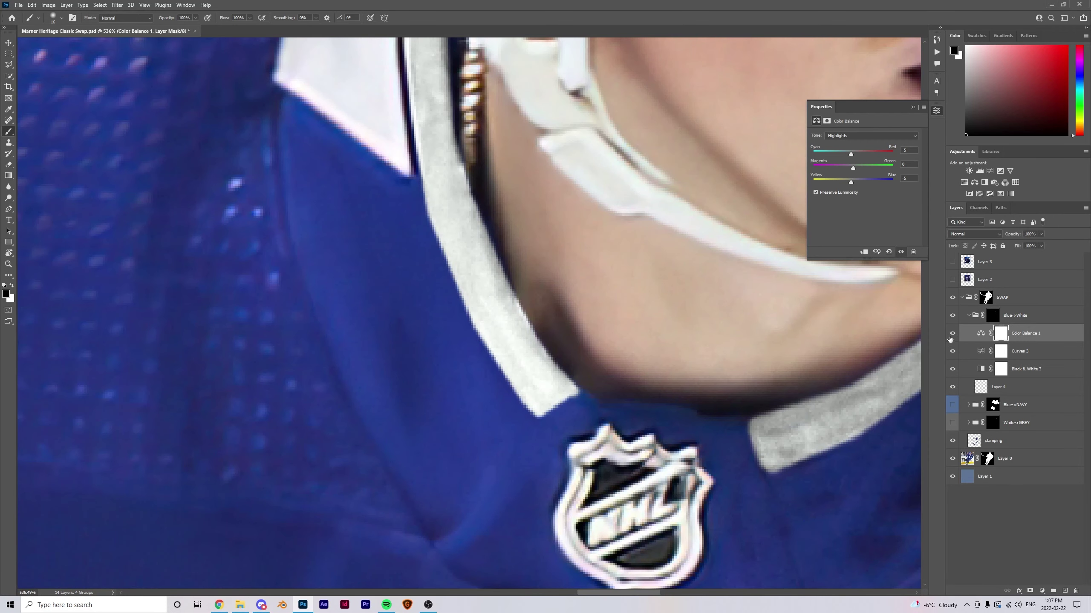
{"action": "scroll", "coordinate": [469, 307], "scroll_direction": "down", "scroll_amount": 14}
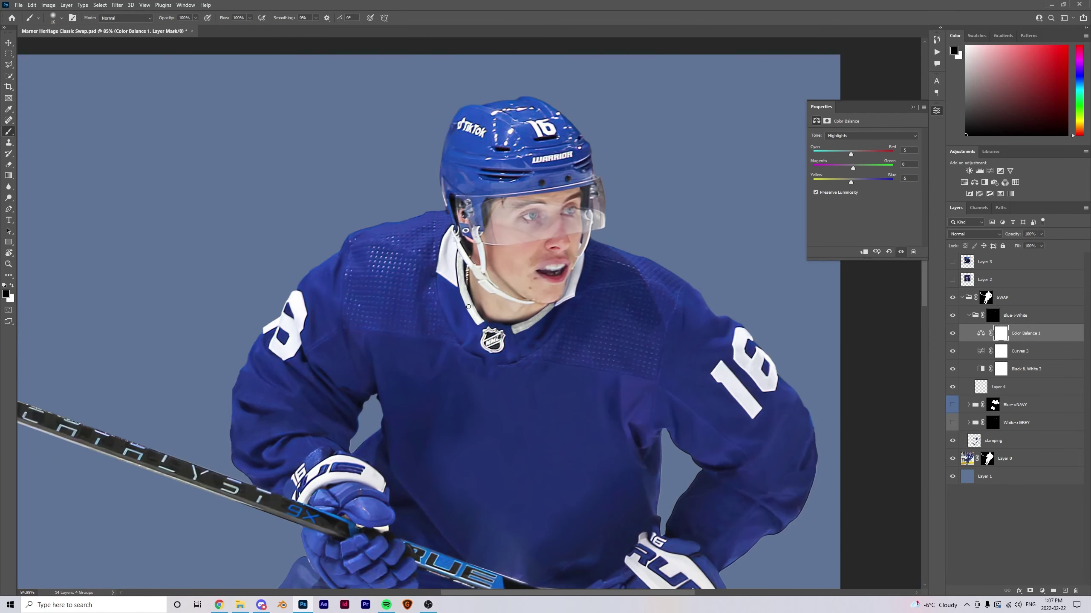
- Turn the Blue->NAVY and White->GREY groups back on and inspect each group's mask around the collar
{"action": "scroll", "coordinate": [468, 307], "scroll_direction": "up", "scroll_amount": 8}
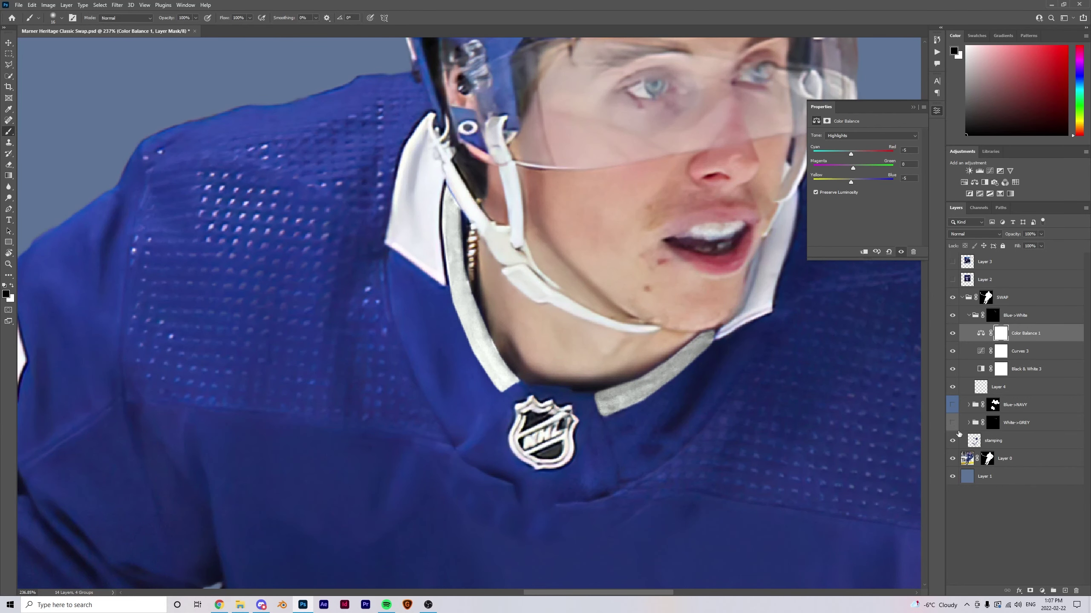
{"action": "left_click", "coordinate": [952, 406]}
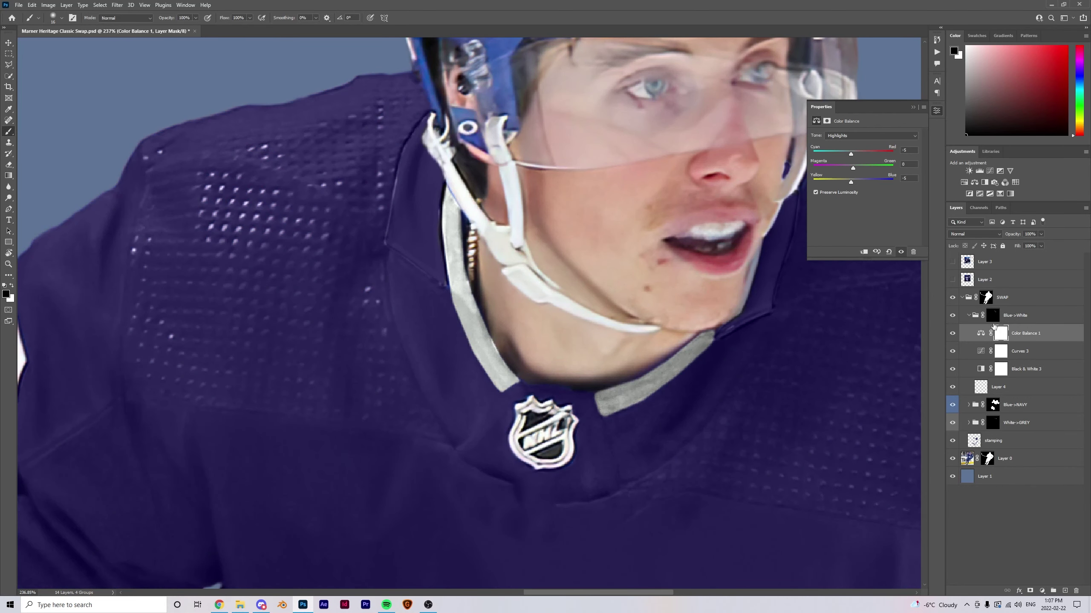
{"action": "left_click", "coordinate": [994, 406], "text": "alt"}
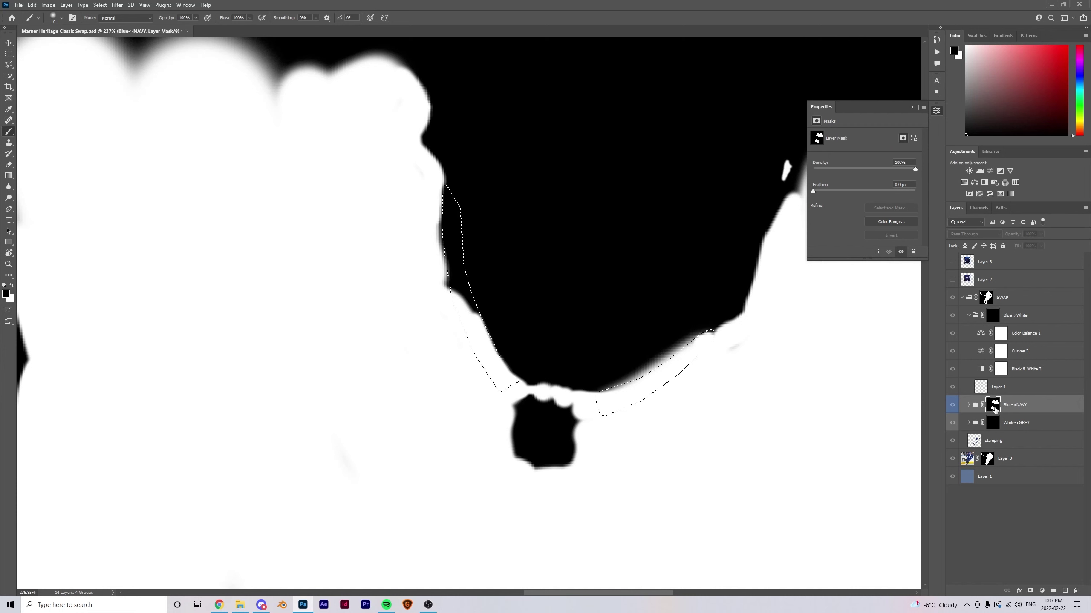
{"action": "left_click", "coordinate": [995, 405], "text": "alt"}
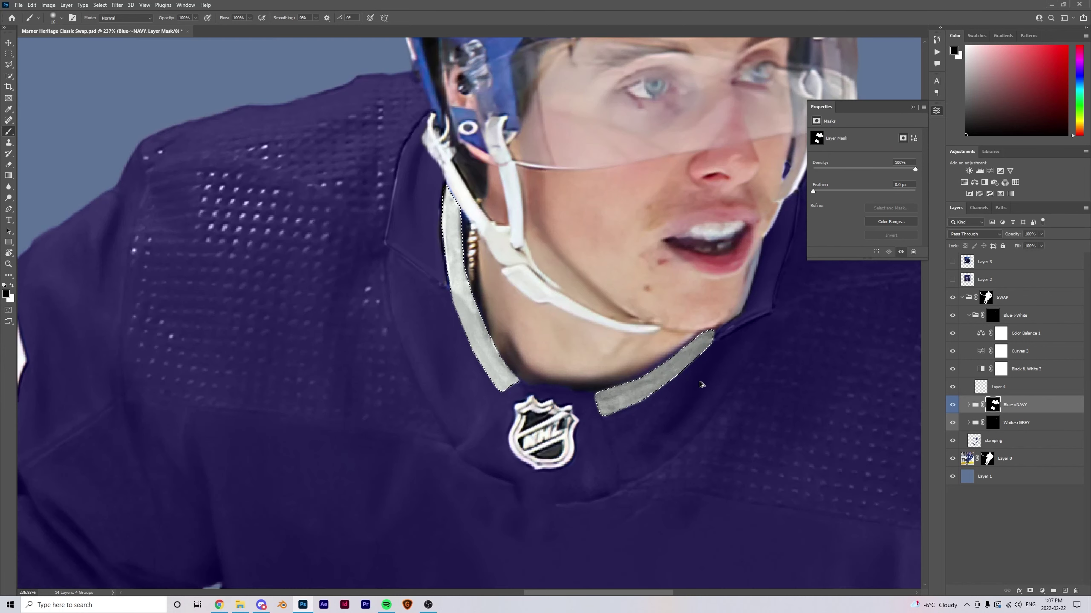
{"action": "left_click", "coordinate": [995, 423], "text": "alt"}
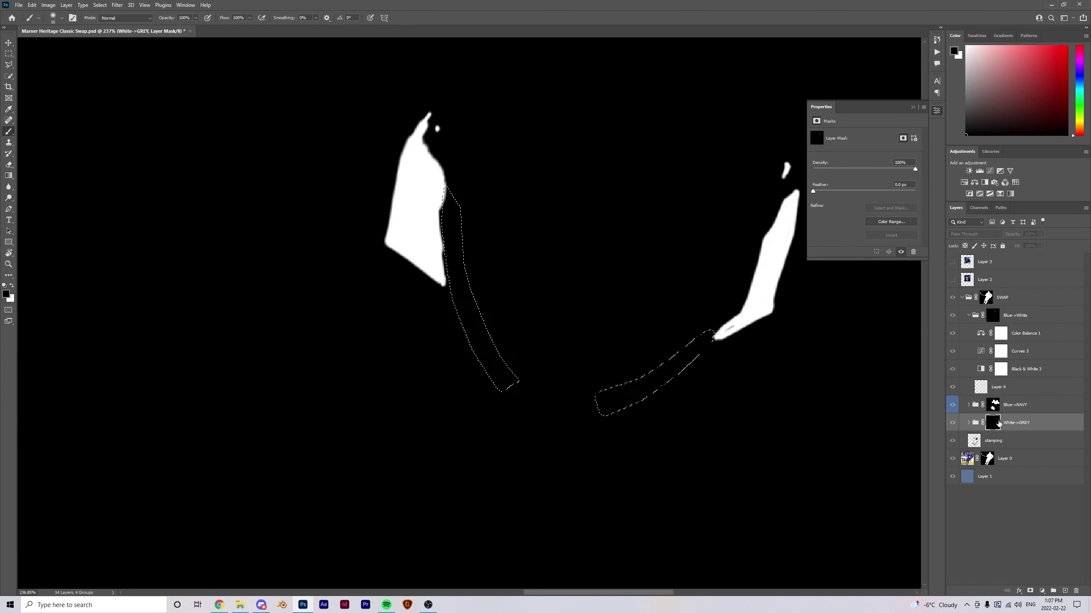
{"action": "left_click", "coordinate": [994, 423], "text": "alt"}
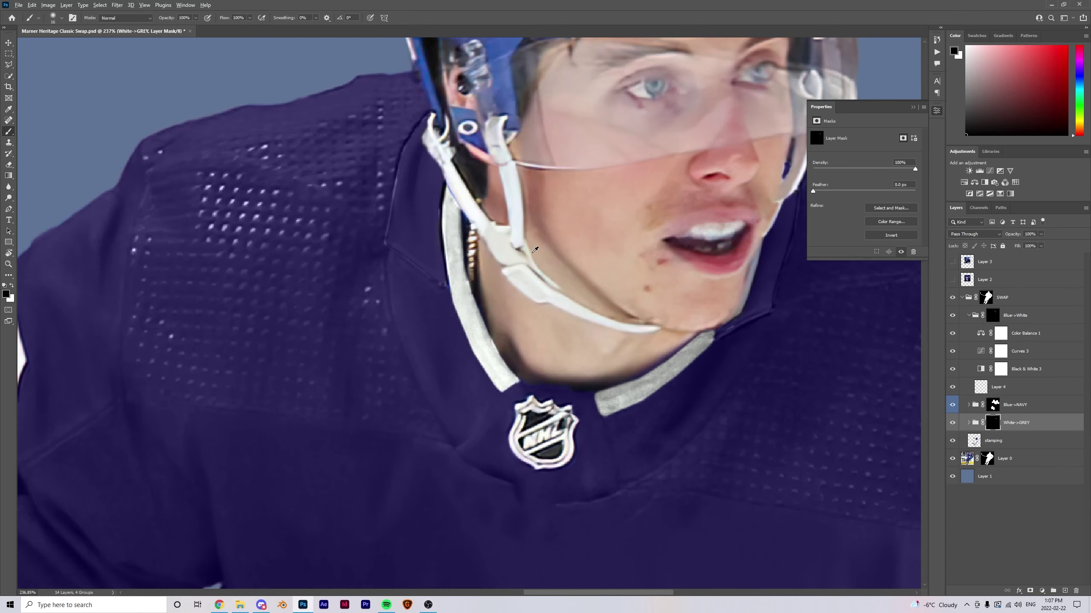
- Show and select Layer 2, which holds the crest artwork above the SWAP group
{"action": "scroll", "coordinate": [534, 249], "scroll_direction": "down", "scroll_amount": 10}
{"action": "scroll", "coordinate": [567, 266], "scroll_direction": "up", "scroll_amount": 10}
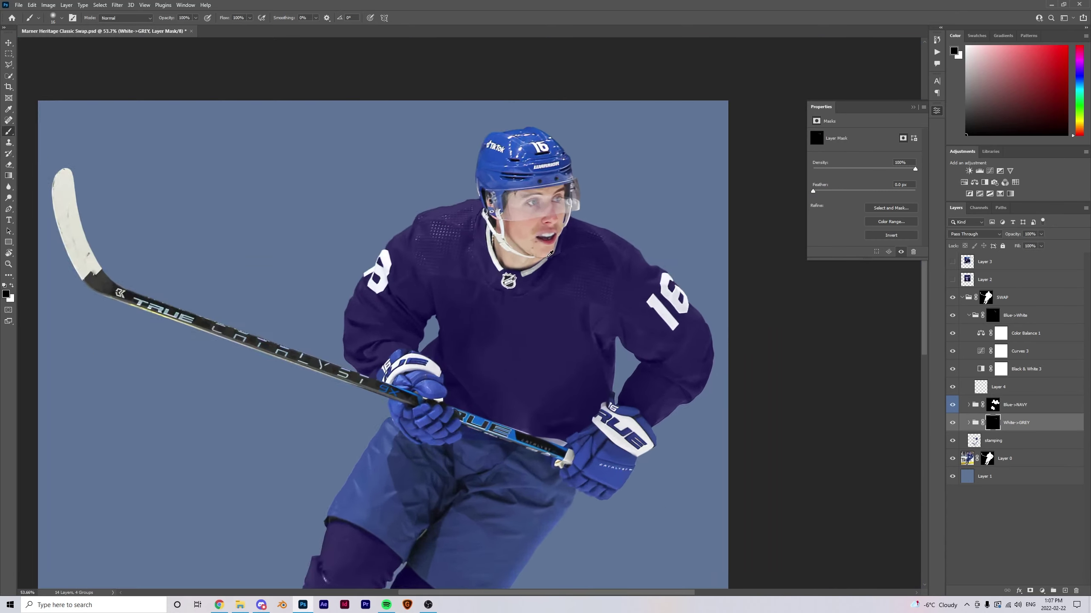
{"action": "scroll", "coordinate": [545, 254], "scroll_direction": "down", "scroll_amount": 10}
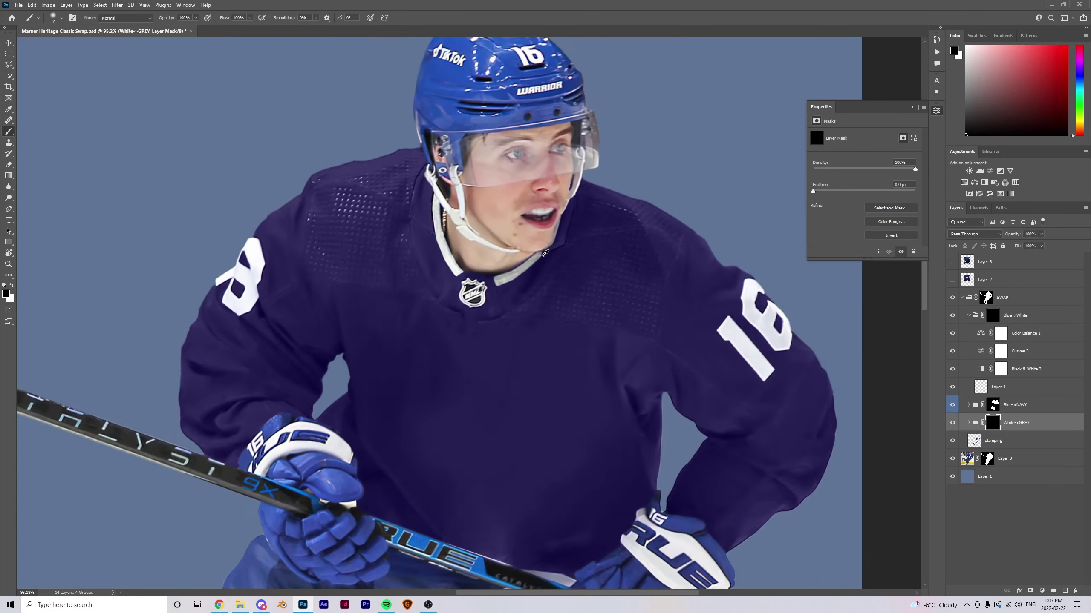
{"action": "scroll", "coordinate": [525, 251], "scroll_direction": "up", "scroll_amount": 3}
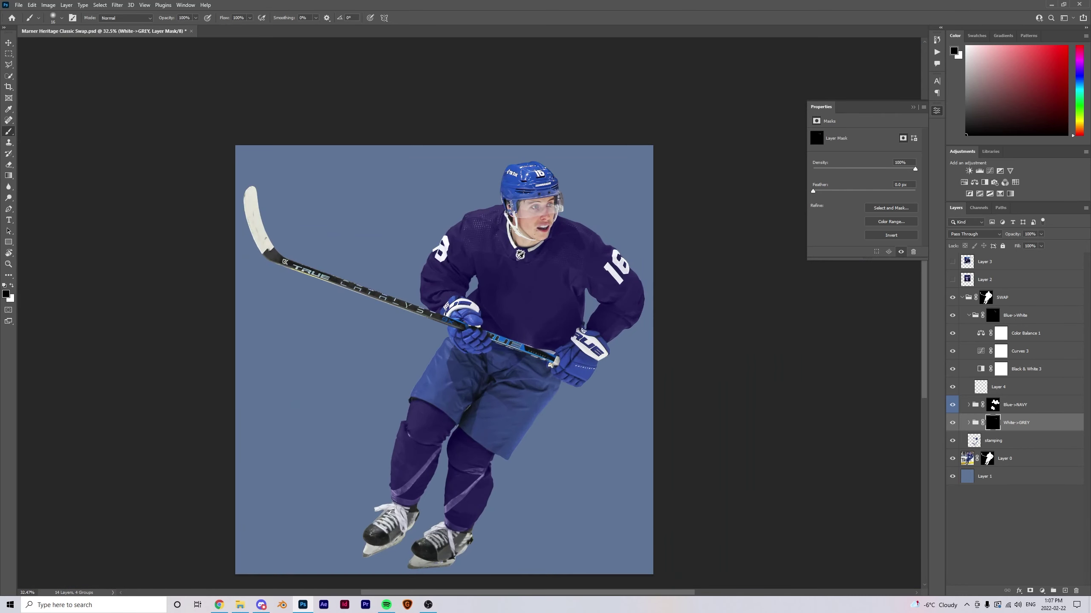
{"action": "scroll", "coordinate": [493, 257], "scroll_direction": "up", "scroll_amount": 3}
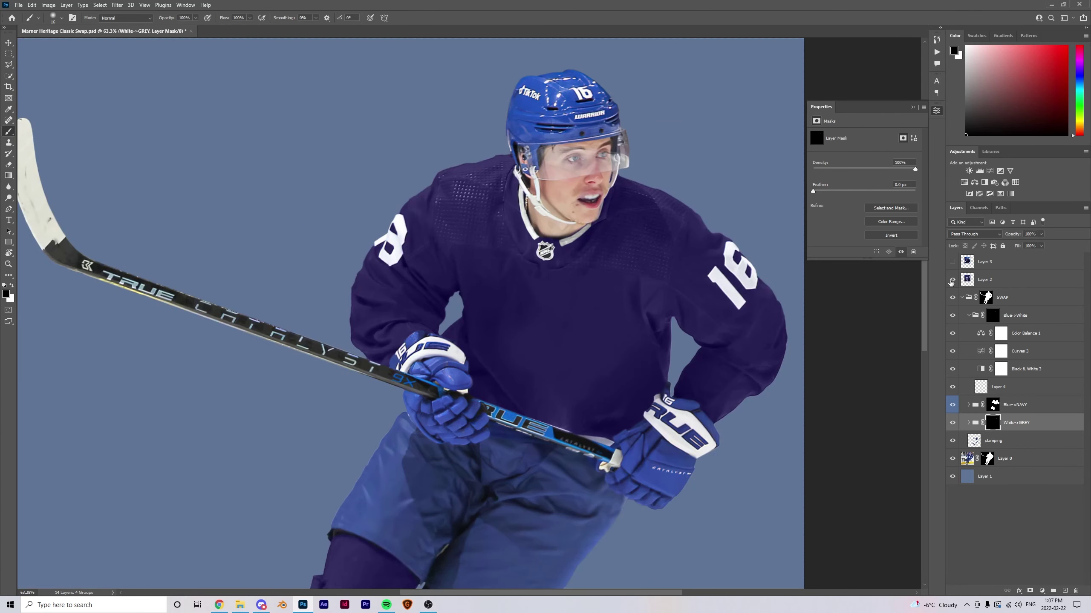
{"action": "left_click", "coordinate": [951, 280]}
{"action": "left_click", "coordinate": [986, 281]}
{"action": "left_click_drag", "start_coordinate": [356, 294], "coordinate": [511, 243]}
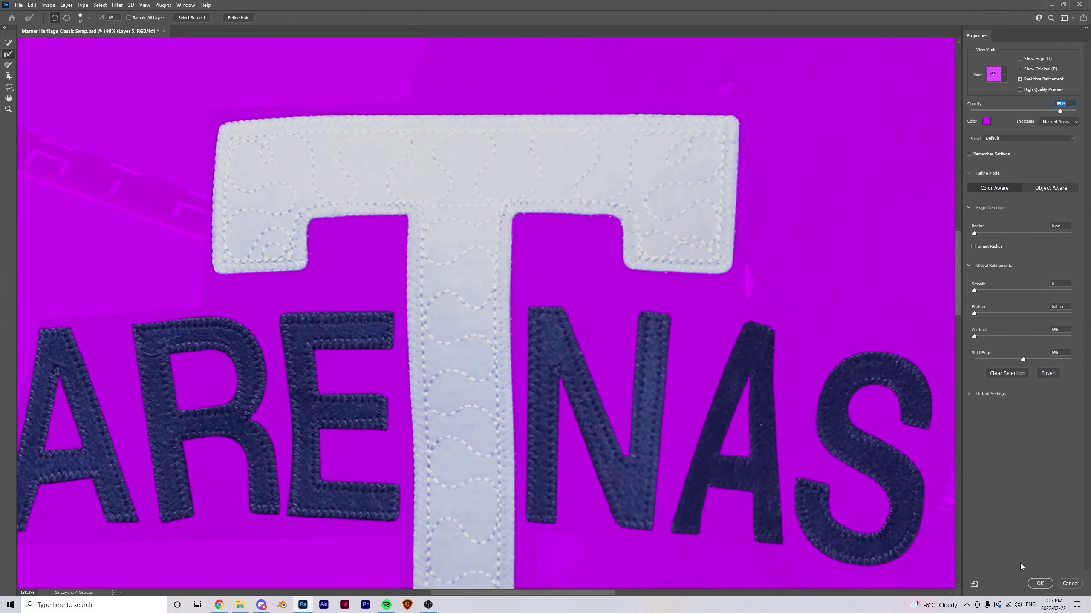
- Copy the refined selection of the T and ARENAS lettering to its own smart object layer and hide Layer 5
{"action": "left_click", "coordinate": [1040, 583]}
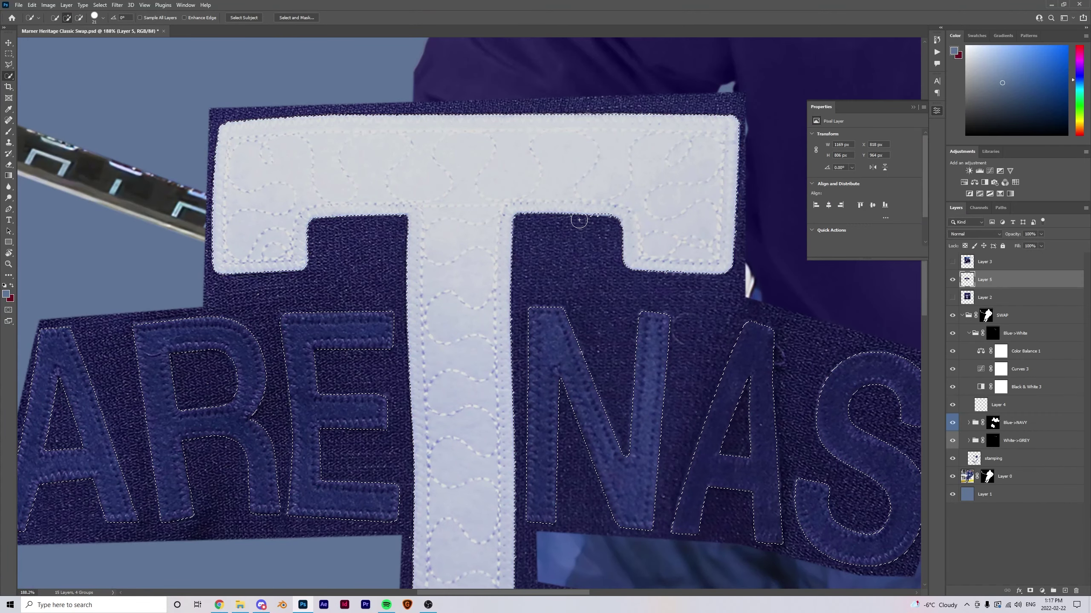
{"action": "scroll", "coordinate": [579, 220], "scroll_direction": "down", "scroll_amount": 5}
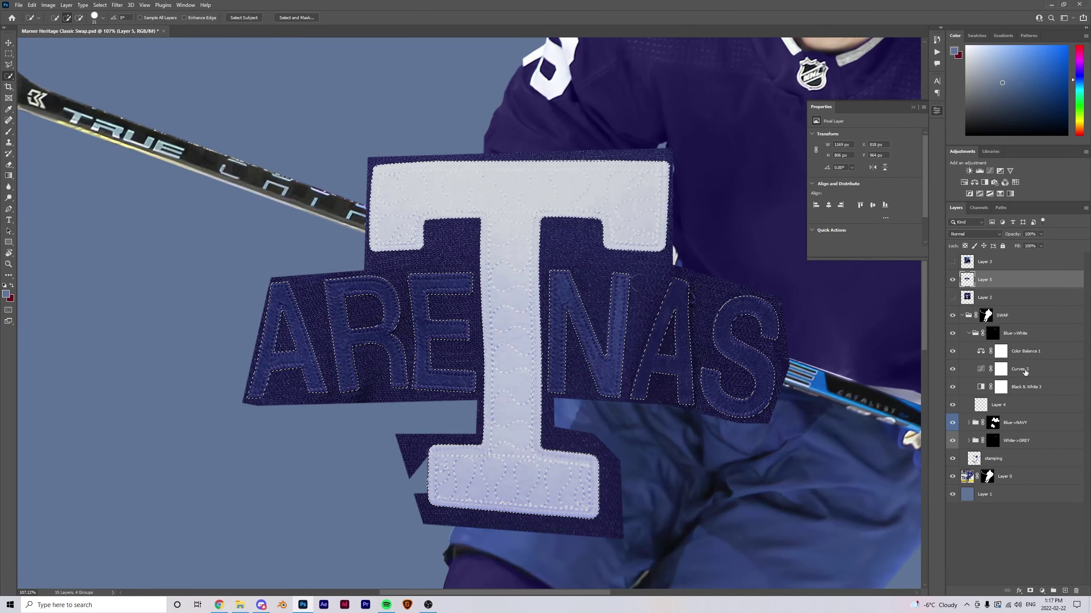
{"action": "key", "text": "ctrl+j"}
{"action": "left_click", "coordinate": [951, 299]}
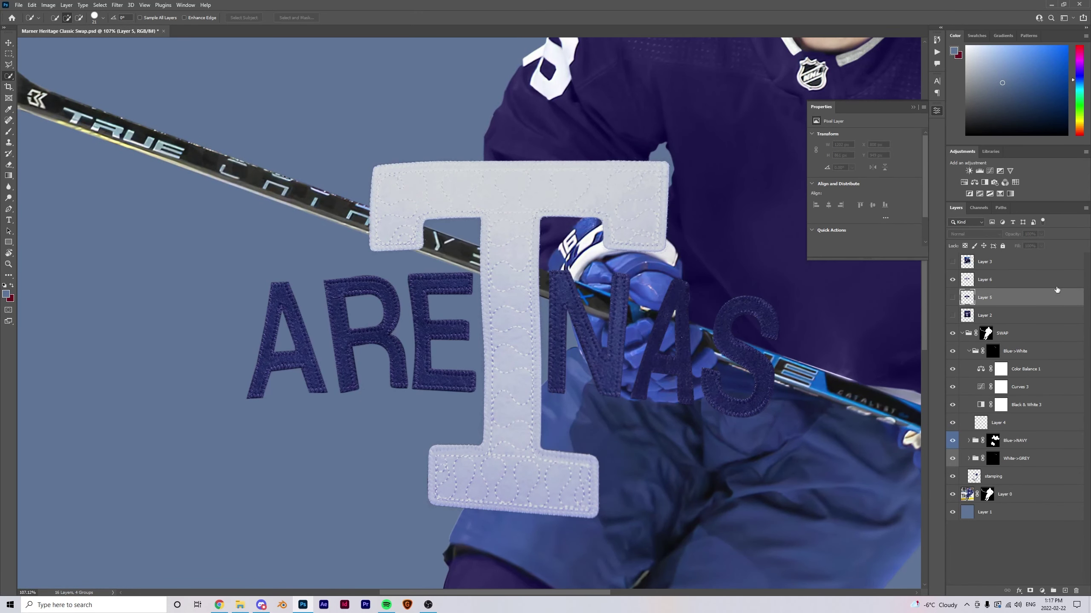
{"action": "key", "text": "v"}
{"action": "left_click", "coordinate": [1004, 284]}
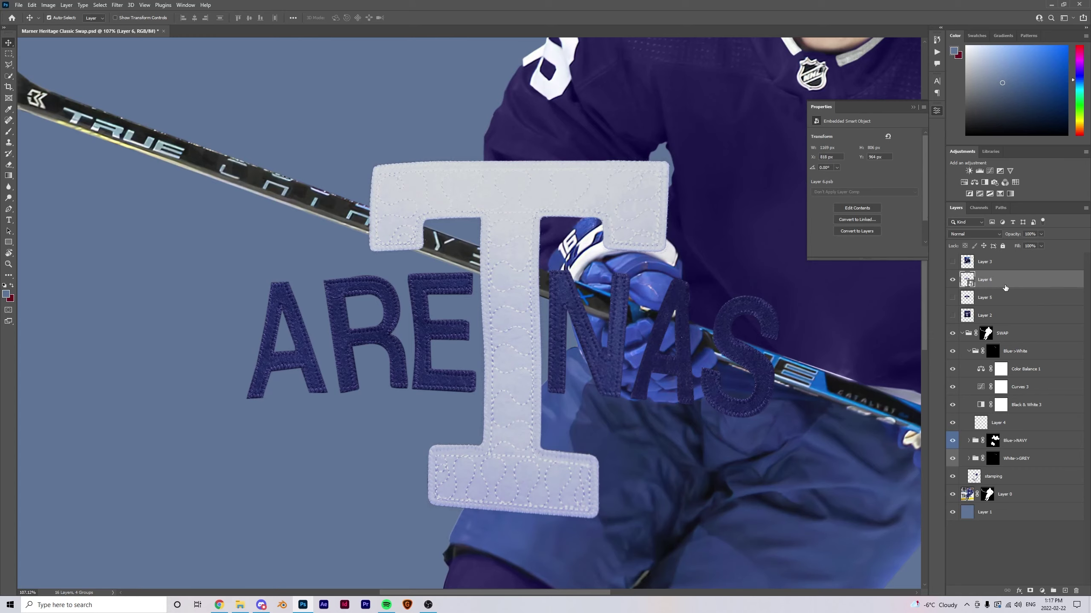
- Scale the crest lettering to about 51.5%, rotate it about 1°, and place it on the centre of the jersey's chest
{"action": "scroll", "coordinate": [685, 310], "scroll_direction": "down", "scroll_amount": 3}
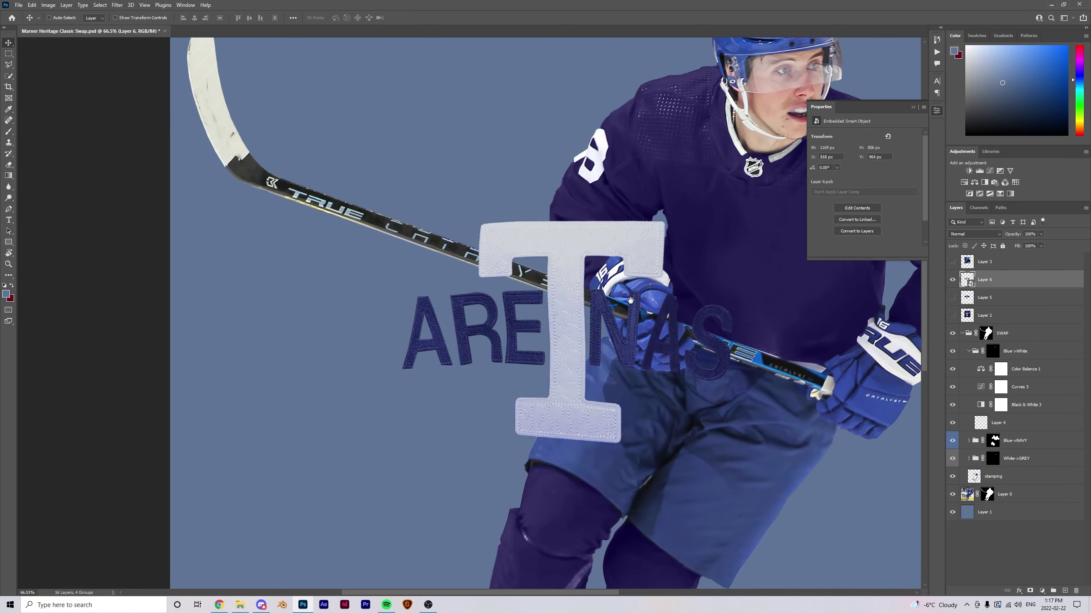
{"action": "left_click_drag", "start_coordinate": [630, 299], "coordinate": [353, 379]}
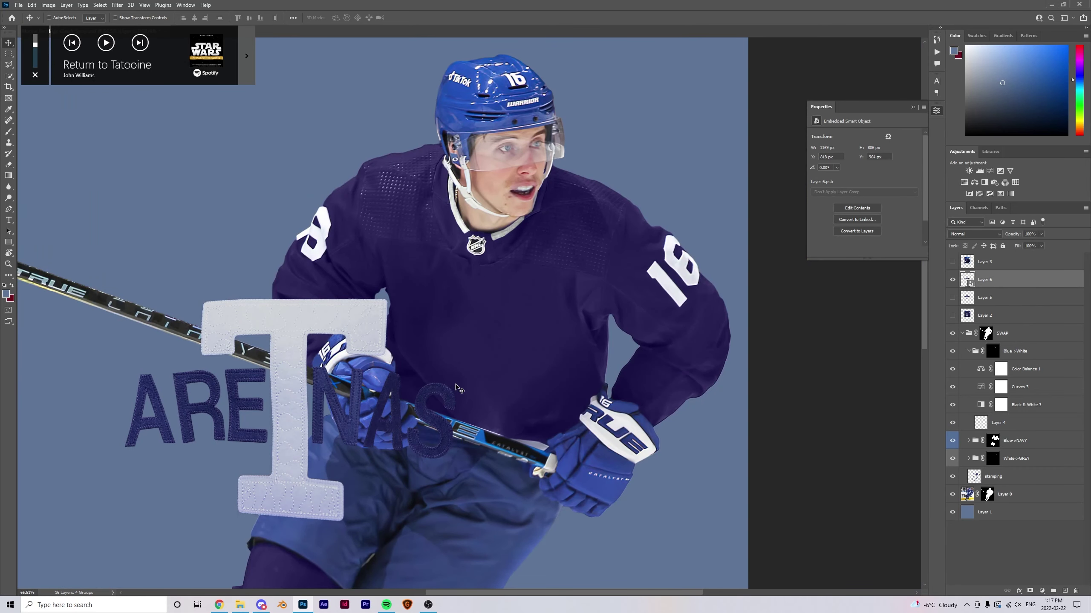
{"action": "key", "text": "ctrl+t"}
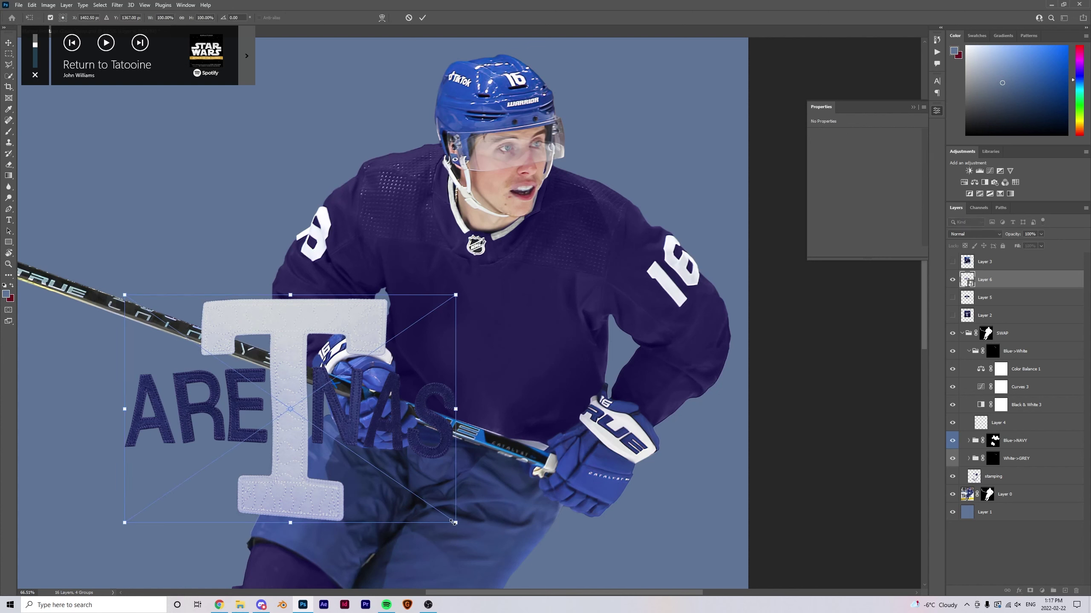
{"action": "left_click_drag", "start_coordinate": [454, 522], "coordinate": [541, 362]}
{"action": "left_click_drag", "start_coordinate": [574, 409], "coordinate": [536, 398]}
{"action": "mouse_move", "coordinate": [464, 332]}
{"action": "left_mouse_down"}
{"action": "mouse_move", "coordinate": [481, 348]}
{"action": "mouse_move", "coordinate": [475, 336]}
{"action": "left_mouse_up"}
{"action": "left_click_drag", "start_coordinate": [549, 408], "coordinate": [554, 412]}
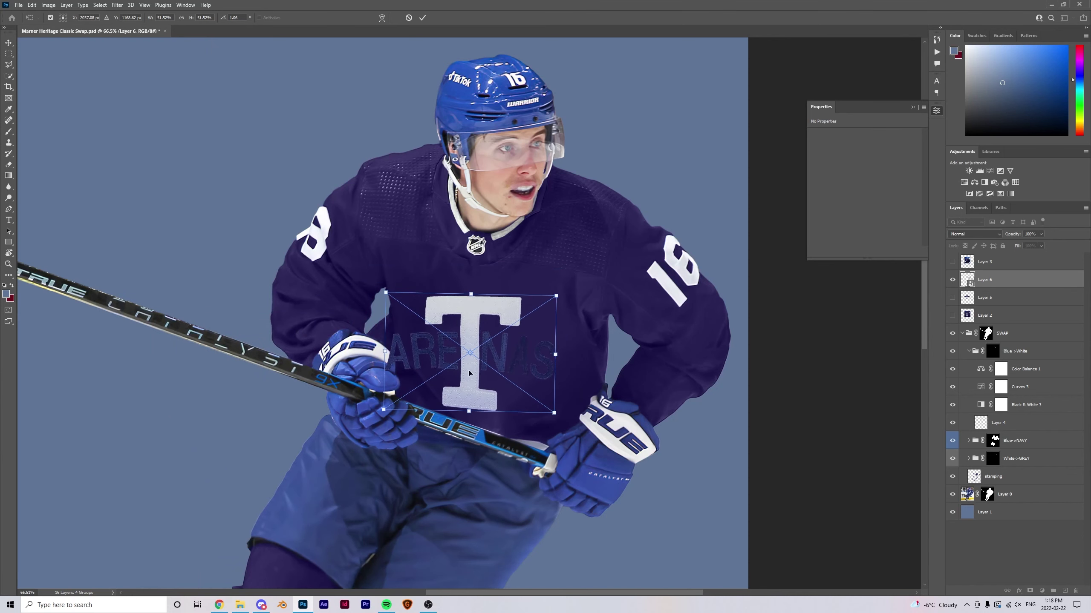
- Warp the crest lettering by nudging its corners inward to follow the jersey's chest
{"action": "scroll", "coordinate": [418, 322], "scroll_direction": "up", "scroll_amount": 5}
{"action": "key", "text": "ctrl+alt+w"}
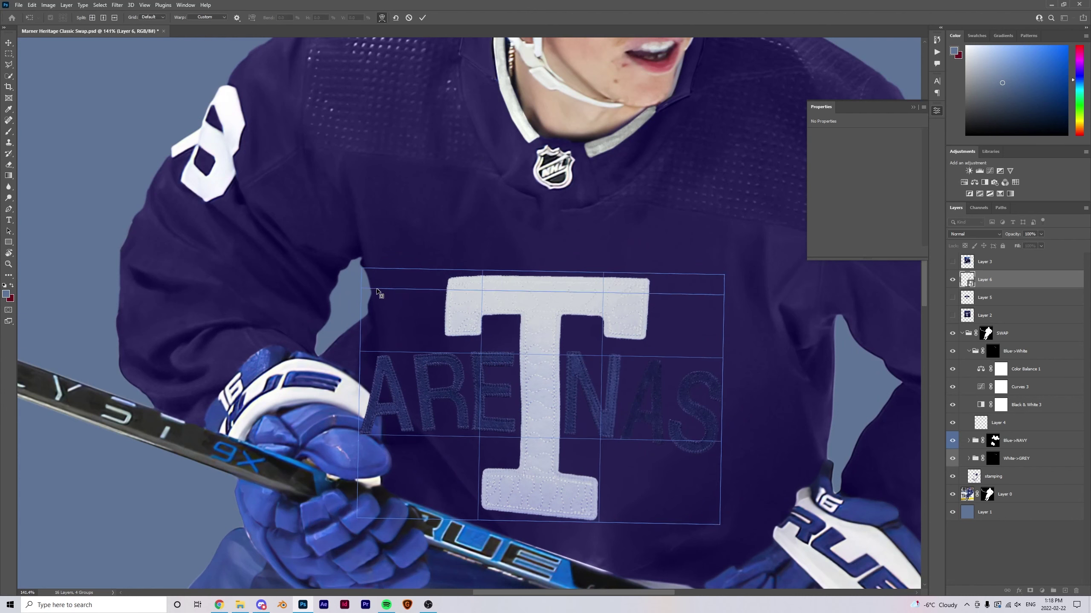
{"action": "left_click_drag", "start_coordinate": [362, 268], "coordinate": [367, 272]}
{"action": "left_click_drag", "start_coordinate": [378, 511], "coordinate": [392, 504]}
{"action": "left_click_drag", "start_coordinate": [710, 293], "coordinate": [713, 300]}
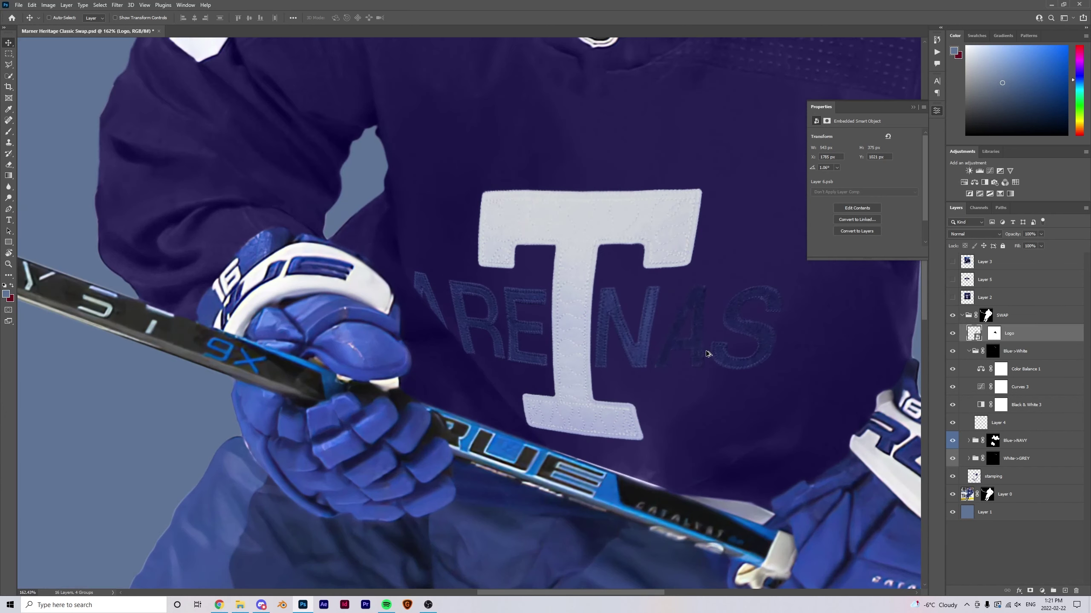
- Outline the second A of ARENAS on the Logo layer with a polygonal lasso selection
{"action": "scroll", "coordinate": [680, 345], "scroll_direction": "up", "scroll_amount": 1}
{"action": "key", "text": "l"}
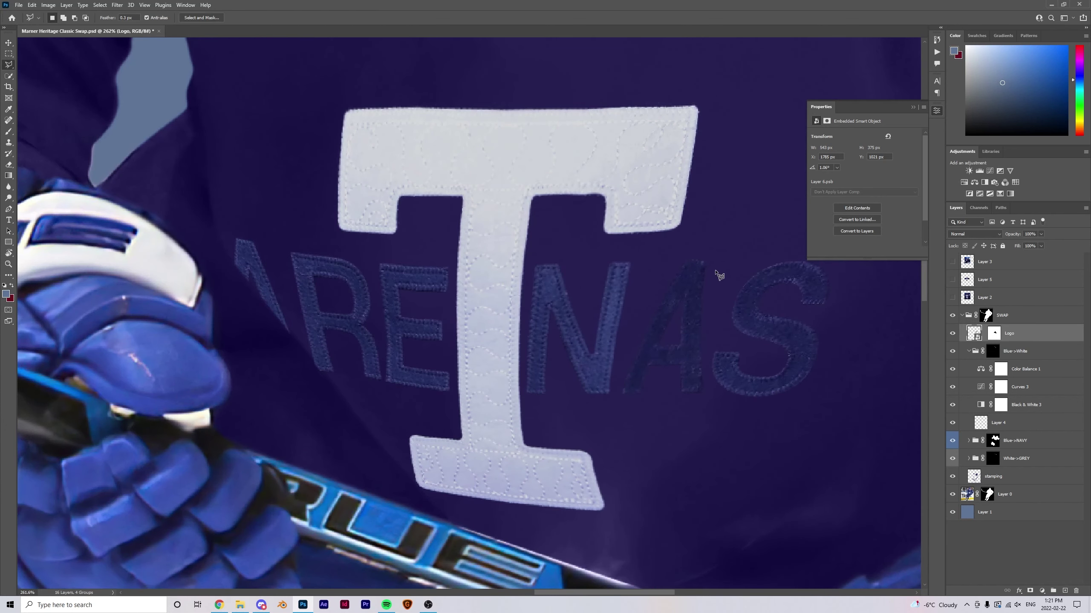
{"action": "left_click", "coordinate": [719, 266]}
{"action": "left_click", "coordinate": [706, 367]}
{"action": "left_click", "coordinate": [711, 408]}
{"action": "left_click", "coordinate": [660, 416]}
{"action": "left_click", "coordinate": [610, 406]}
{"action": "double_click", "coordinate": [679, 241]}
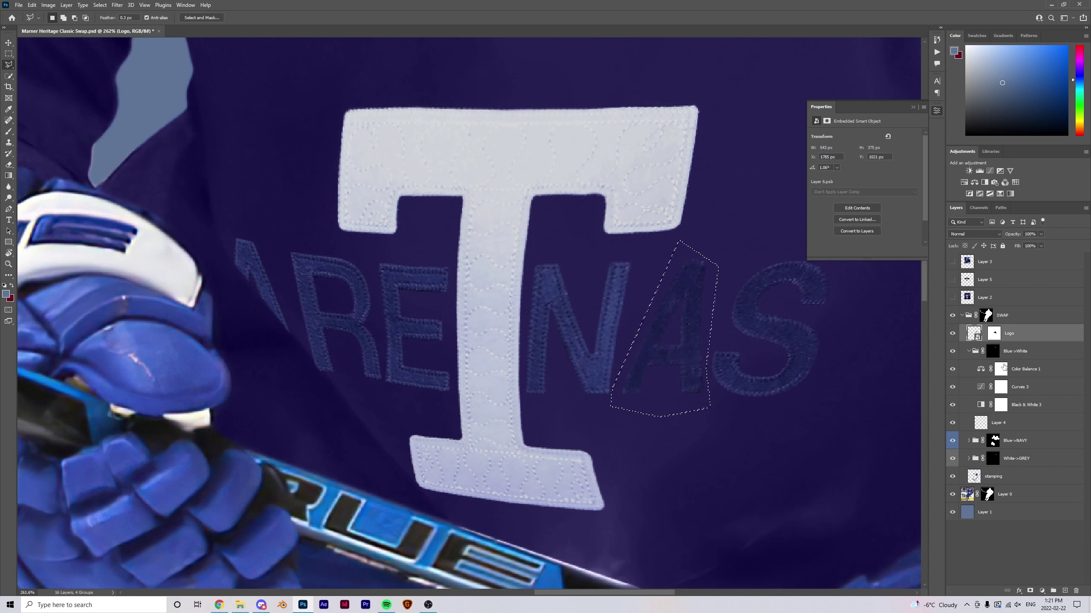
- Add a Curves adjustment clipped to the Logo layer and masked to the selected A, and raise its midtones slightly
{"action": "left_click", "coordinate": [990, 170]}
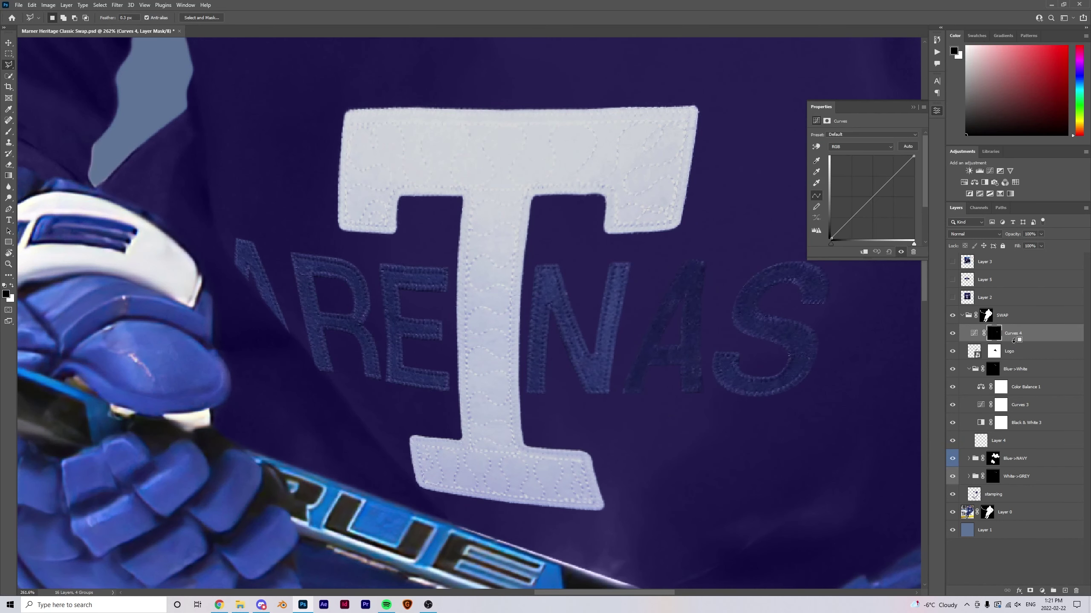
{"action": "left_click_drag", "start_coordinate": [872, 198], "coordinate": [872, 191]}
{"action": "scroll", "coordinate": [488, 353], "scroll_direction": "down", "scroll_amount": 4}
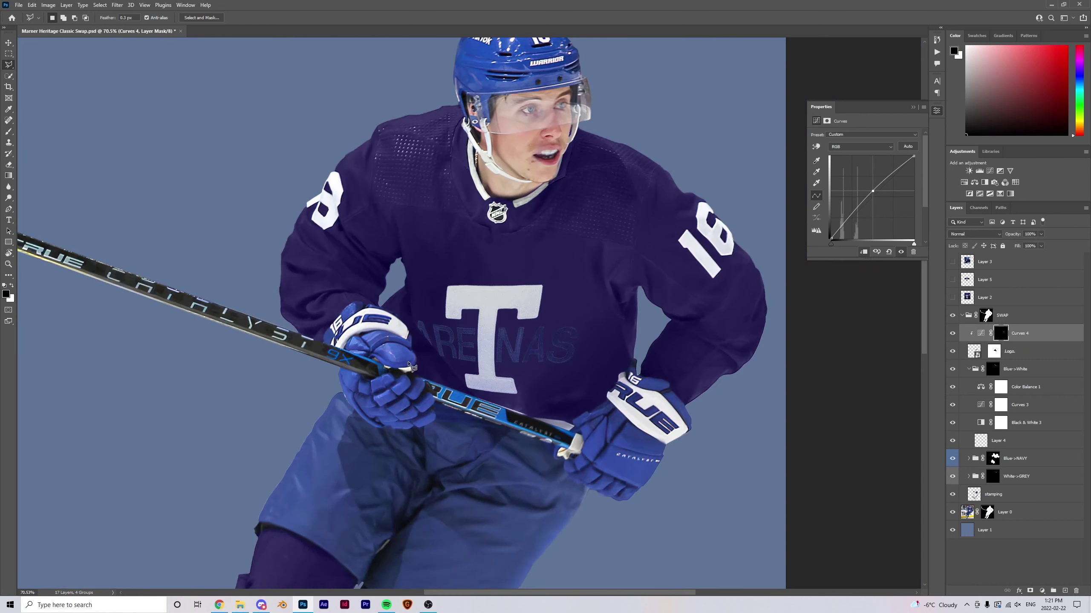
{"action": "scroll", "coordinate": [411, 365], "scroll_direction": "up", "scroll_amount": 3}
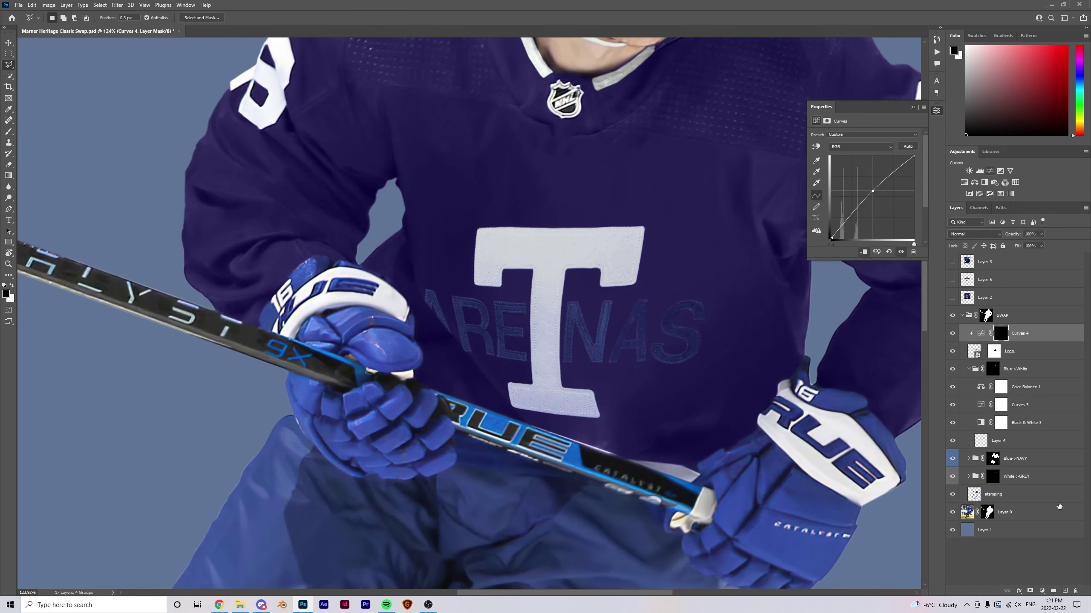
- Add an Exposure adjustment clipped to the Logo layer, set its exposure to -1, and invert its mask to black
{"action": "left_click", "coordinate": [1000, 170]}
{"action": "left_click", "coordinate": [1030, 339], "text": "alt"}
{"action": "left_click_drag", "start_coordinate": [862, 156], "coordinate": [855, 157]}
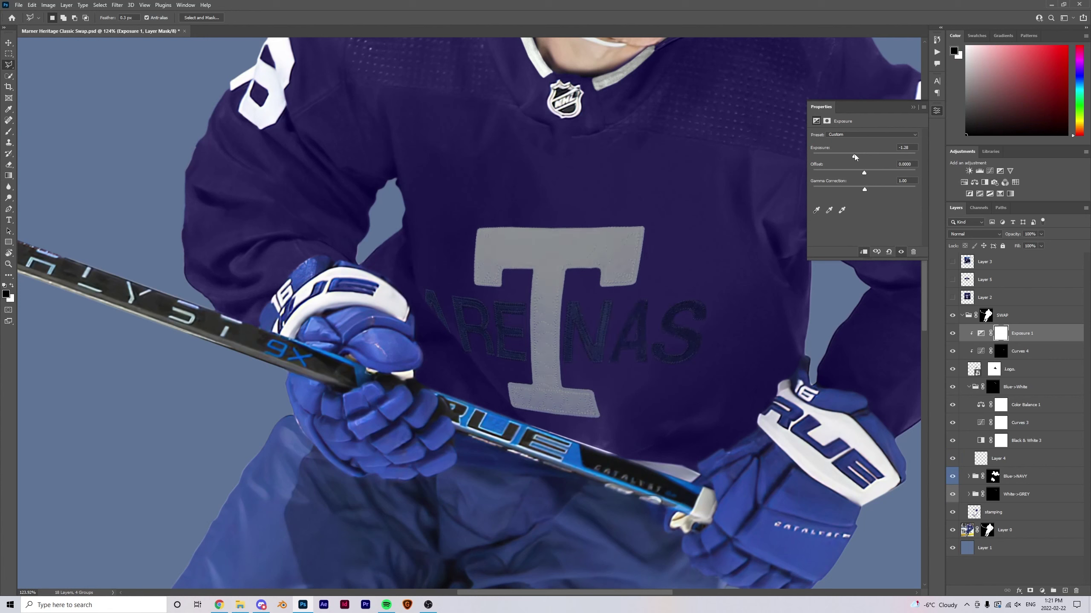
{"action": "type", "text": "-1"}
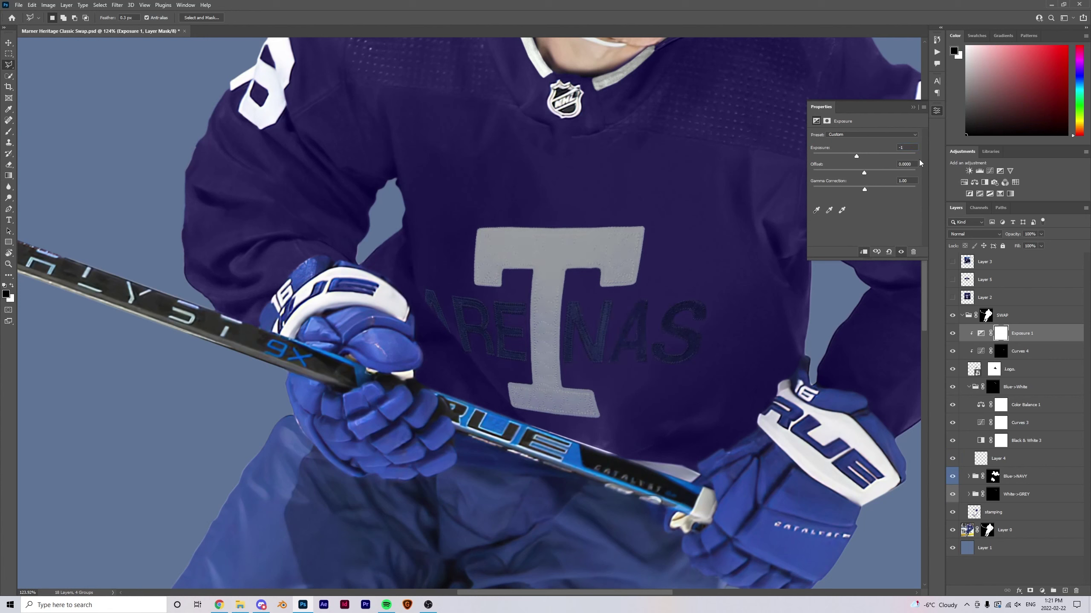
{"action": "key", "text": "ctrl+i"}
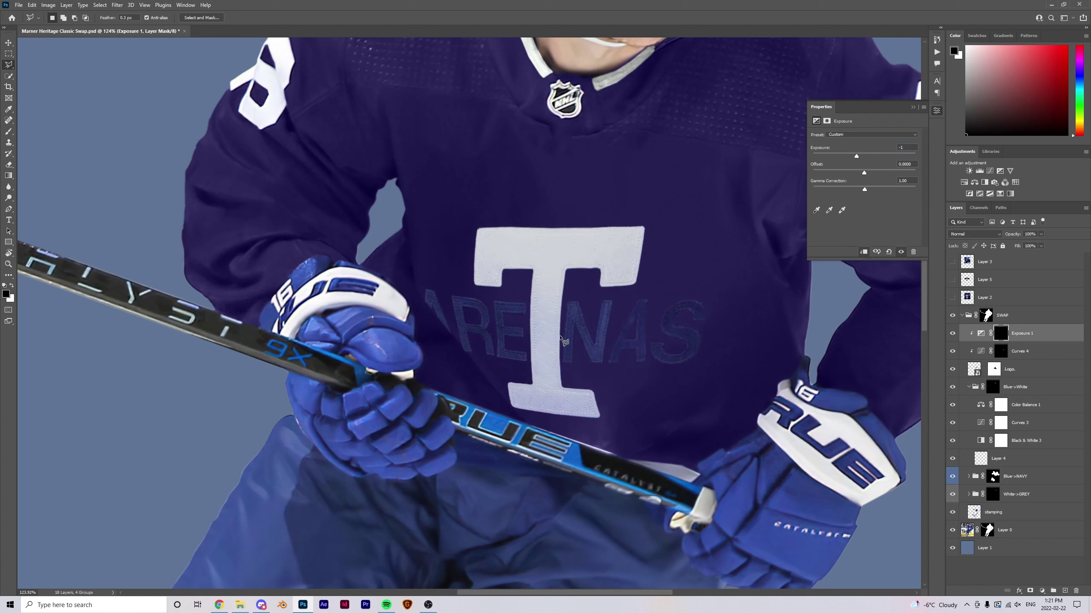
- Paint white at 10% opacity on the Exposure mask to shade the first letters of ARENAS beside the glove
{"action": "key", "text": "b"}
{"action": "key", "text": "1"}
{"action": "key", "text": "x"}
{"action": "mouse_move", "coordinate": [418, 304]}
{"action": "left_mouse_down"}
{"action": "mouse_move", "coordinate": [429, 329]}
{"action": "mouse_move", "coordinate": [421, 325]}
{"action": "mouse_move", "coordinate": [423, 347]}
{"action": "mouse_move", "coordinate": [458, 381]}
{"action": "left_mouse_up"}
{"action": "key", "text": "bracketleft"}
{"action": "key", "text": "bracketleft"}
{"action": "key", "text": "bracketleft"}
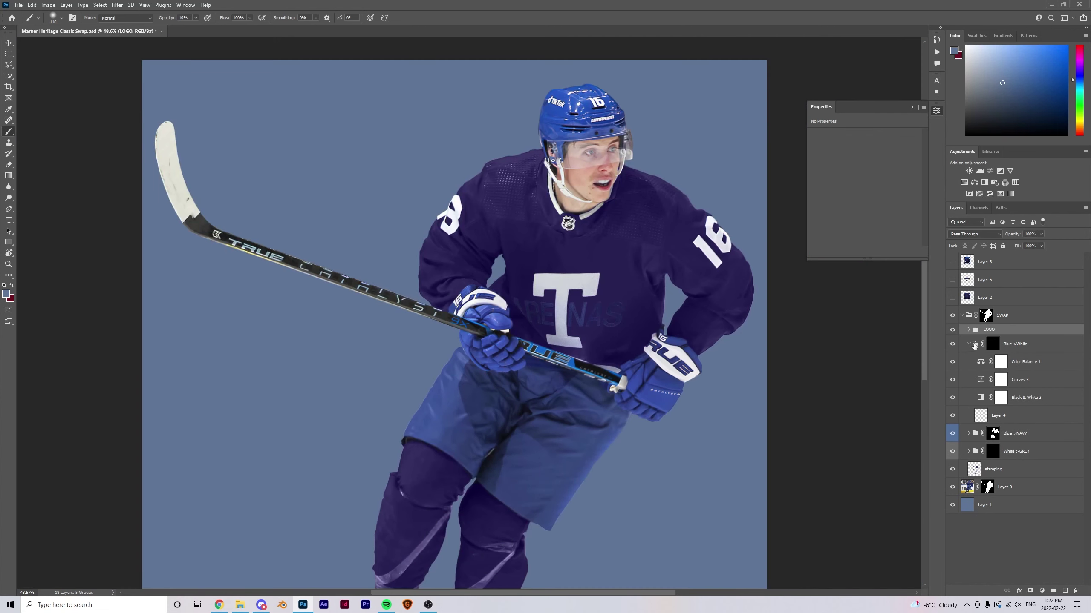
- Paint white at 100% opacity on the White->GREY group mask over the white cuff panels of the gloves
{"action": "left_click", "coordinate": [993, 345]}
{"action": "left_click", "coordinate": [969, 344]}
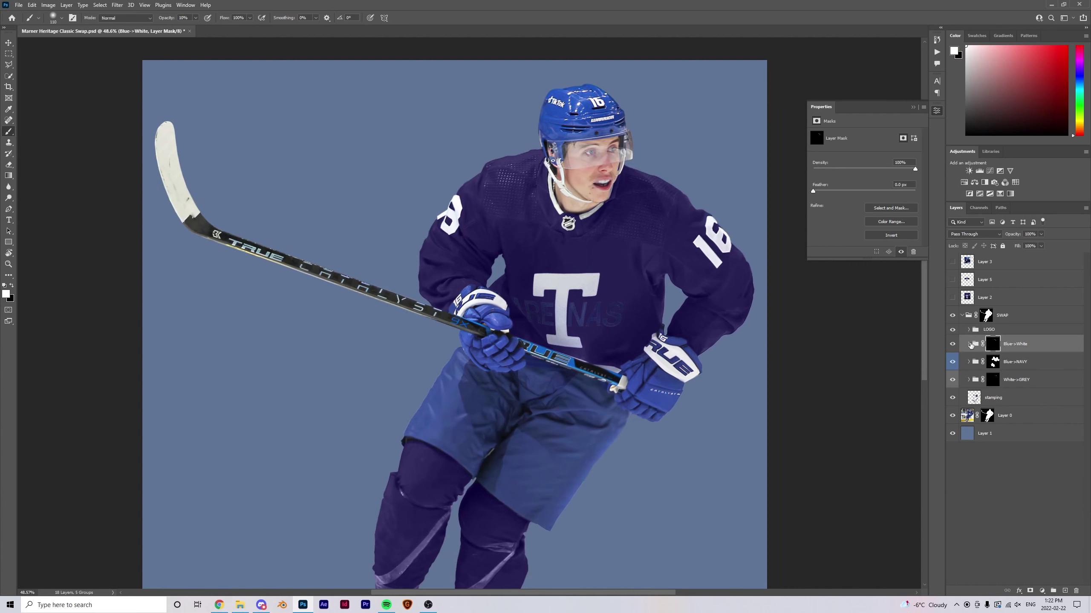
{"action": "left_click", "coordinate": [992, 380]}
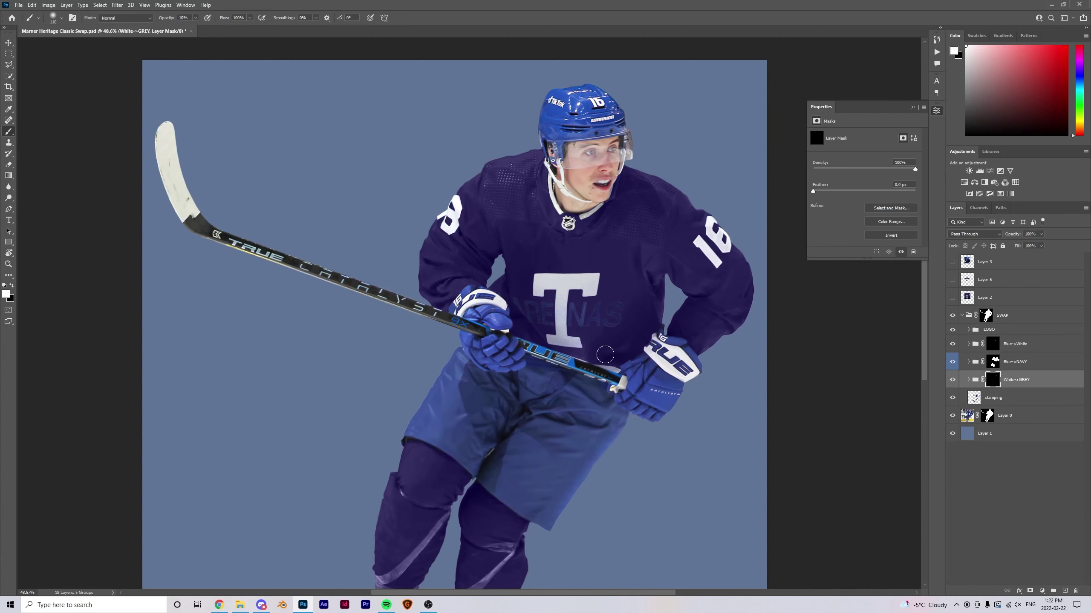
{"action": "scroll", "coordinate": [605, 355], "scroll_direction": "up", "scroll_amount": 5}
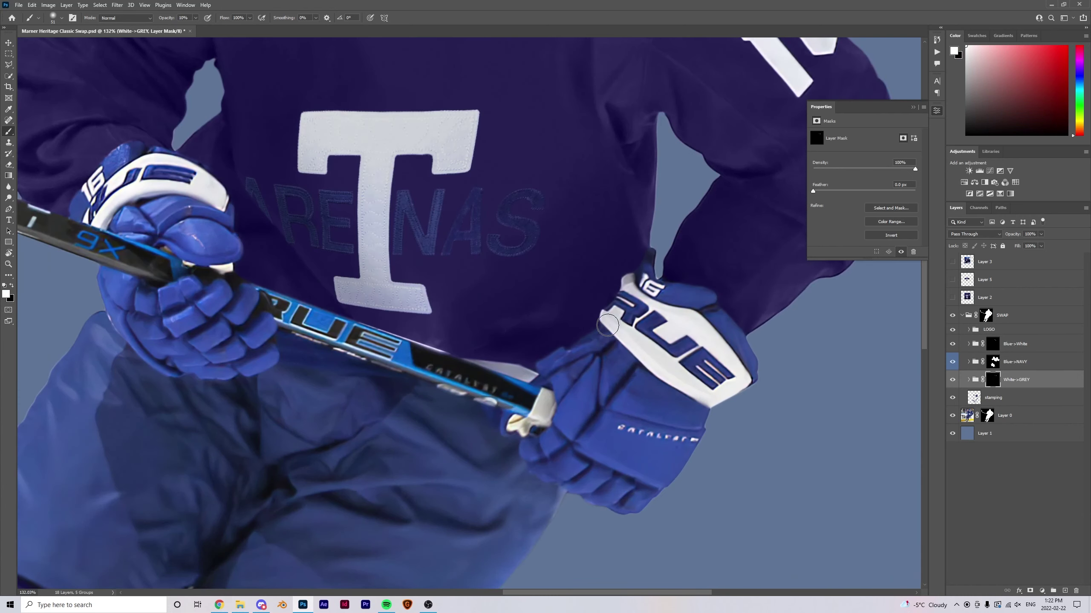
{"action": "right_click", "coordinate": [627, 325], "text": "alt"}
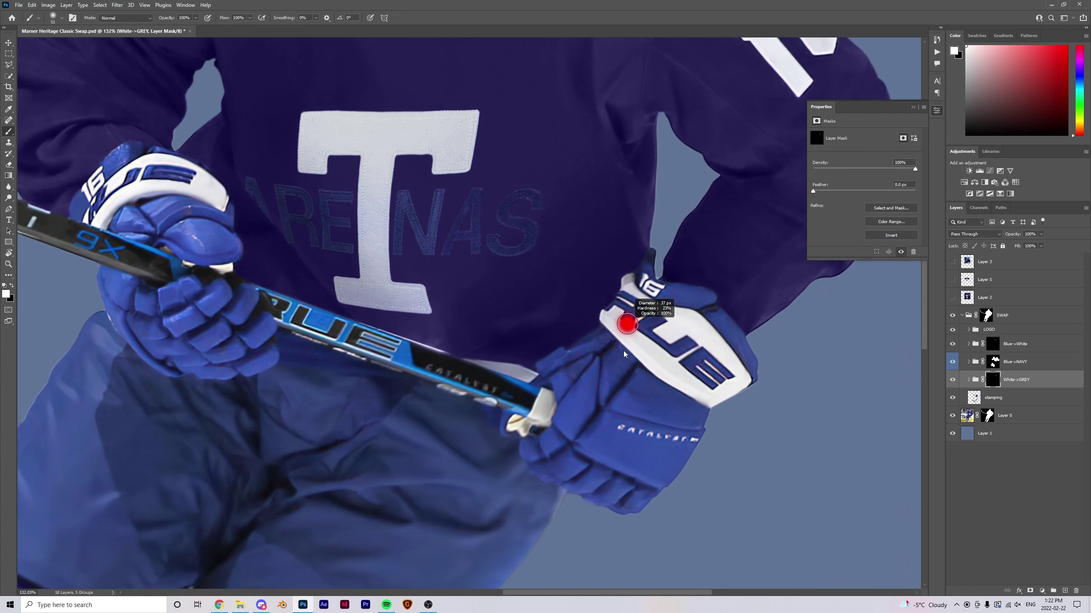
{"action": "scroll", "coordinate": [658, 339], "scroll_direction": "up", "scroll_amount": 4}
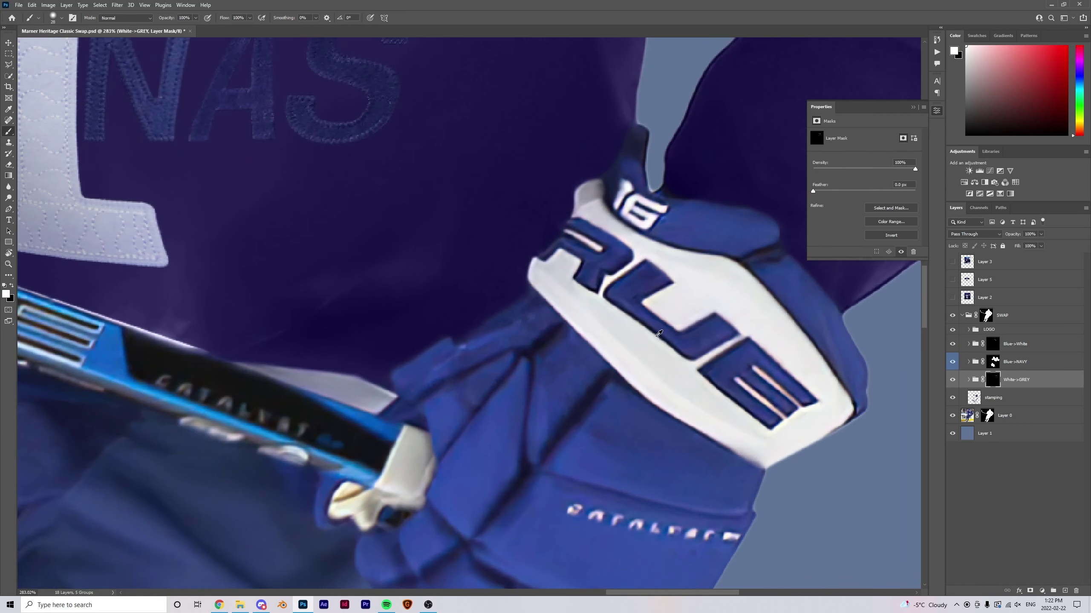
{"action": "scroll", "coordinate": [631, 345], "scroll_direction": "up", "scroll_amount": 2}
{"action": "right_click", "coordinate": [628, 348], "text": "alt"}
{"action": "mouse_move", "coordinate": [610, 311]}
{"action": "left_mouse_down"}
{"action": "mouse_move", "coordinate": [748, 423]}
{"action": "mouse_move", "coordinate": [641, 348]}
{"action": "mouse_move", "coordinate": [727, 427]}
{"action": "mouse_move", "coordinate": [603, 315]}
{"action": "mouse_move", "coordinate": [684, 394]}
{"action": "mouse_move", "coordinate": [594, 301]}
{"action": "mouse_move", "coordinate": [657, 379]}
{"action": "mouse_move", "coordinate": [612, 353]}
{"action": "mouse_move", "coordinate": [584, 313]}
{"action": "mouse_move", "coordinate": [649, 378]}
{"action": "left_mouse_up"}
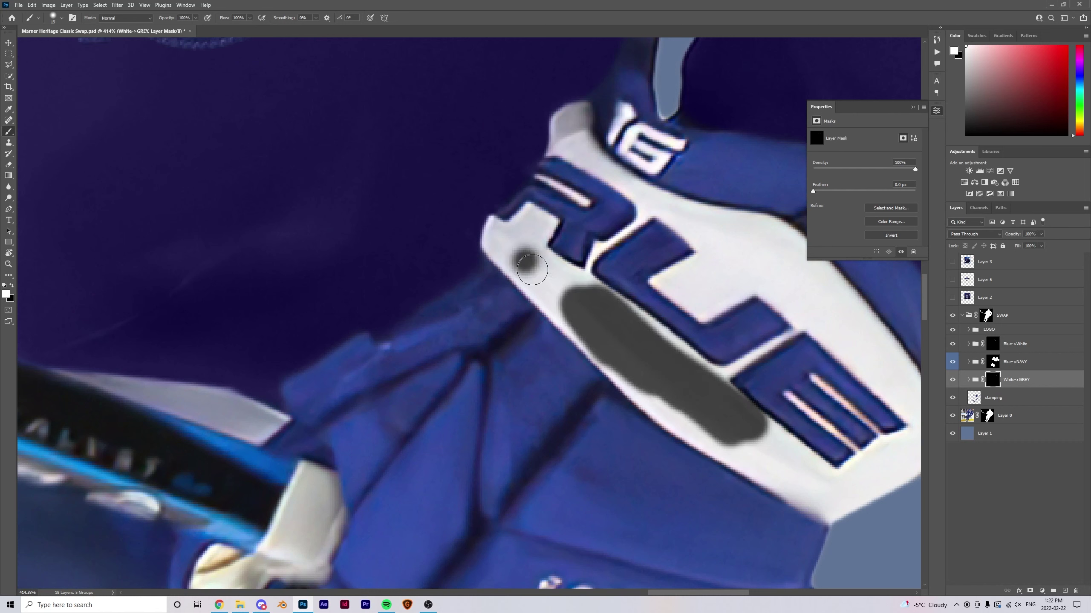
{"action": "mouse_move", "coordinate": [523, 253]}
{"action": "left_mouse_down"}
{"action": "mouse_move", "coordinate": [536, 272]}
{"action": "mouse_move", "coordinate": [490, 245]}
{"action": "mouse_move", "coordinate": [492, 224]}
{"action": "mouse_move", "coordinate": [528, 213]}
{"action": "mouse_move", "coordinate": [489, 231]}
{"action": "left_mouse_up"}
{"action": "right_click", "coordinate": [526, 253], "text": "alt"}
{"action": "key", "text": "bracketleft"}
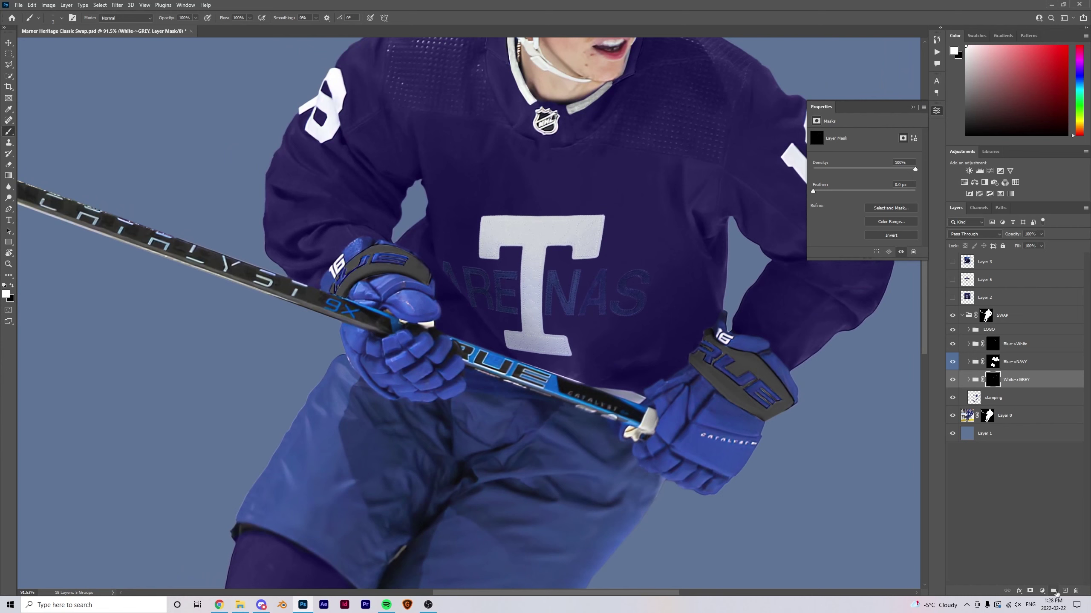
- Create a Blue->BROWN group above White->GREY holding a Black & White adjustment and a solid color fill of #746038
{"action": "left_click", "coordinate": [1065, 590]}
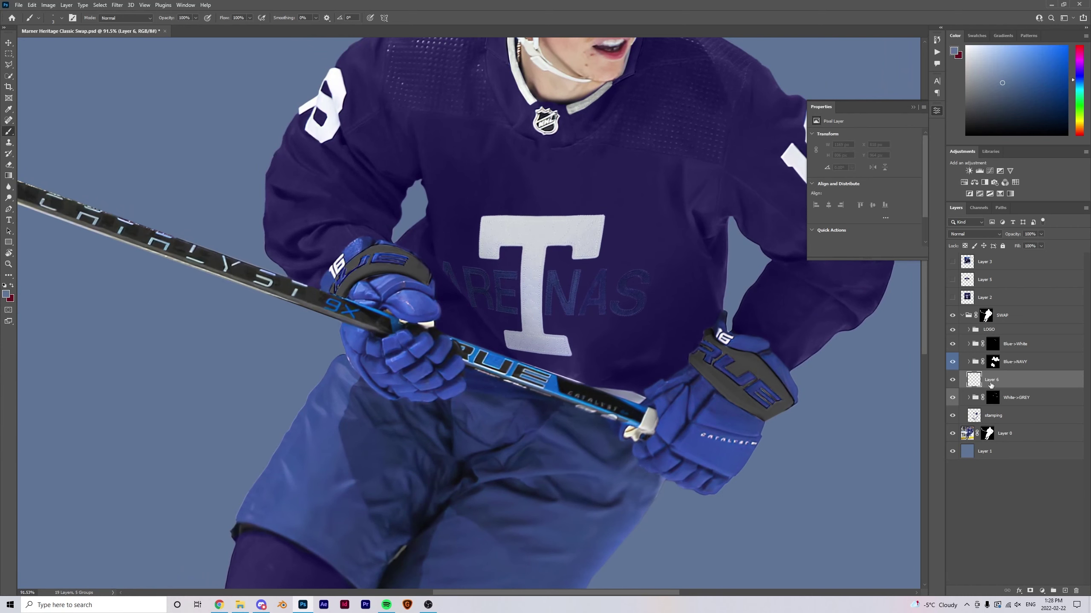
{"action": "key", "text": "ctrl+g"}
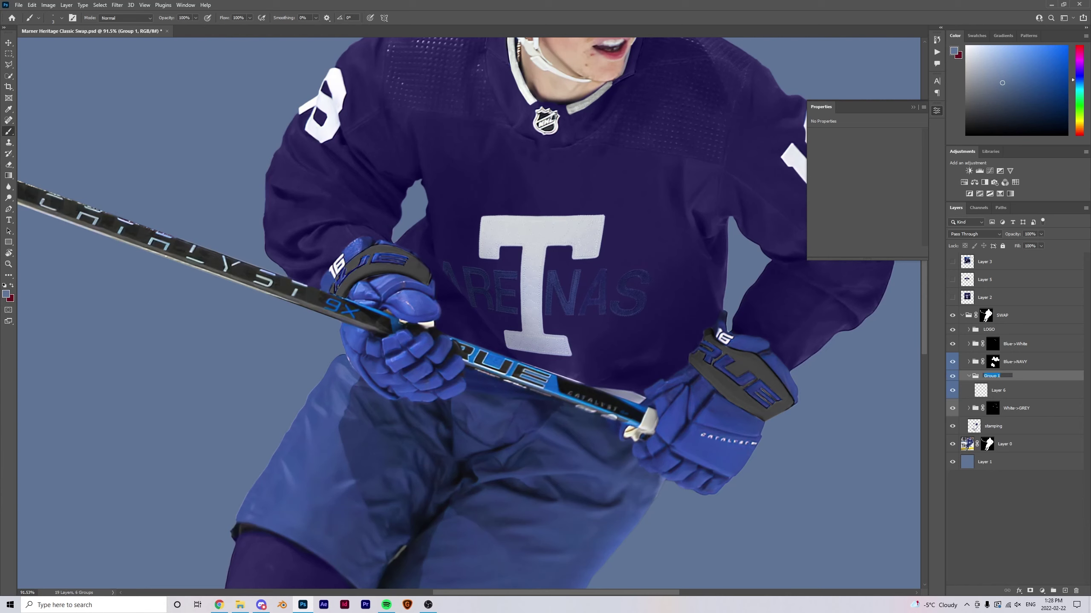
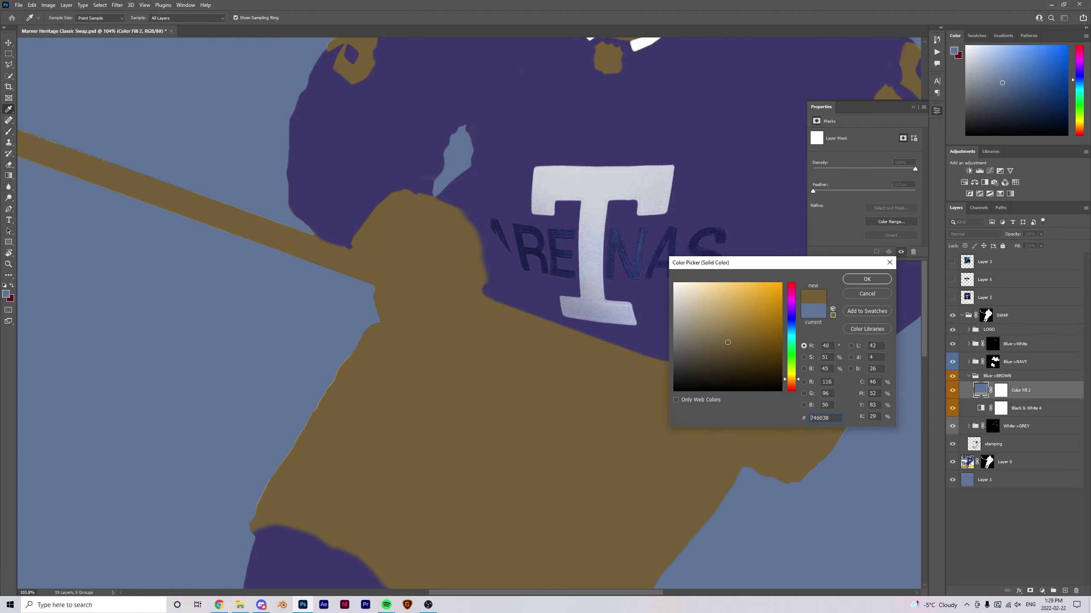
{"action": "left_click", "coordinate": [866, 278]}
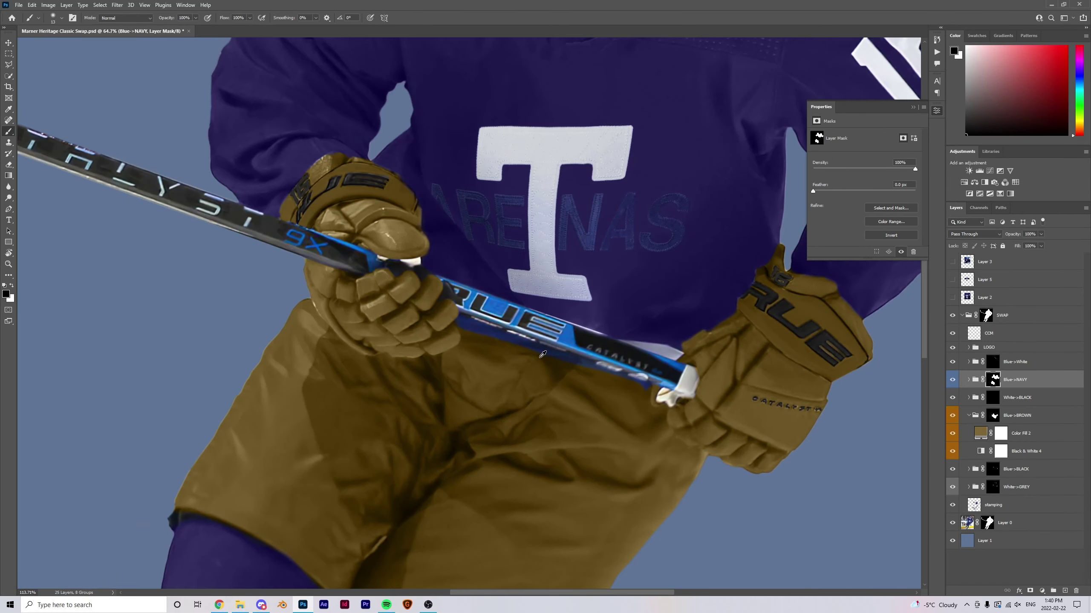
- Examine the brown gloves and pants up close and across the whole figure
{"action": "scroll", "coordinate": [542, 353], "scroll_direction": "up", "scroll_amount": 1}
{"action": "scroll", "coordinate": [542, 354], "scroll_direction": "down", "scroll_amount": 4}
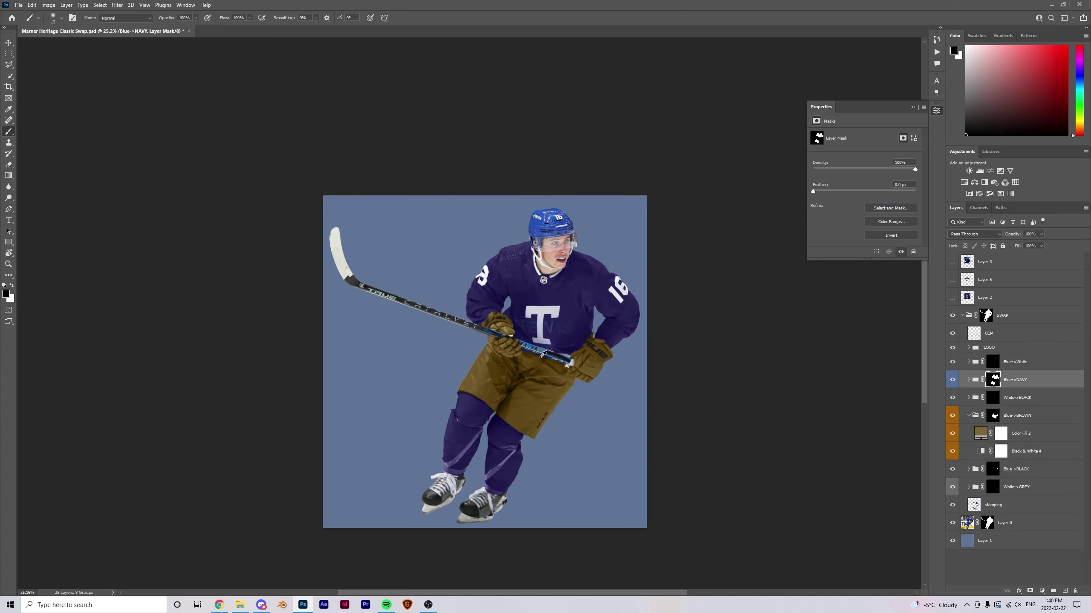
{"action": "scroll", "coordinate": [489, 347], "scroll_direction": "up", "scroll_amount": 8}
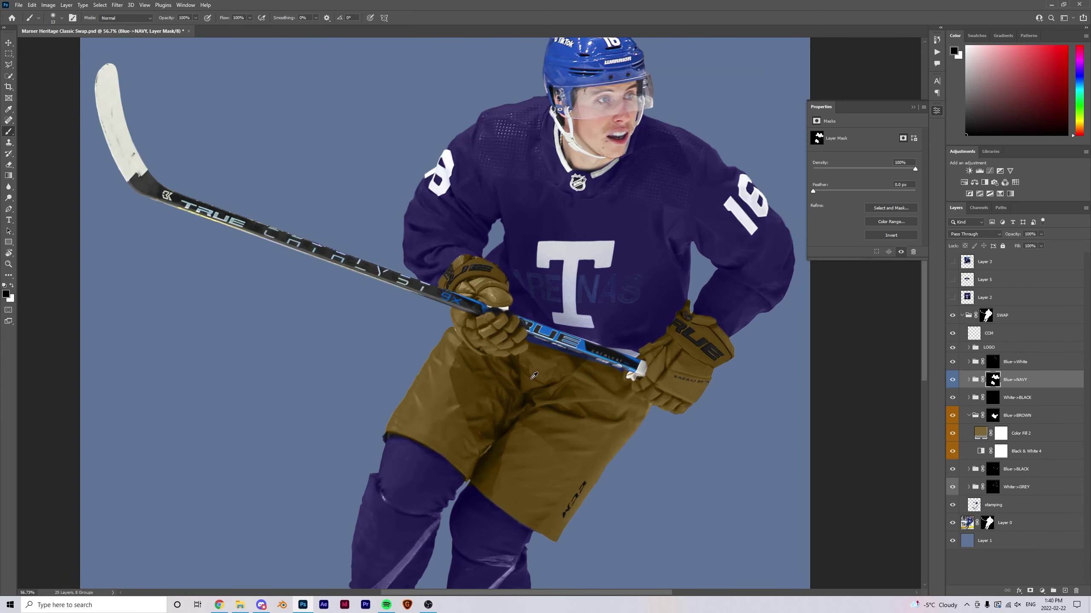
{"action": "scroll", "coordinate": [716, 344], "scroll_direction": "up", "scroll_amount": 8}
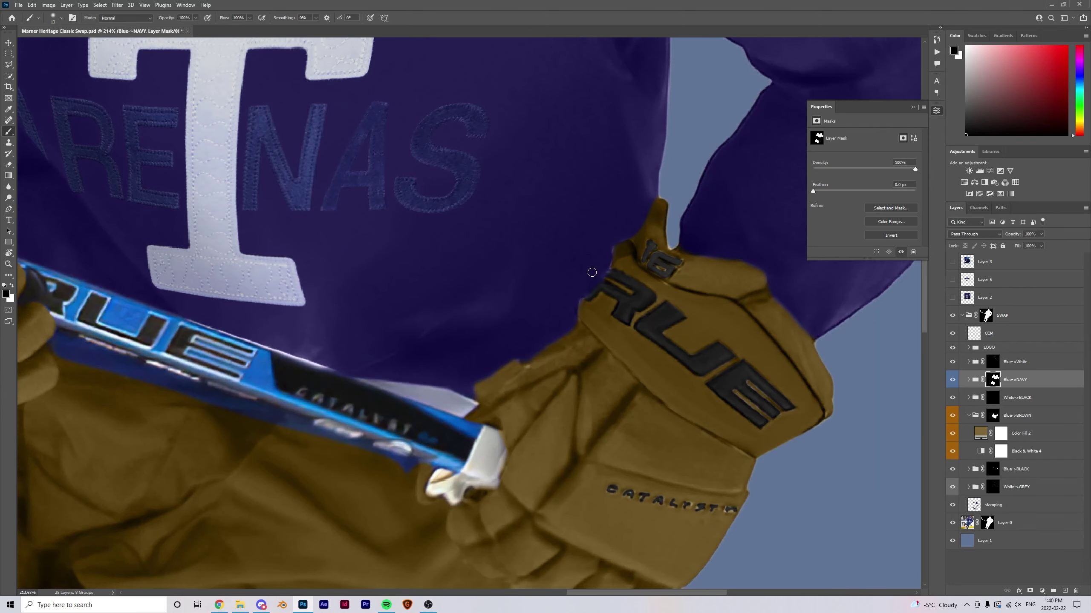
{"action": "scroll", "coordinate": [716, 486], "scroll_direction": "down", "scroll_amount": 12}
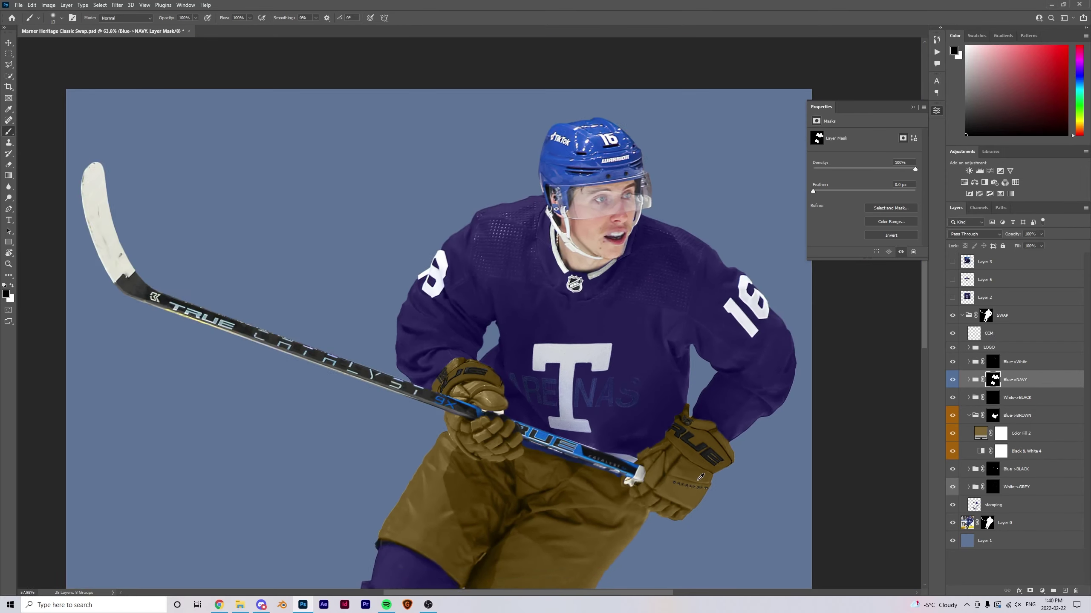
{"action": "scroll", "coordinate": [592, 495], "scroll_direction": "up", "scroll_amount": 5}
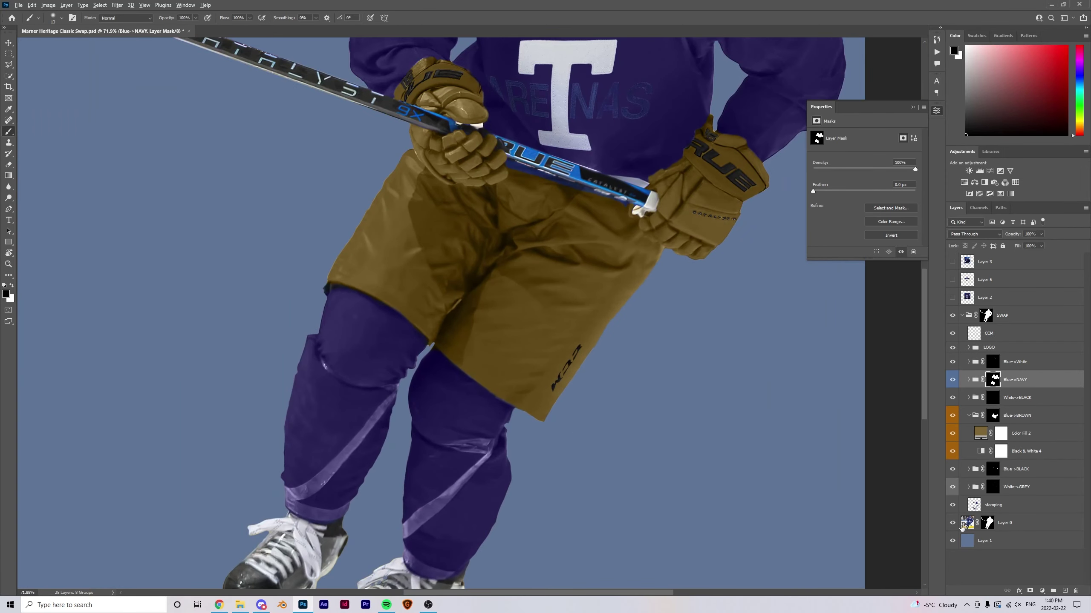
{"action": "scroll", "coordinate": [644, 366], "scroll_direction": "down", "scroll_amount": 5}
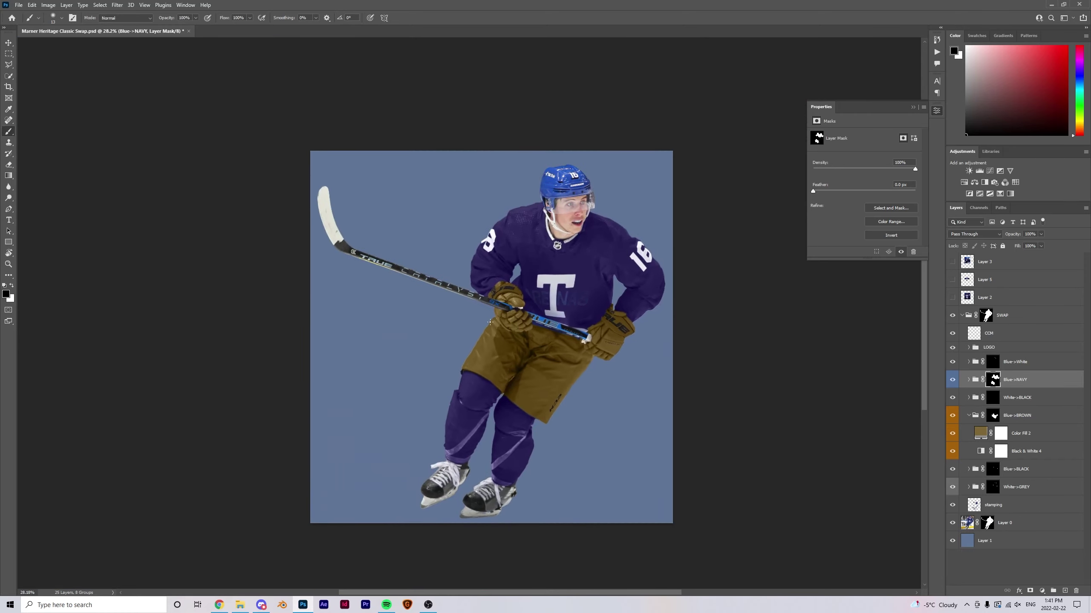
{"action": "scroll", "coordinate": [512, 340], "scroll_direction": "up", "scroll_amount": 3}
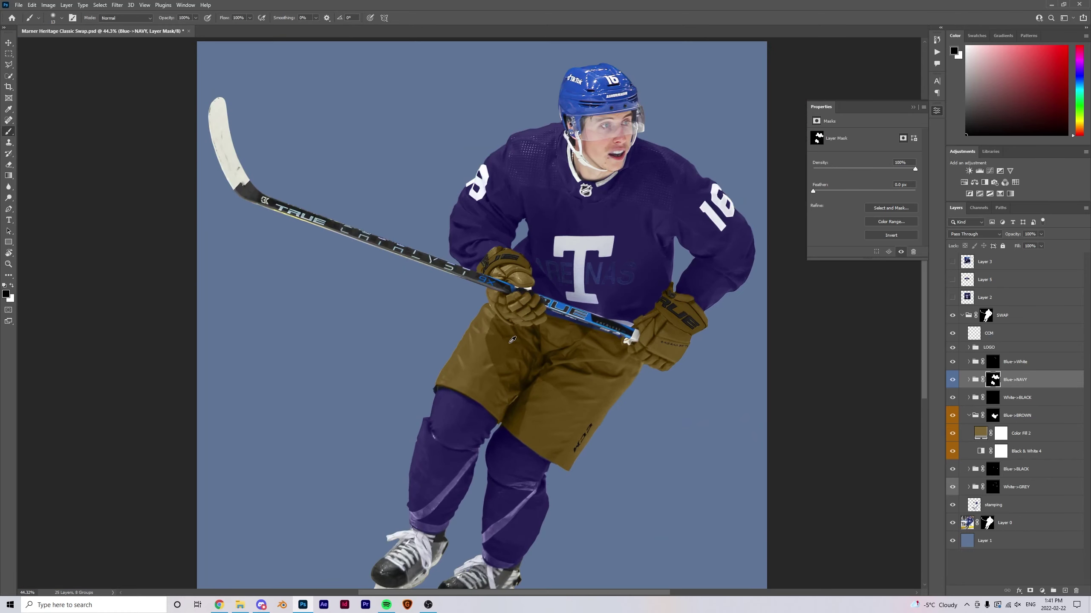
- Add a Curves adjustment above Black & White 4 in the Blue->BROWN group, raise its midtones, and compare with it hidden
{"action": "left_click", "coordinate": [1013, 452]}
{"action": "left_click", "coordinate": [990, 170]}
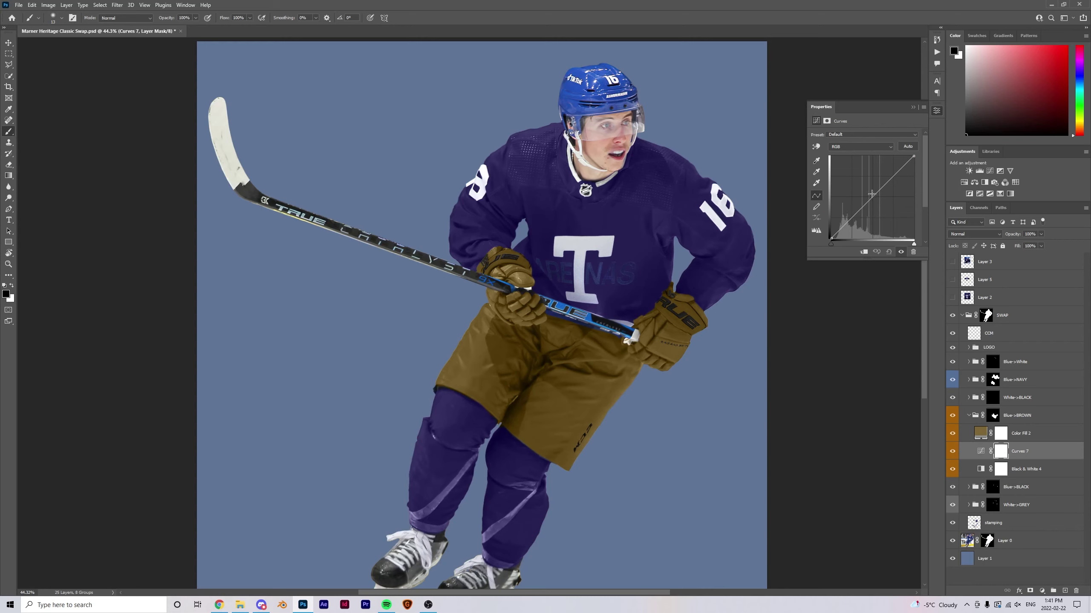
{"action": "left_click_drag", "start_coordinate": [870, 198], "coordinate": [869, 186]}
{"action": "scroll", "coordinate": [720, 313], "scroll_direction": "down", "scroll_amount": 4}
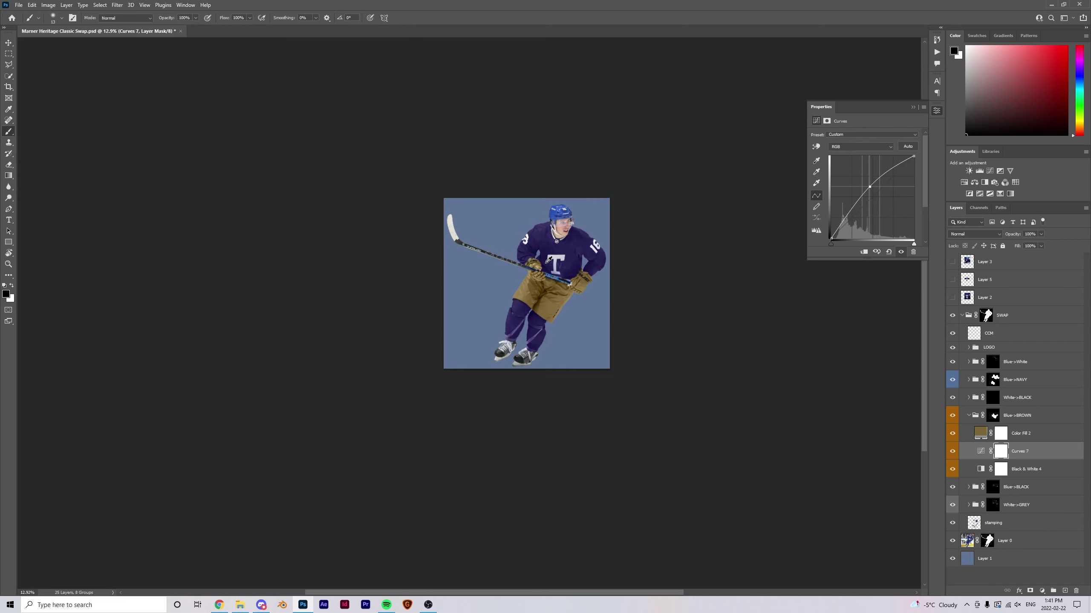
{"action": "scroll", "coordinate": [720, 313], "scroll_direction": "up", "scroll_amount": 2}
{"action": "left_click", "coordinate": [951, 451]}
{"action": "left_click", "coordinate": [952, 451]}
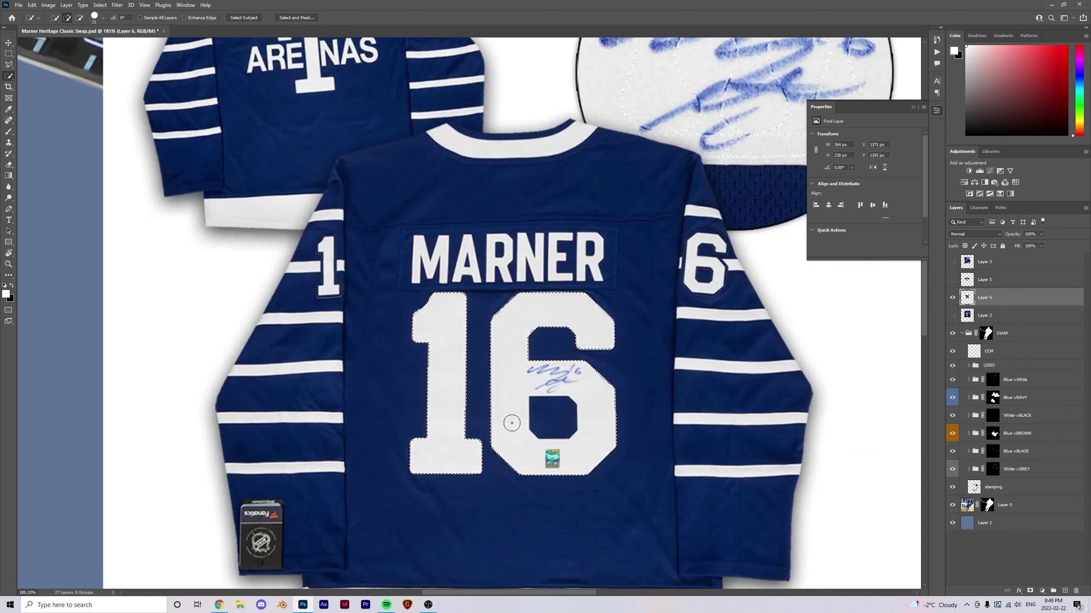
- Check the selection of the back number 16 as a quick mask, copy it to a new layer, and hide the reference jersey
{"action": "key", "text": "q"}
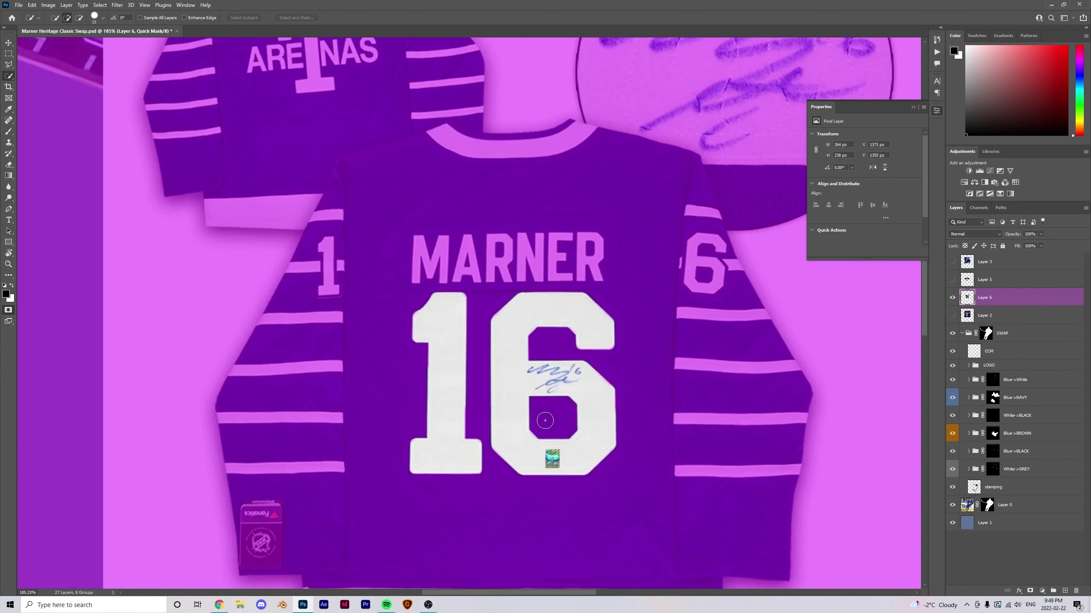
{"action": "key", "text": "q"}
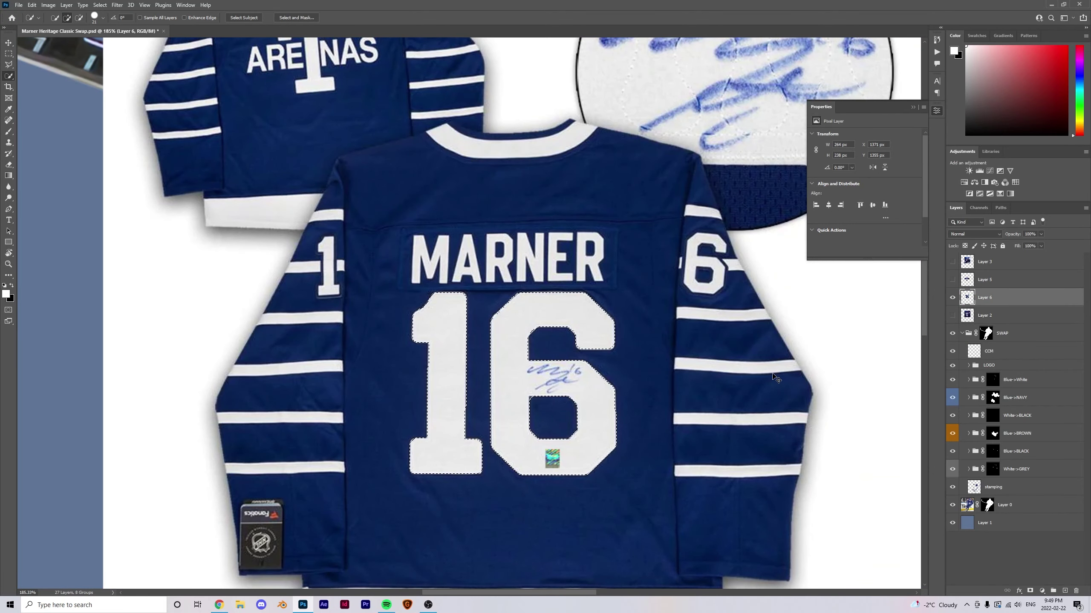
{"action": "key", "text": "ctrl+j"}
{"action": "left_click", "coordinate": [952, 315]}
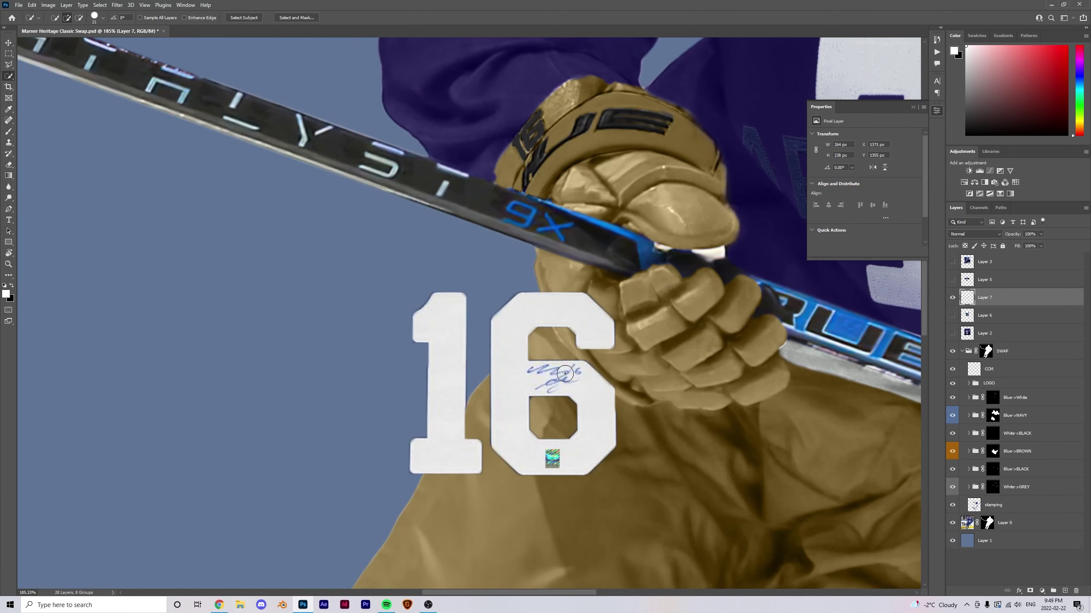
- Clone stamp clean white fabric over the signature and hologram sticker on the copied 6
{"action": "key", "text": "s"}
{"action": "scroll", "coordinate": [542, 386], "scroll_direction": "up", "scroll_amount": 2}
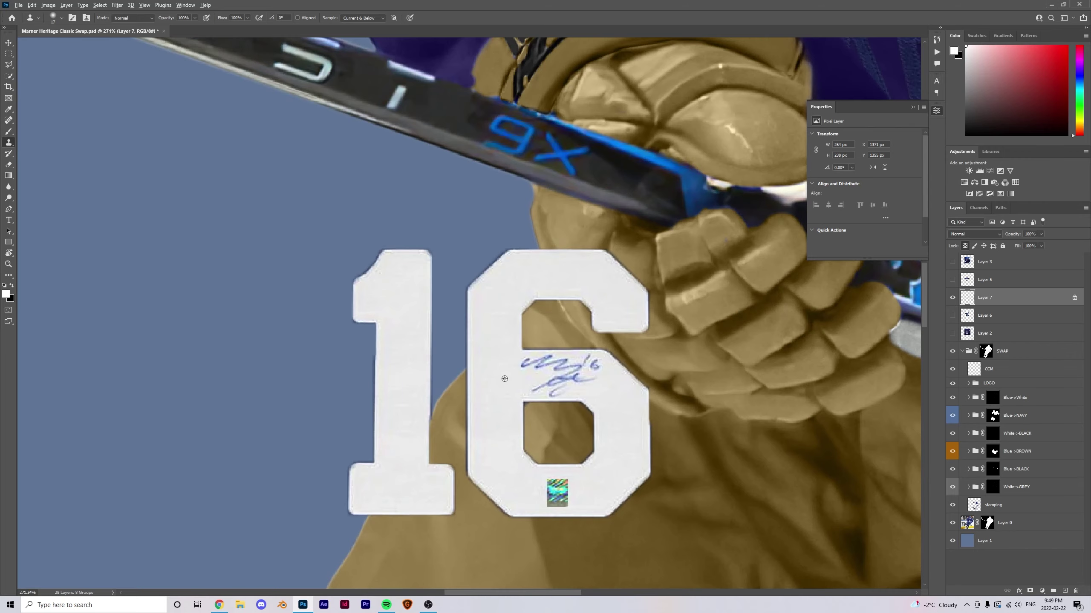
{"action": "scroll", "coordinate": [504, 379], "scroll_direction": "up", "scroll_amount": 2}
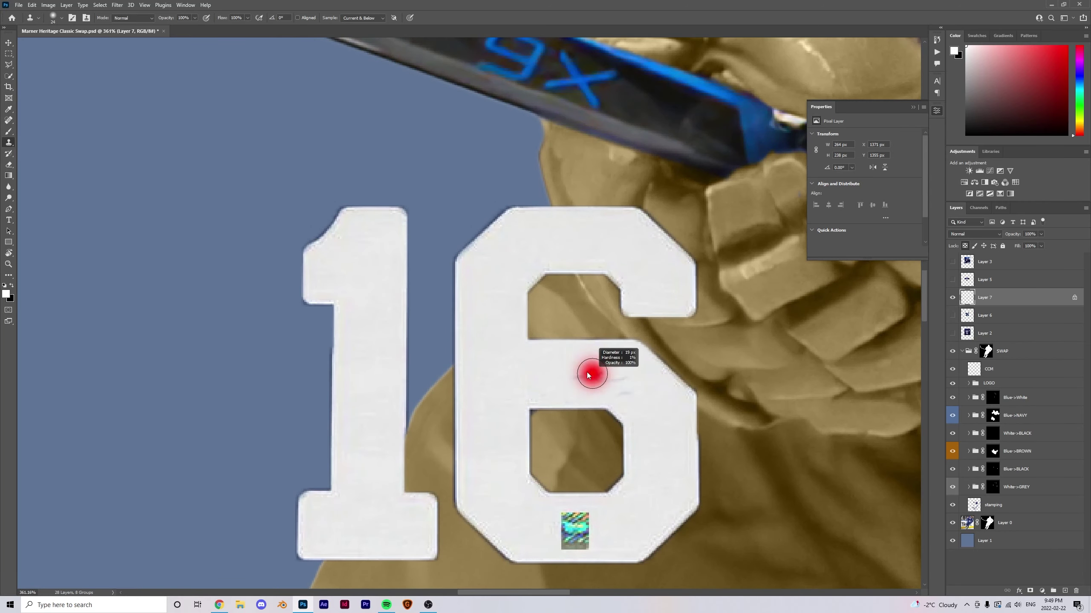
{"action": "left_click", "coordinate": [566, 533]}
- Move the cleaned 16 onto the jersey sleeve and transform and warp it to fit the arm
{"action": "key", "text": "v"}
{"action": "scroll", "coordinate": [399, 439], "scroll_direction": "down", "scroll_amount": 11}
{"action": "left_click_drag", "start_coordinate": [442, 449], "coordinate": [686, 306]}
{"action": "scroll", "coordinate": [665, 330], "scroll_direction": "up", "scroll_amount": 5}
{"action": "key", "text": "ctrl+t"}
{"action": "scroll", "coordinate": [687, 301], "scroll_direction": "up", "scroll_amount": 3}
{"action": "left_click", "coordinate": [382, 18]}
{"action": "left_click_drag", "start_coordinate": [502, 338], "coordinate": [560, 328]}
{"action": "key", "text": "Return"}
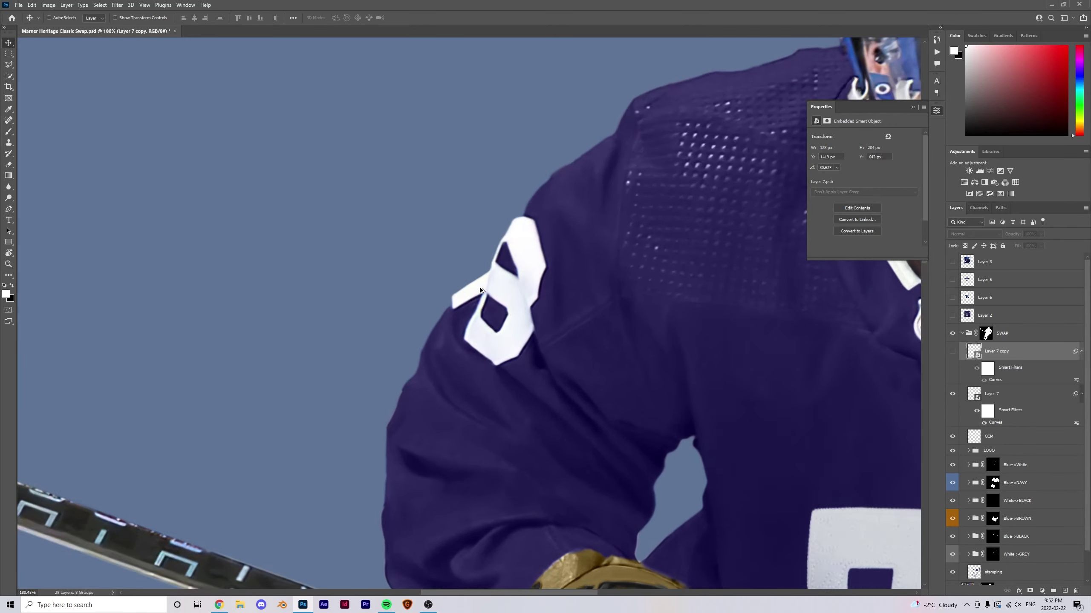
- Compare the original number on the stick-side sleeve with the copied 16 by toggling the Layer 7 copy's visibility
{"action": "scroll", "coordinate": [480, 291], "scroll_direction": "up", "scroll_amount": 2}
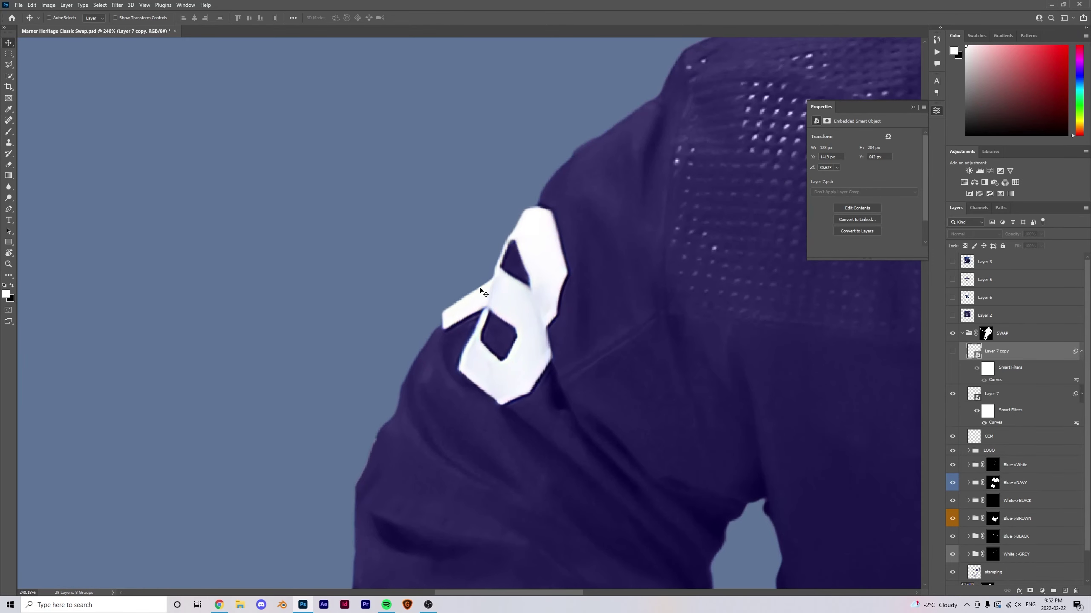
{"action": "left_click", "coordinate": [952, 352]}
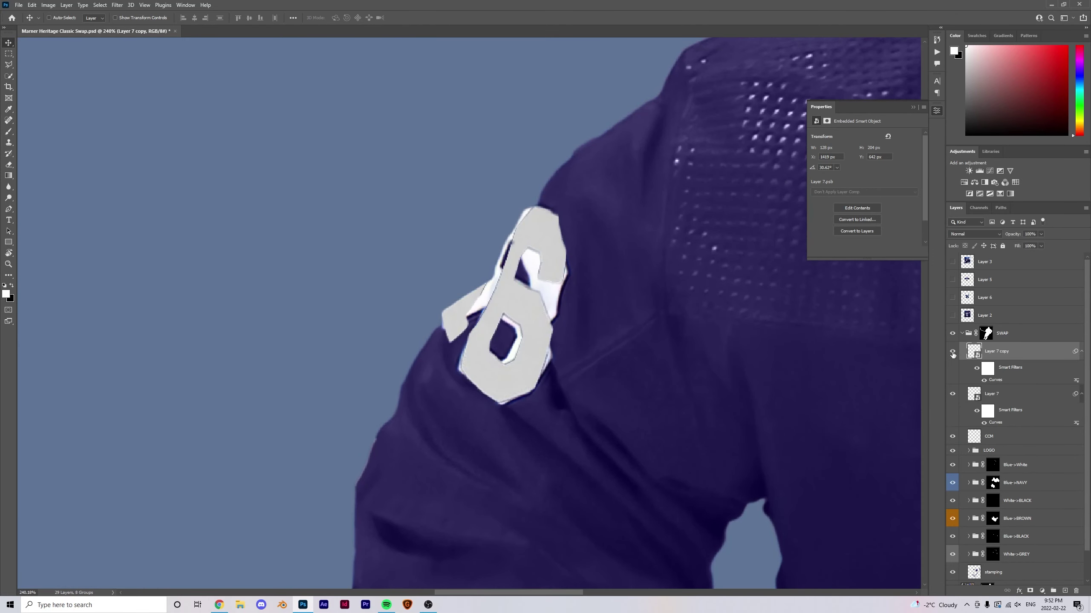
{"action": "scroll", "coordinate": [398, 268], "scroll_direction": "down", "scroll_amount": 5}
{"action": "scroll", "coordinate": [398, 268], "scroll_direction": "up", "scroll_amount": 4}
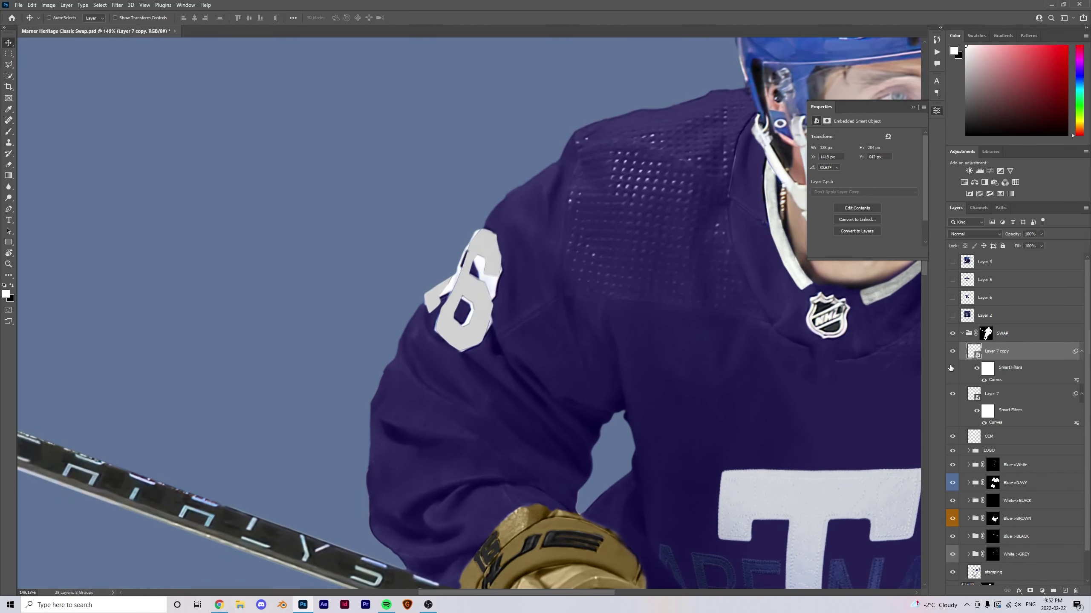
{"action": "left_click", "coordinate": [952, 351]}
{"action": "key", "text": "ctrl+plus"}
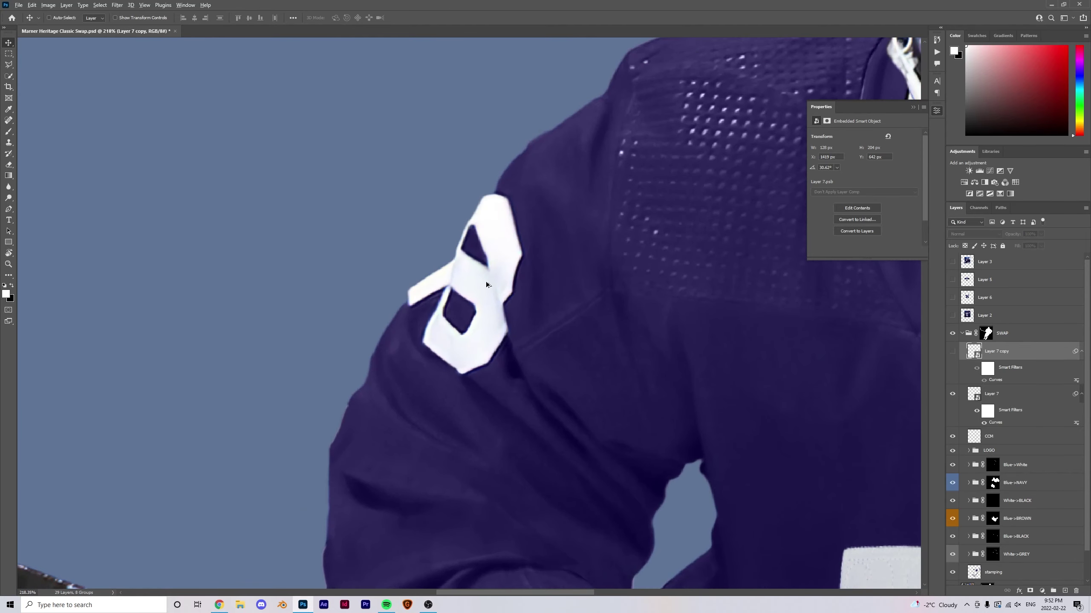
{"action": "scroll", "coordinate": [487, 285], "scroll_direction": "up", "scroll_amount": 2}
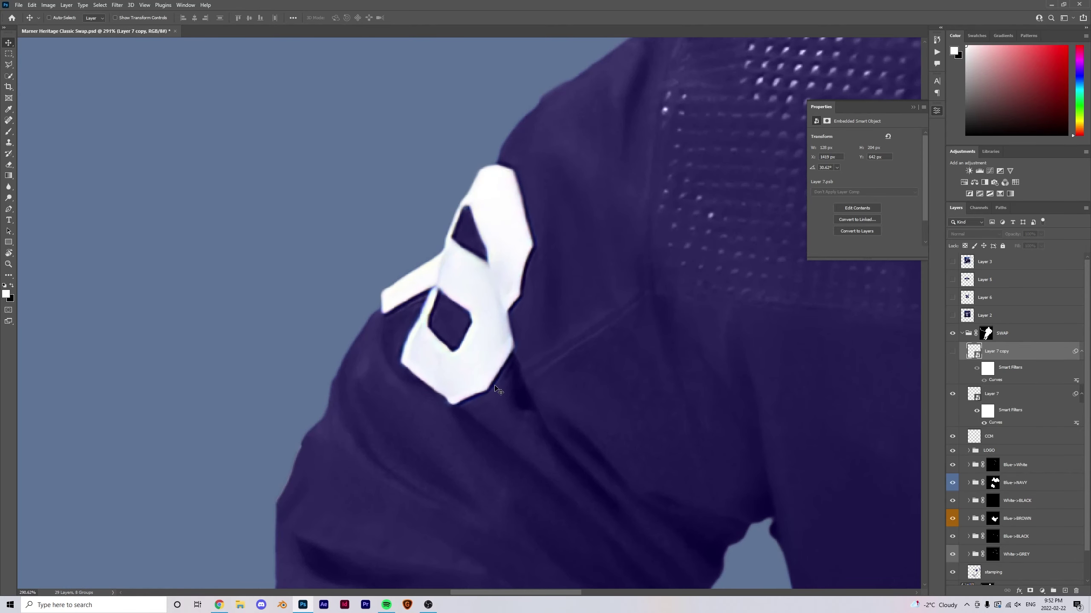
{"action": "scroll", "coordinate": [431, 390], "scroll_direction": "down", "scroll_amount": 4}
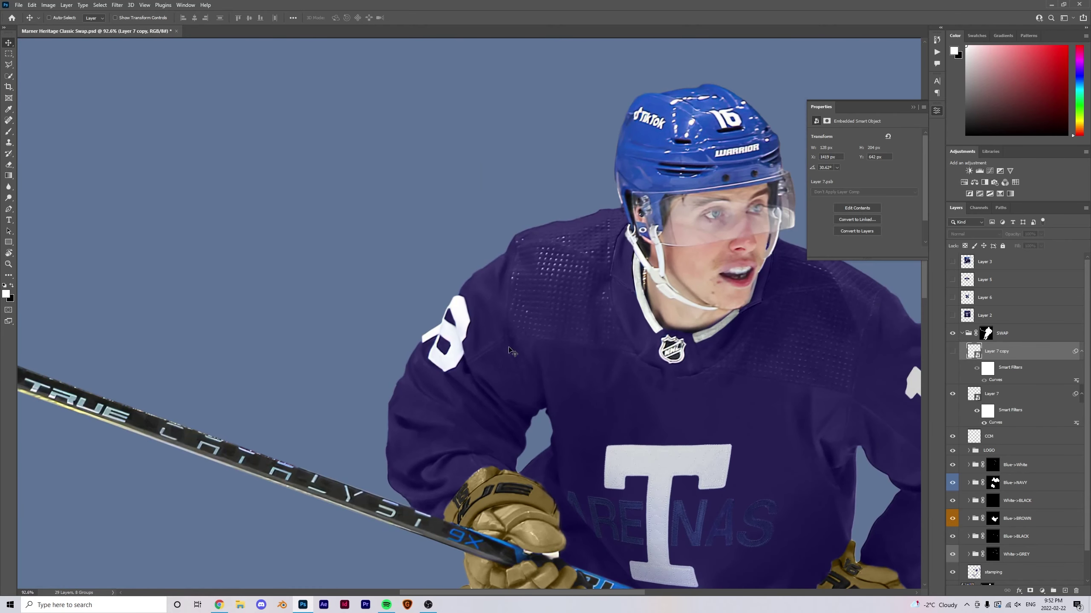
{"action": "left_click", "coordinate": [953, 352]}
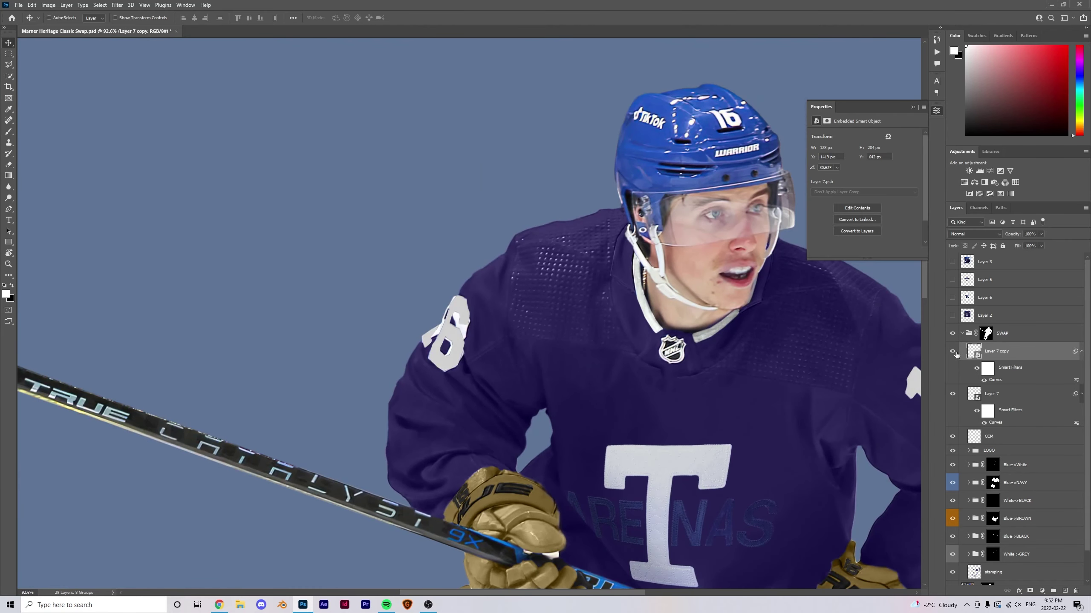
{"action": "left_click", "coordinate": [952, 351]}
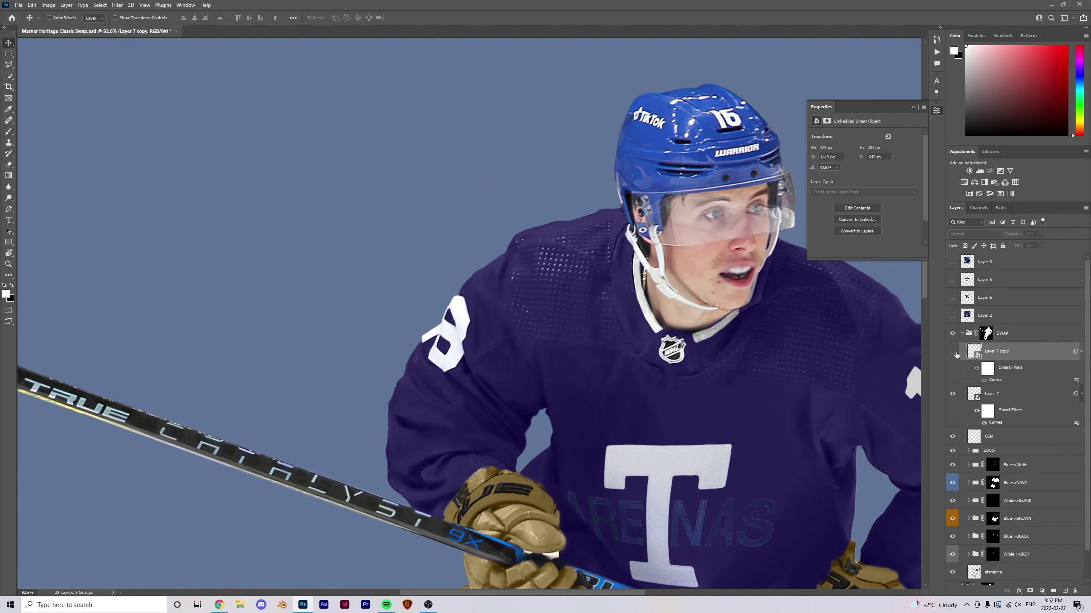
- Compare the player's sleeve numbers with the heritage reference jersey by toggling Layer 6's visibility
{"action": "left_click", "coordinate": [952, 297]}
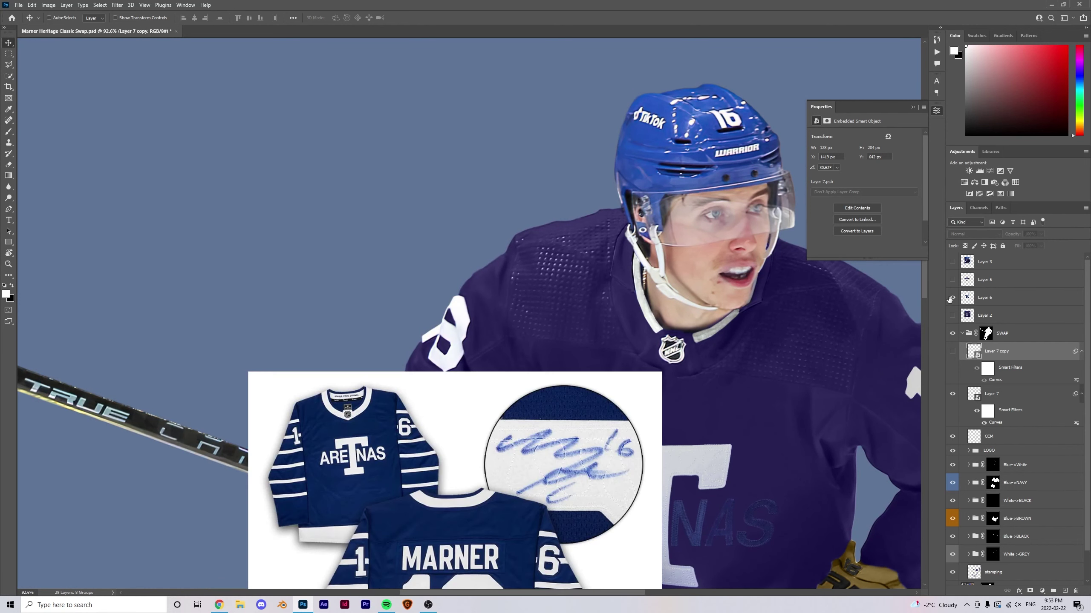
{"action": "scroll", "coordinate": [582, 328], "scroll_direction": "down", "scroll_amount": 2}
{"action": "left_click_drag", "start_coordinate": [527, 338], "coordinate": [528, 325]}
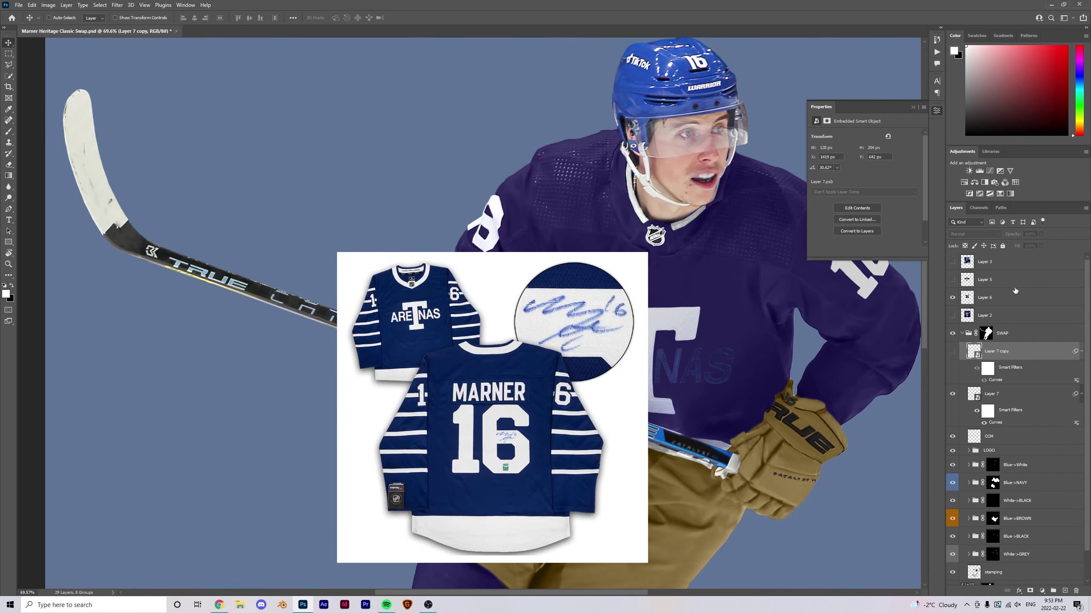
{"action": "left_click", "coordinate": [952, 297]}
{"action": "left_click", "coordinate": [952, 299]}
{"action": "left_click", "coordinate": [952, 297]}
{"action": "left_click", "coordinate": [952, 298]}
{"action": "left_click", "coordinate": [952, 298]}
- Lasso the outer end of the white 1 on the stick-side sleeve, copy it from Layer 0 to a new layer, and place it above Layer 7
{"action": "scroll", "coordinate": [997, 515], "scroll_direction": "down", "scroll_amount": 2}
{"action": "left_click", "coordinate": [996, 544]}
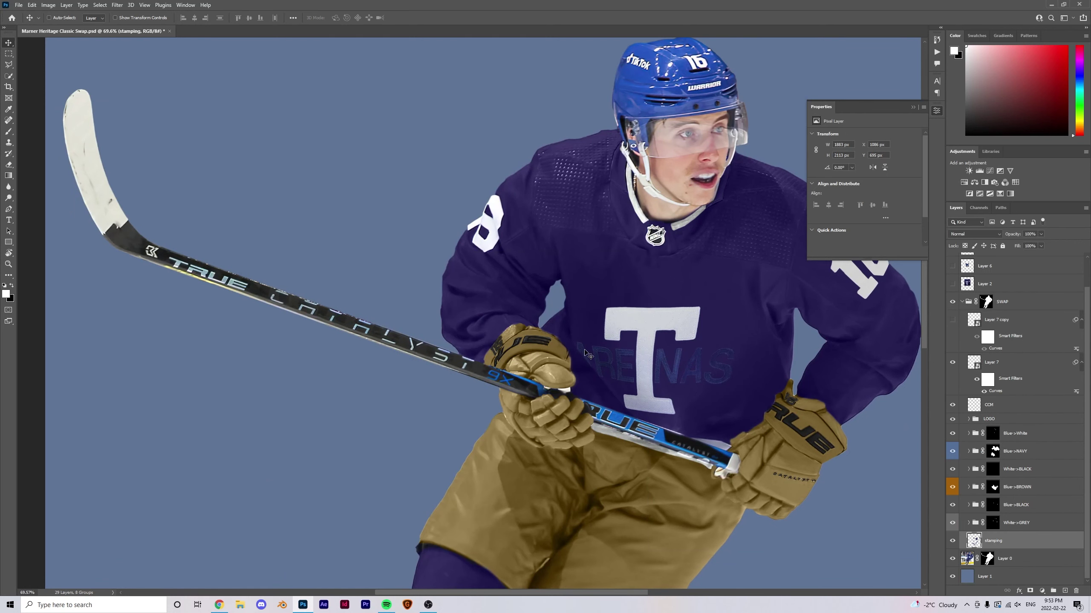
{"action": "scroll", "coordinate": [462, 217], "scroll_direction": "up", "scroll_amount": 5}
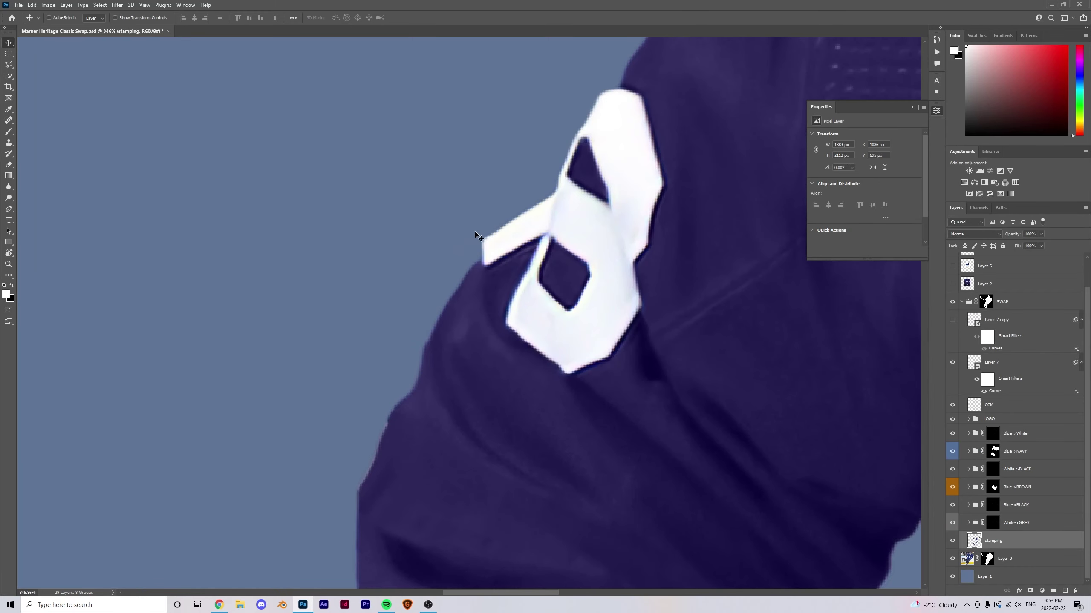
{"action": "key", "text": "l"}
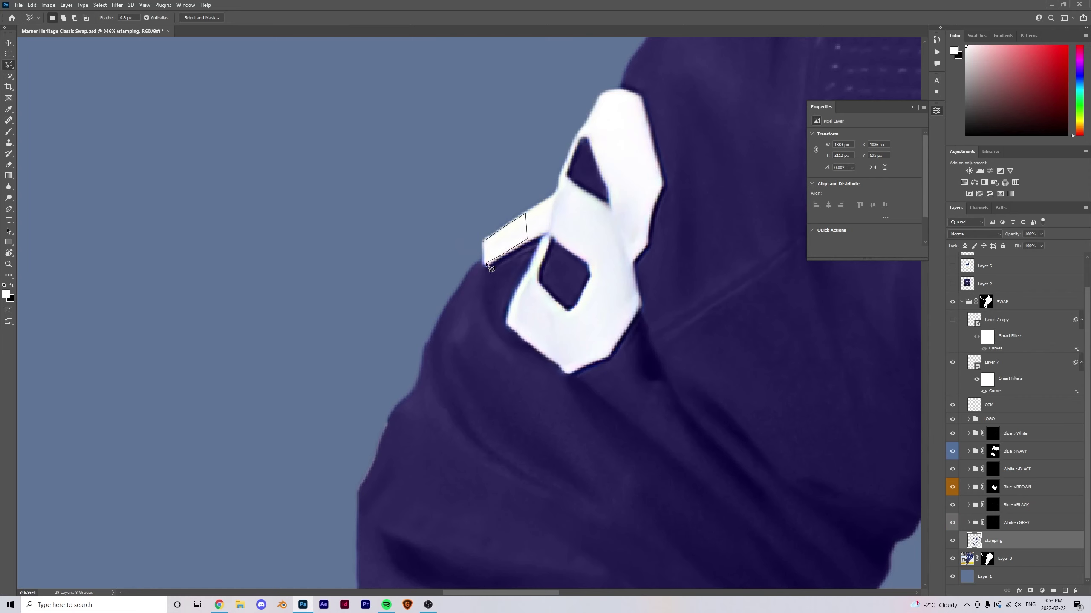
{"action": "key", "text": "ctrl+j"}
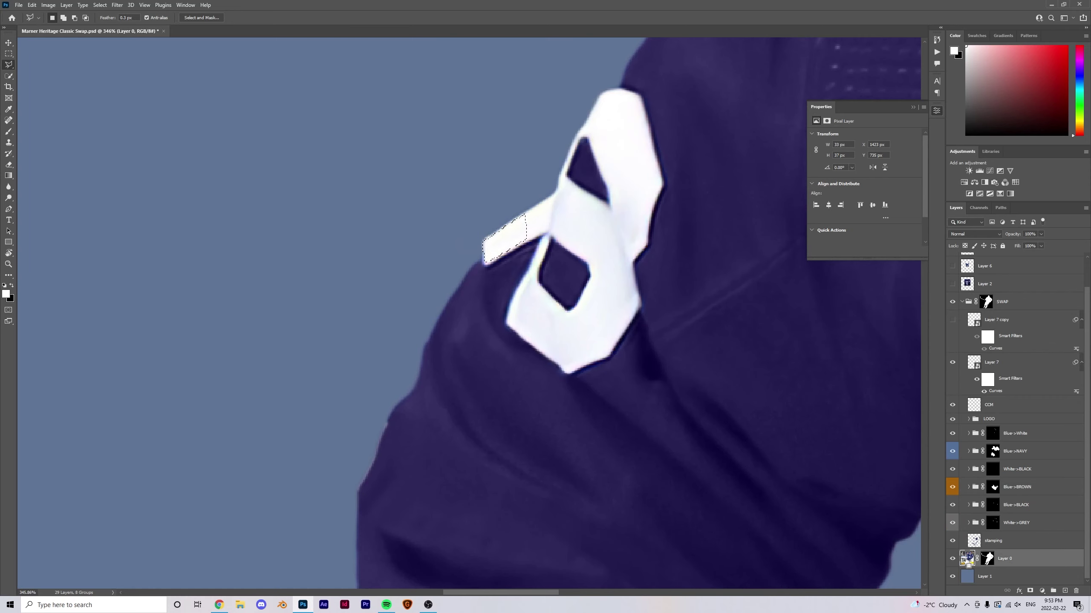
{"action": "left_click_drag", "start_coordinate": [996, 557], "coordinate": [993, 354]}
- Rotate and move the copied white piece so it forms a downward serif at the end of the sleeve's 1
{"action": "key", "text": "ctrl+t"}
{"action": "left_click_drag", "start_coordinate": [557, 252], "coordinate": [473, 303]}
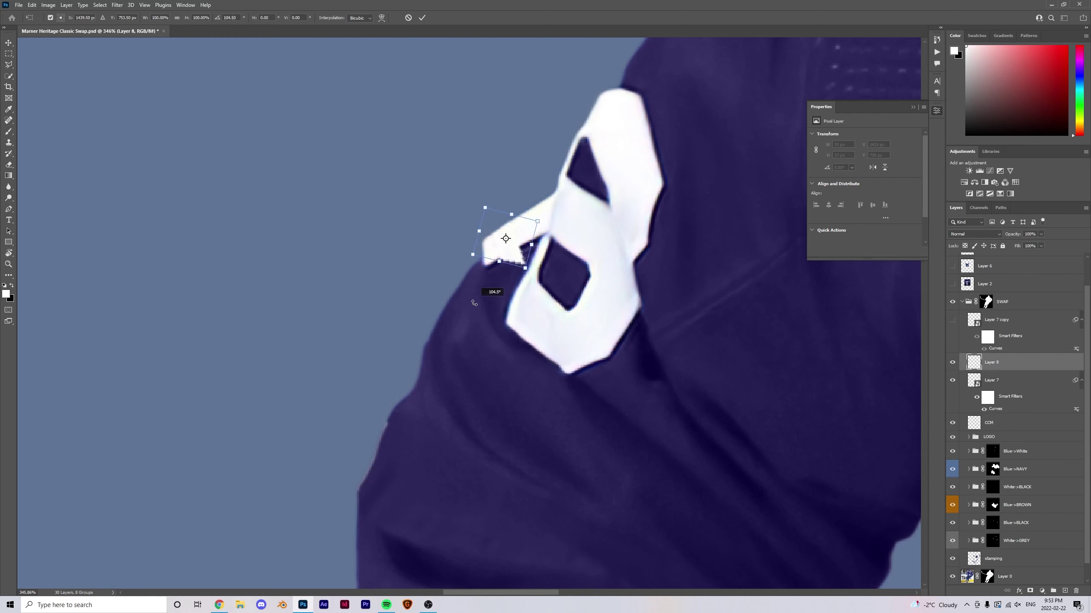
{"action": "left_click_drag", "start_coordinate": [508, 262], "coordinate": [405, 254]}
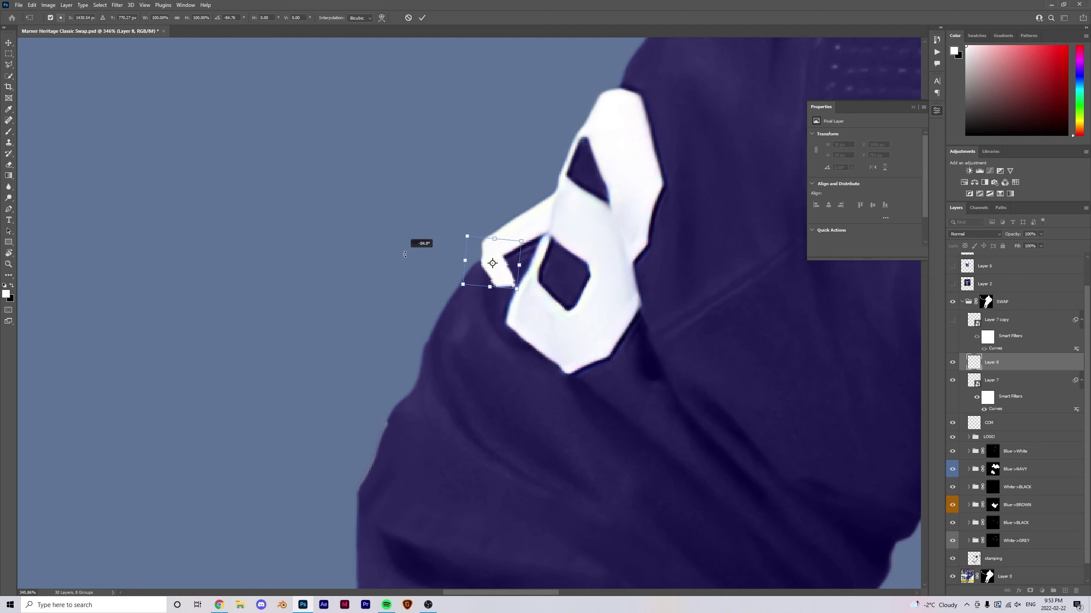
{"action": "left_click_drag", "start_coordinate": [545, 261], "coordinate": [510, 268]}
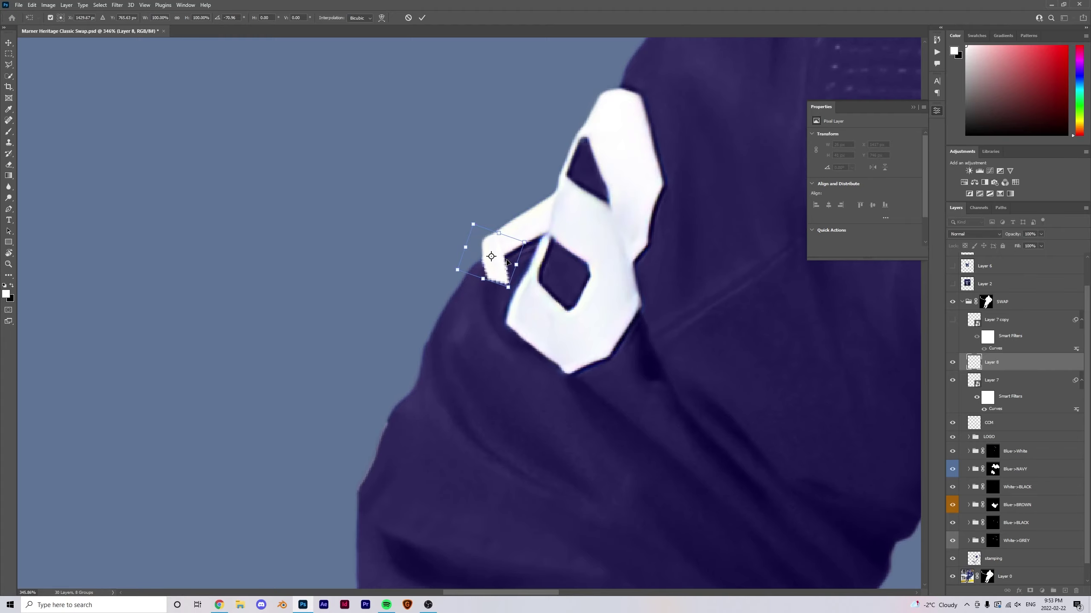
{"action": "key", "text": "Return"}
- Adjust the serif piece's shape with Free Transform and clean up its edges with the brush and eraser on Layer 8
{"action": "scroll", "coordinate": [511, 281], "scroll_direction": "up", "scroll_amount": 3}
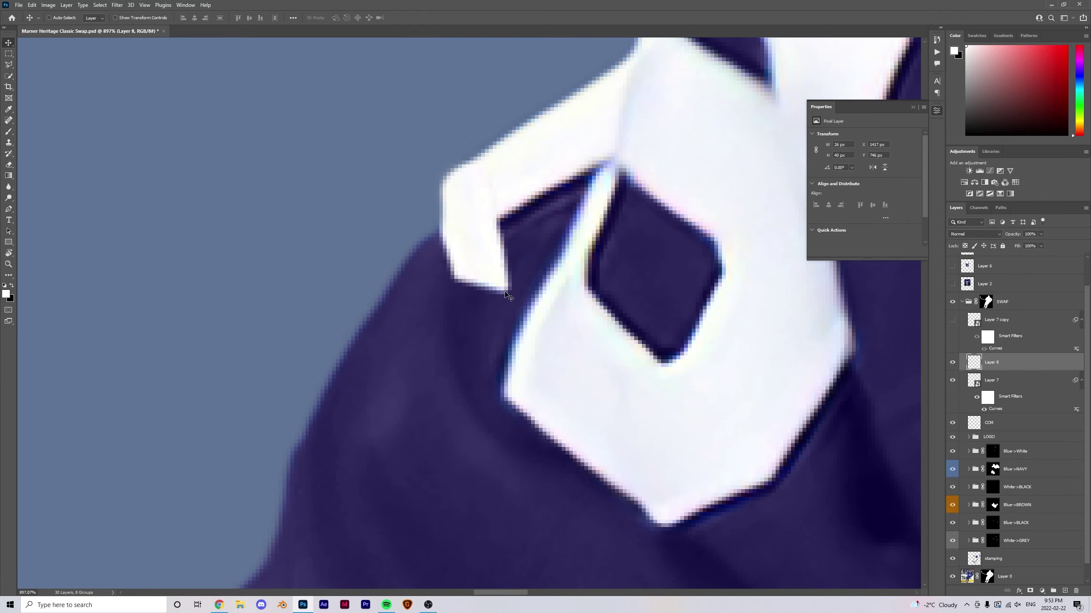
{"action": "scroll", "coordinate": [511, 258], "scroll_direction": "down", "scroll_amount": 6}
{"action": "key", "text": "ctrl+t"}
{"action": "scroll", "coordinate": [512, 258], "scroll_direction": "up", "scroll_amount": 4}
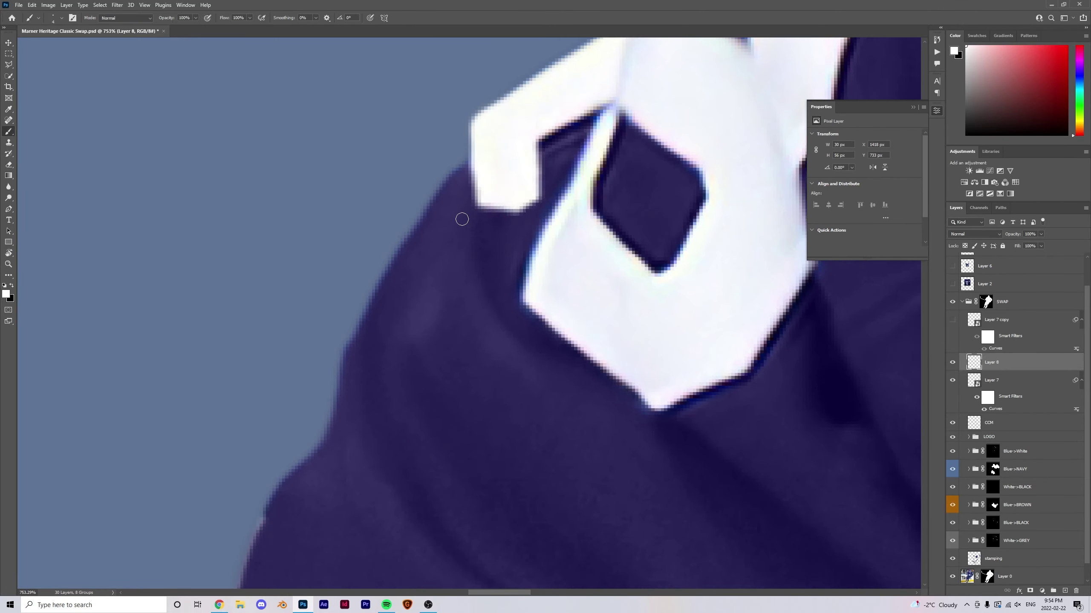
{"action": "scroll", "coordinate": [462, 219], "scroll_direction": "down", "scroll_amount": 4}
{"action": "scroll", "coordinate": [540, 220], "scroll_direction": "up", "scroll_amount": 3}
{"action": "key", "text": "Return"}
{"action": "key", "text": "ctrl+0"}
{"action": "key", "text": "e"}
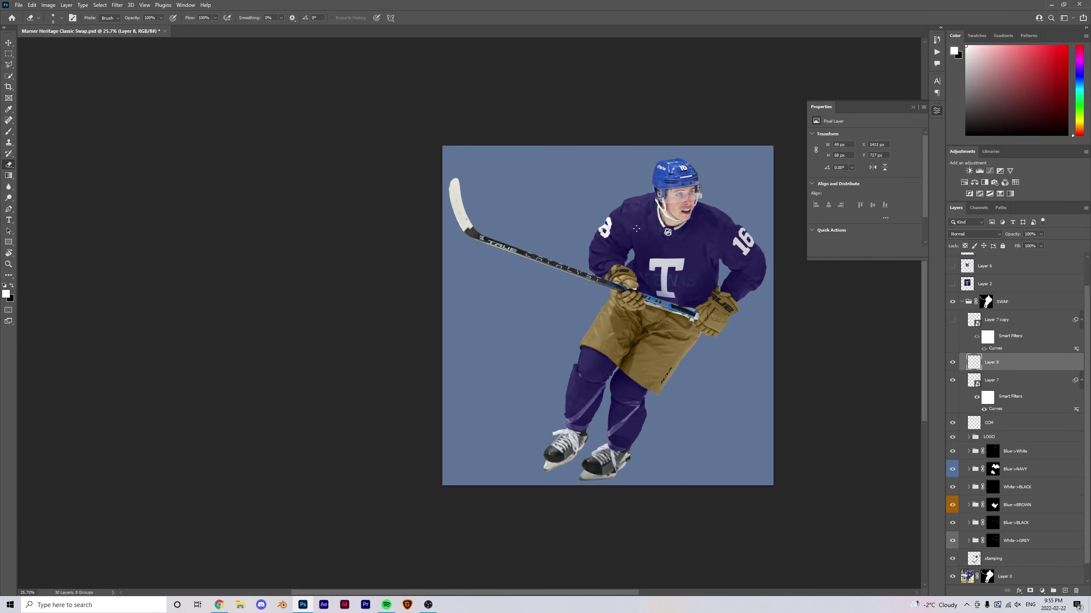
- Delete the hidden Layer 7 copy and group Layer 8 and Layer 7 as "numbers"
{"action": "left_click", "coordinate": [1003, 327]}
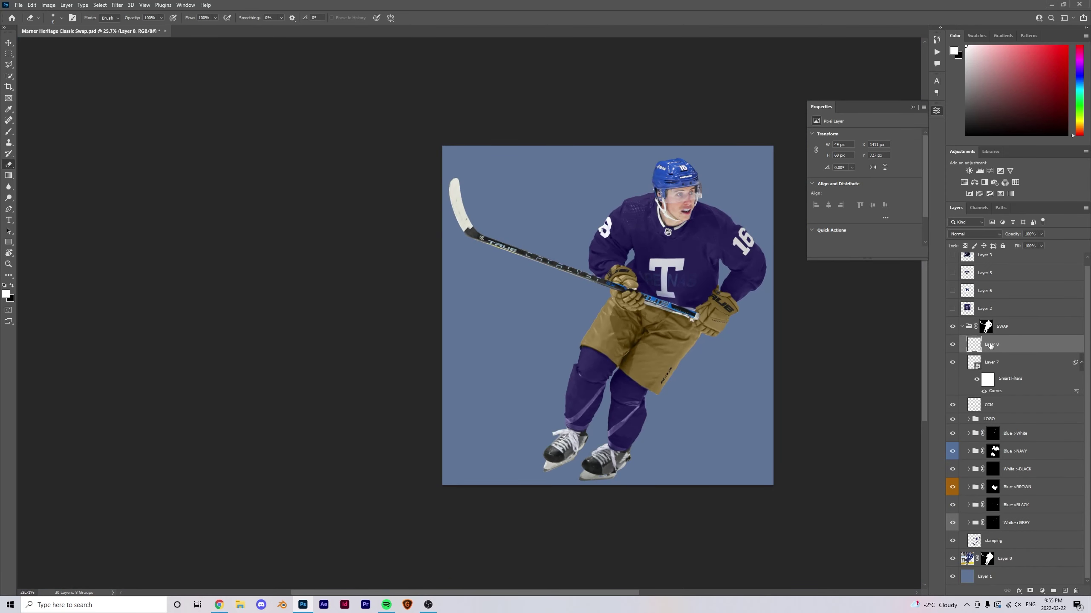
{"action": "scroll", "coordinate": [641, 200], "scroll_direction": "up", "scroll_amount": 3}
{"action": "scroll", "coordinate": [641, 200], "scroll_direction": "up", "scroll_amount": 2}
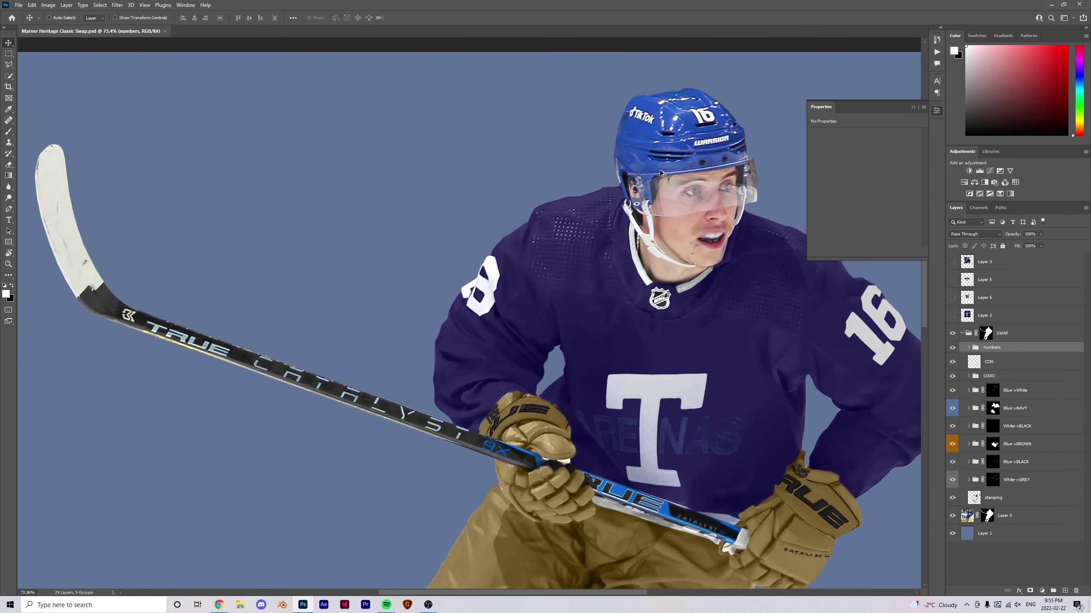
{"action": "scroll", "coordinate": [654, 178], "scroll_direction": "down", "scroll_amount": 2}
{"action": "scroll", "coordinate": [661, 155], "scroll_direction": "up", "scroll_amount": 2}
- Clone stamp over the TikTok logo on the helmet using the stamping layer
{"action": "left_click", "coordinate": [666, 134], "text": "ctrl"}
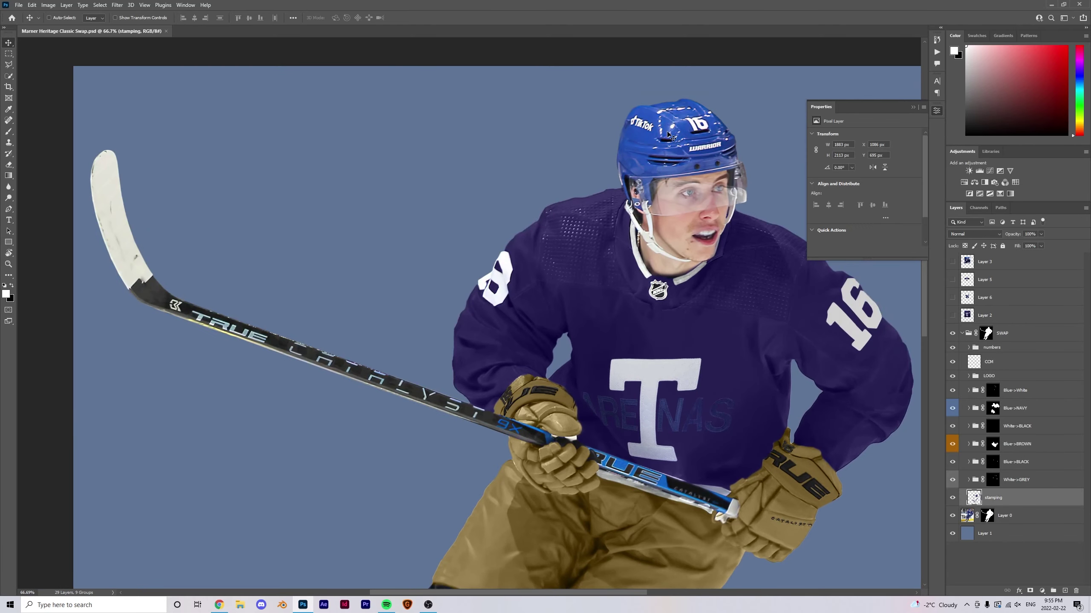
{"action": "scroll", "coordinate": [647, 130], "scroll_direction": "up", "scroll_amount": 2}
{"action": "key", "text": "s"}
{"action": "scroll", "coordinate": [646, 130], "scroll_direction": "up", "scroll_amount": 4}
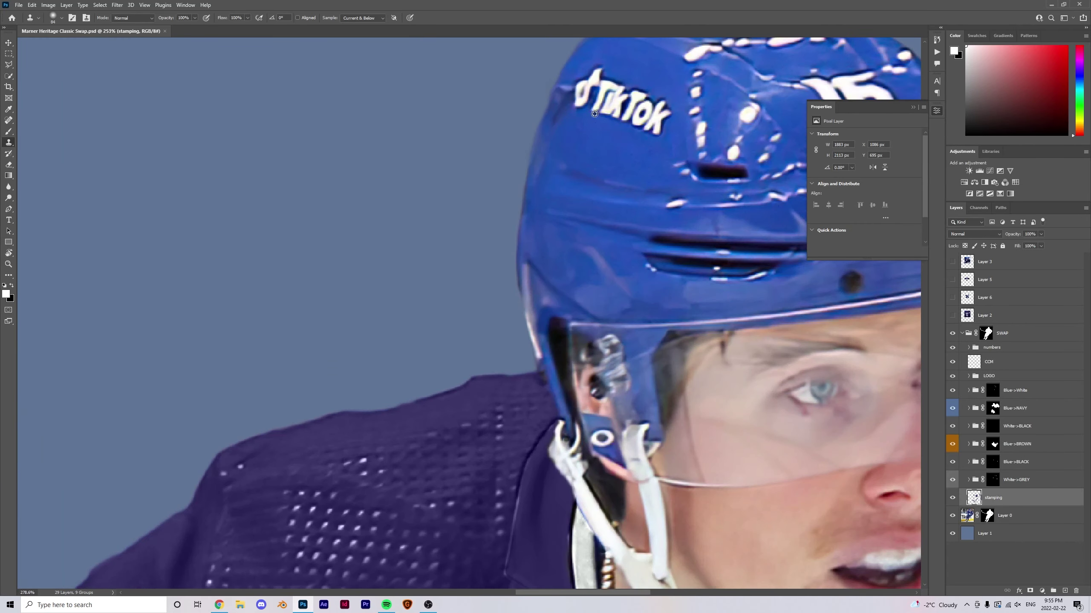
{"action": "scroll", "coordinate": [573, 115], "scroll_direction": "down", "scroll_amount": 4}
- Paint white over the helmet on the Blue->NAVY group's mask to recolor it navy
{"action": "left_click", "coordinate": [993, 408]}
{"action": "key", "text": "b"}
{"action": "mouse_move", "coordinate": [493, 112]}
{"action": "left_mouse_down"}
{"action": "mouse_move", "coordinate": [687, 94]}
{"action": "mouse_move", "coordinate": [558, 207]}
{"action": "left_mouse_up"}
{"action": "scroll", "coordinate": [510, 212], "scroll_direction": "up", "scroll_amount": 4}
{"action": "scroll", "coordinate": [510, 213], "scroll_direction": "down", "scroll_amount": 6}
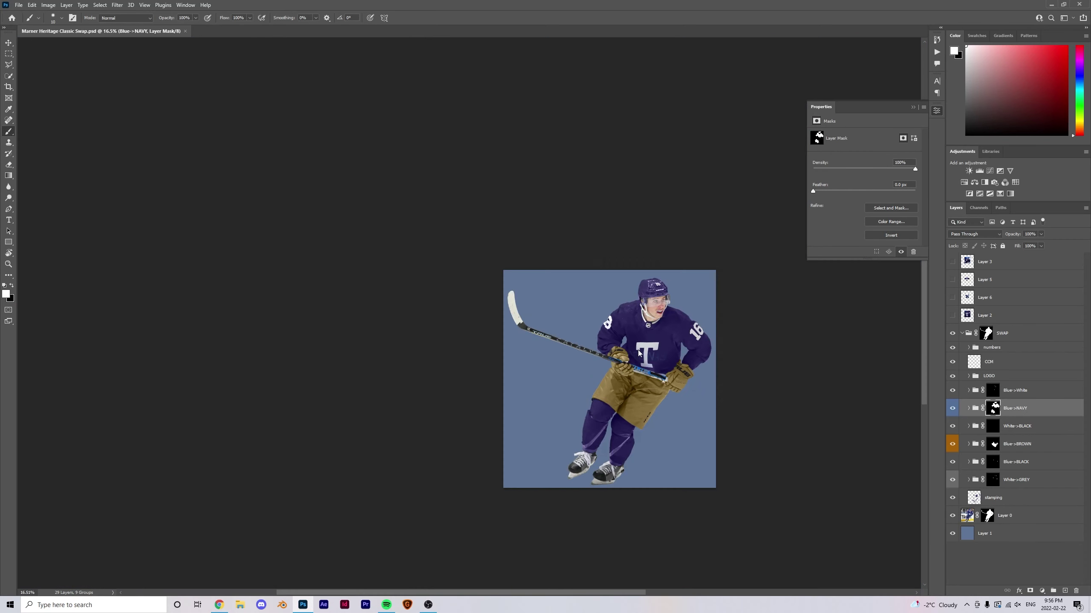
{"action": "scroll", "coordinate": [623, 350], "scroll_direction": "up", "scroll_amount": 2}
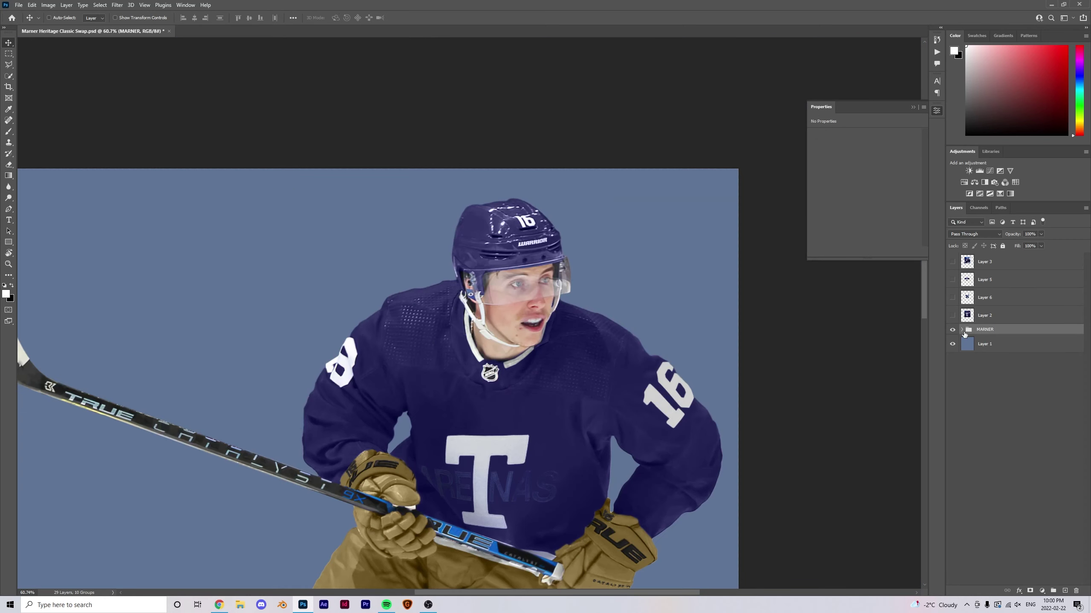
- Expand the player and SWAP groups, paint a serif base on the helmet's 1 on a new layer above Layer 0, and trim it with the eraser
{"action": "left_click", "coordinate": [962, 329]}
{"action": "scroll", "coordinate": [453, 321], "scroll_direction": "down", "scroll_amount": 5}
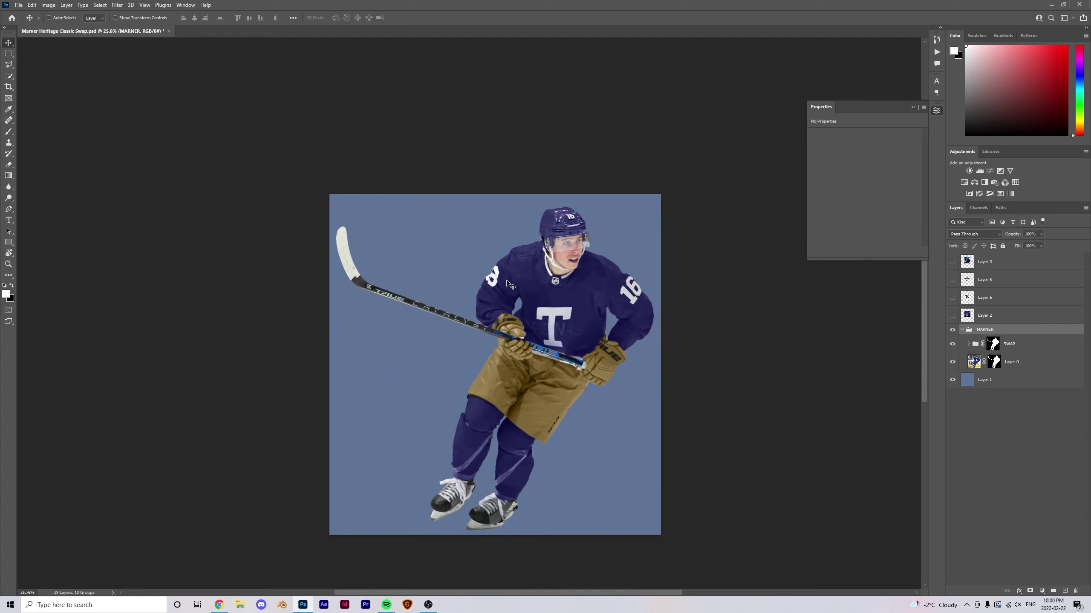
{"action": "scroll", "coordinate": [516, 254], "scroll_direction": "up", "scroll_amount": 2}
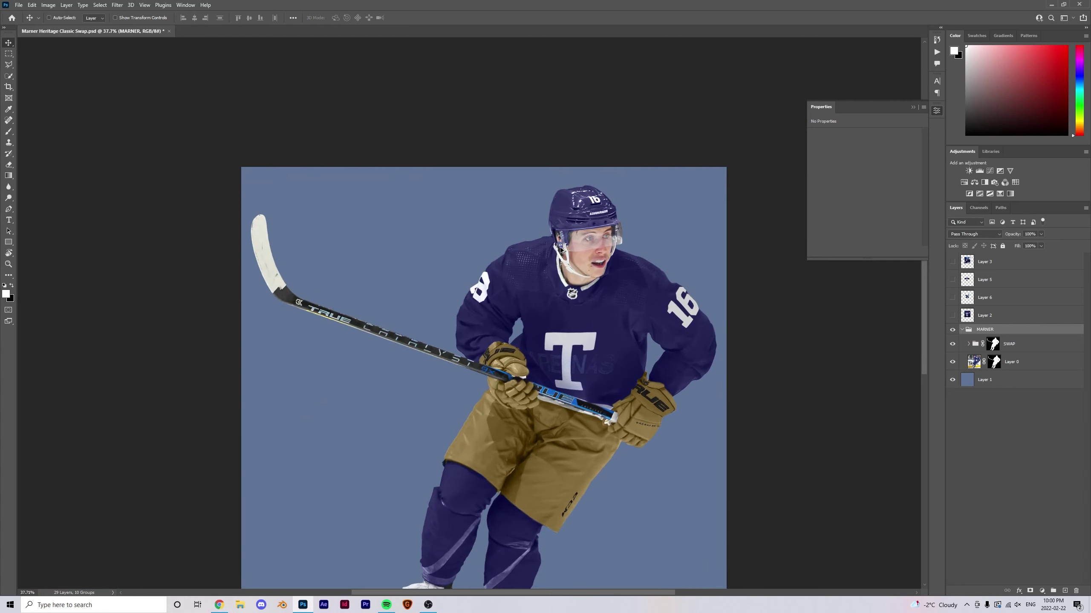
{"action": "scroll", "coordinate": [579, 245], "scroll_direction": "up", "scroll_amount": 5}
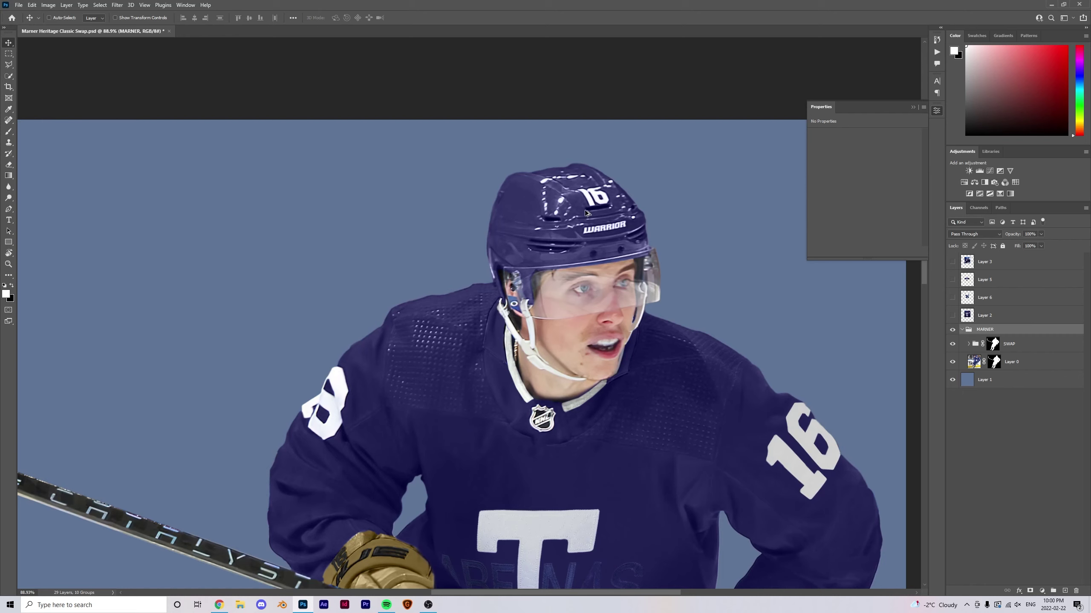
{"action": "left_click", "coordinate": [968, 344]}
{"action": "key", "text": "ctrl+shift+alt+n"}
{"action": "scroll", "coordinate": [592, 202], "scroll_direction": "up", "scroll_amount": 8}
{"action": "key", "text": "b"}
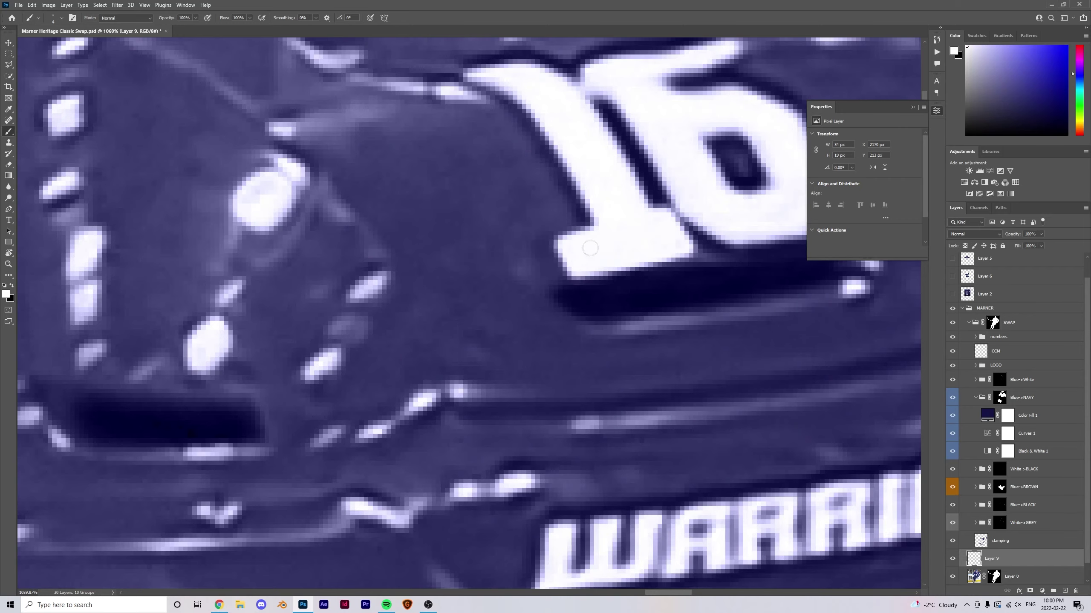
{"action": "key", "text": "x"}
{"action": "key", "text": "e"}
{"action": "left_click_drag", "start_coordinate": [590, 248], "coordinate": [562, 270]}
{"action": "scroll", "coordinate": [622, 241], "scroll_direction": "down", "scroll_amount": 10}
{"action": "scroll", "coordinate": [635, 344], "scroll_direction": "down", "scroll_amount": 2}
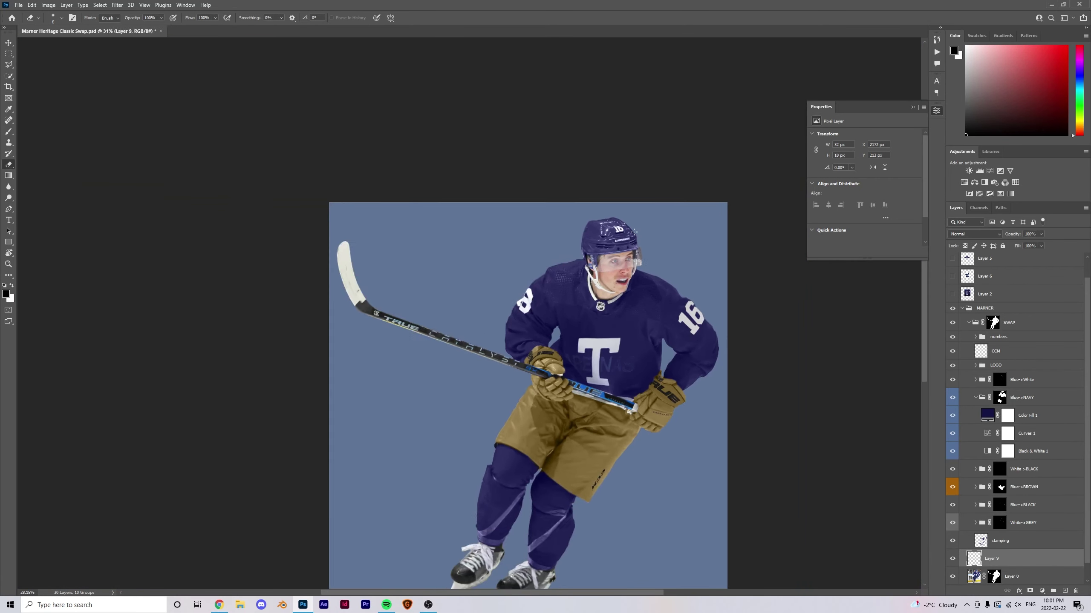
{"action": "scroll", "coordinate": [635, 344], "scroll_direction": "up", "scroll_amount": 4}
{"action": "key", "text": "v"}
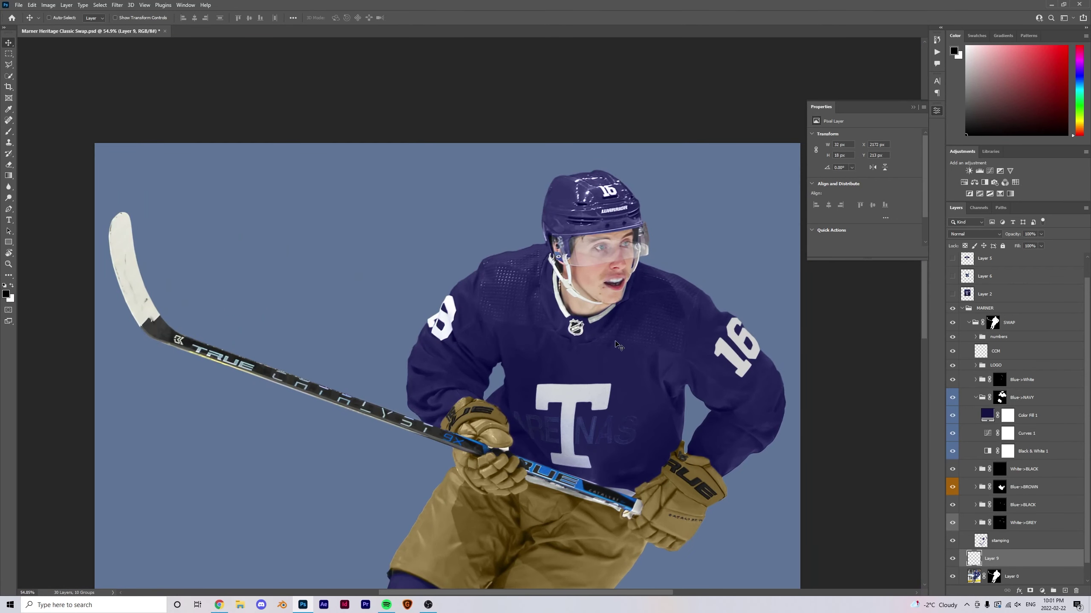
- Add a Multiply drop shadow to the Logo layer with a distance of 2 px and a size of 4 px
{"action": "scroll", "coordinate": [601, 330], "scroll_direction": "down", "scroll_amount": 3}
{"action": "scroll", "coordinate": [582, 315], "scroll_direction": "up", "scroll_amount": 4}
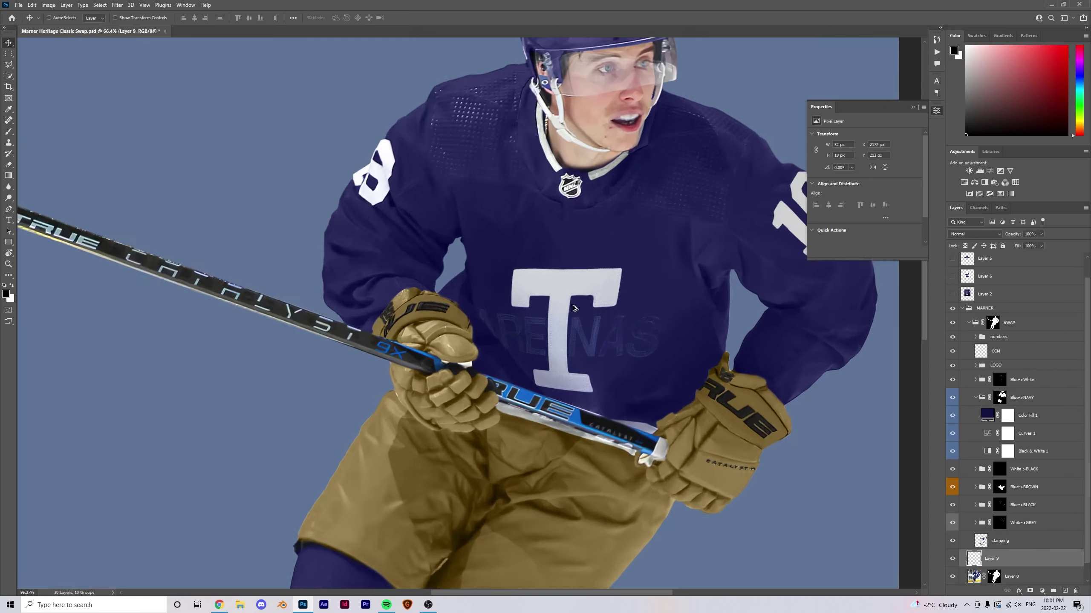
{"action": "left_click", "coordinate": [575, 275], "text": "ctrl"}
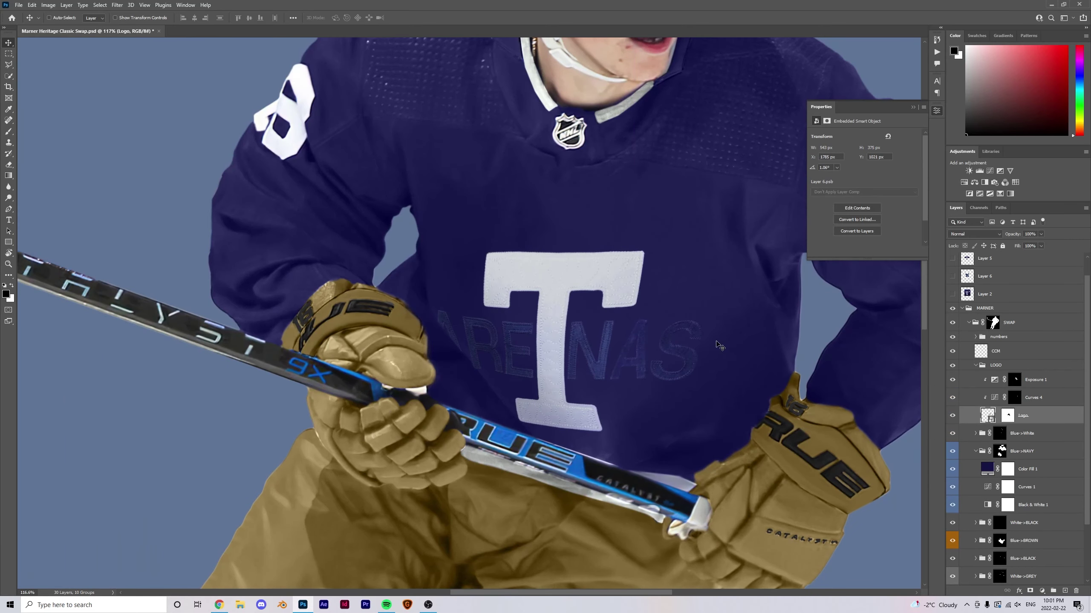
{"action": "double_click", "coordinate": [1058, 417]}
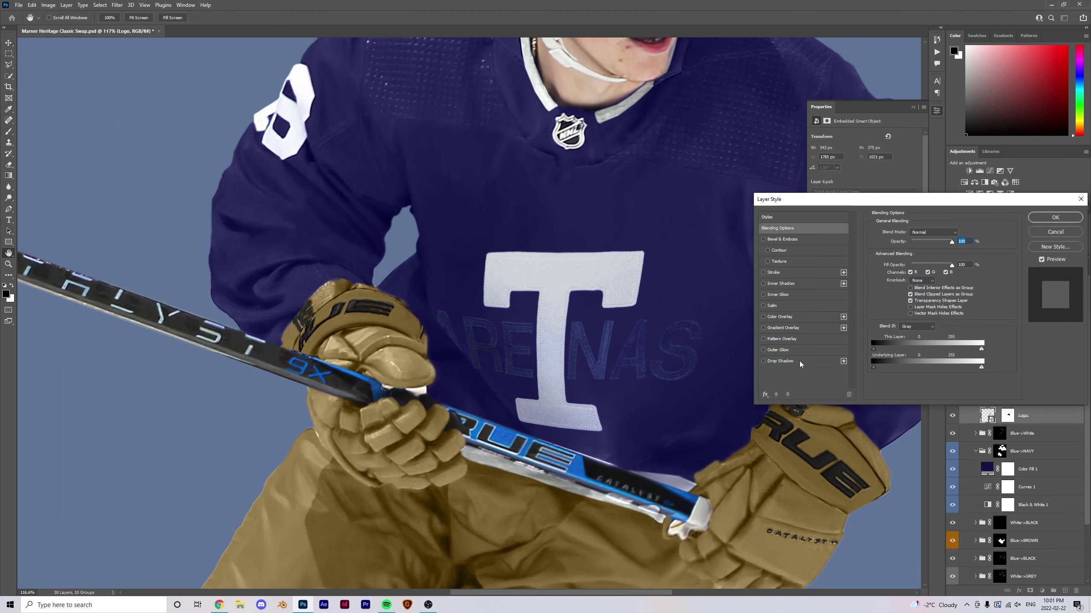
{"action": "left_click", "coordinate": [777, 361]}
{"action": "scroll", "coordinate": [622, 365], "scroll_direction": "up", "scroll_amount": 3}
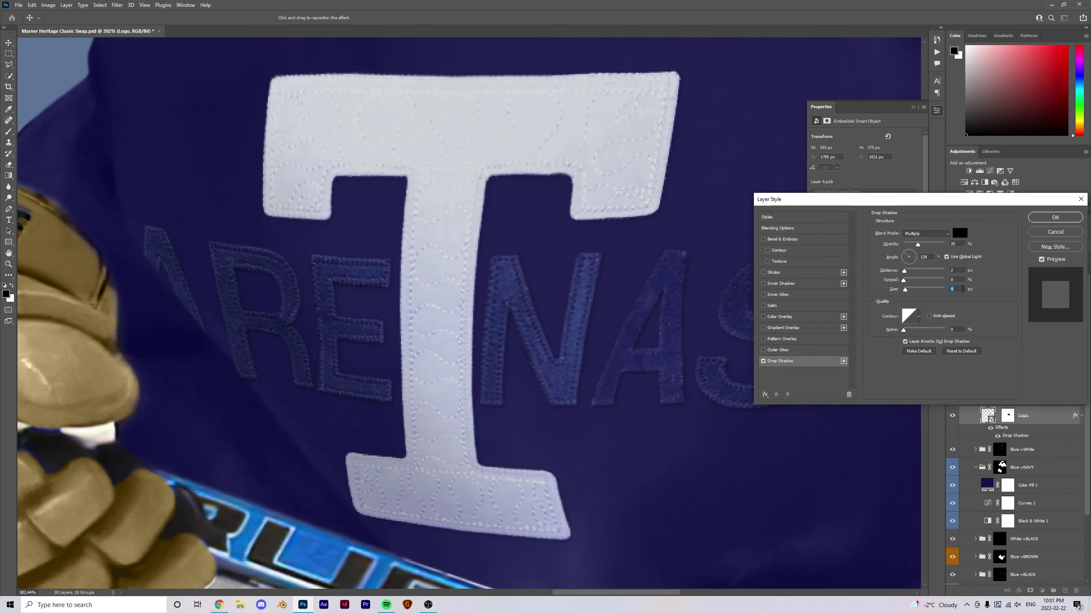
{"action": "key", "text": "Return"}
{"action": "key", "text": "ctrl+0"}
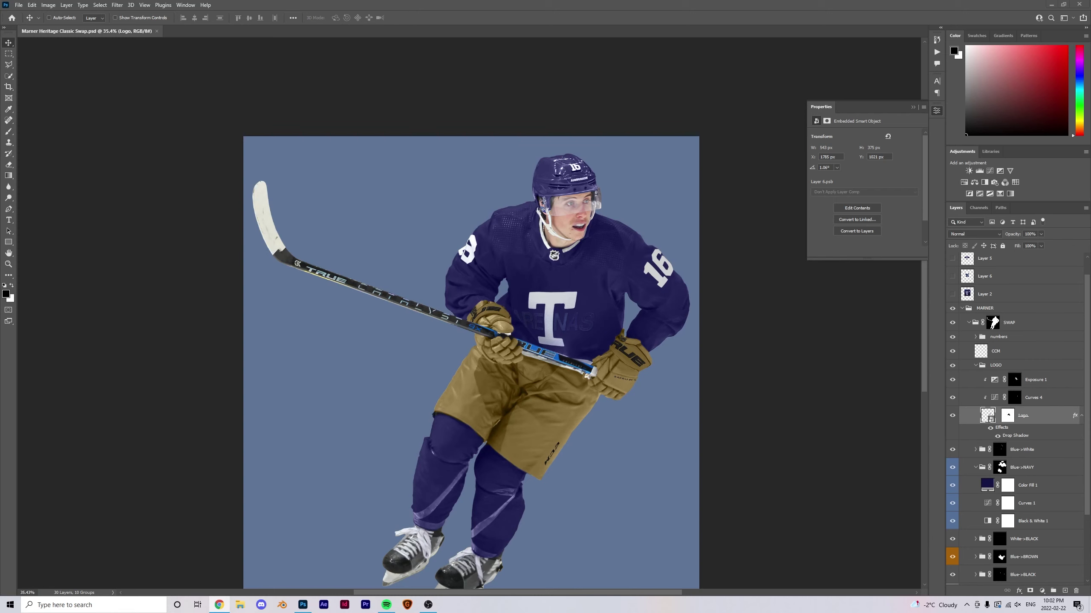
- Show only the original photo on Layer 0 and quick-select the white A on the chest
{"action": "scroll", "coordinate": [979, 532], "scroll_direction": "down", "scroll_amount": 3}
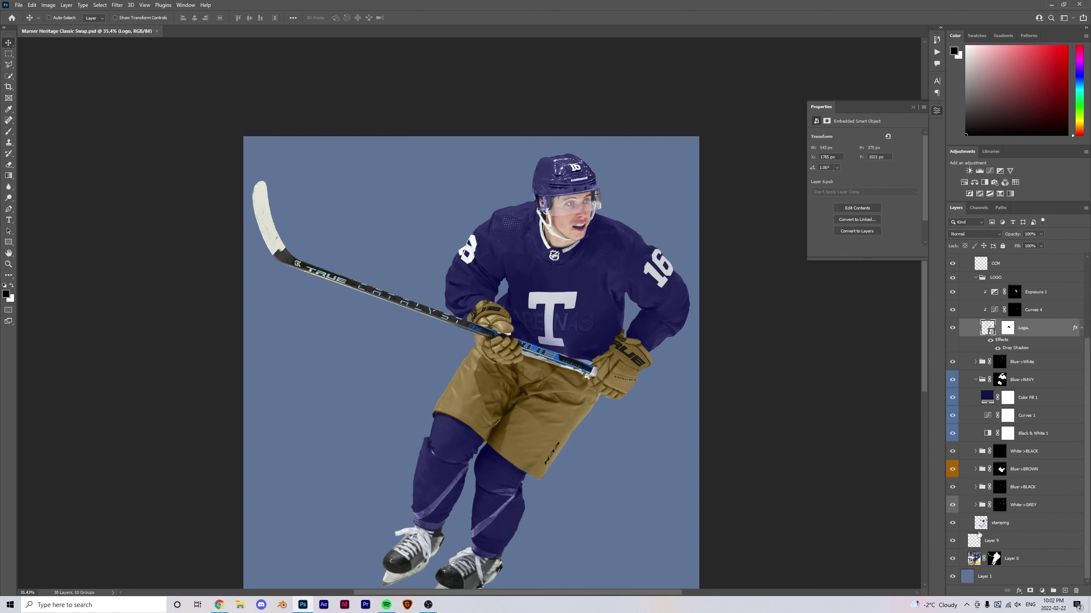
{"action": "left_click", "coordinate": [962, 560]}
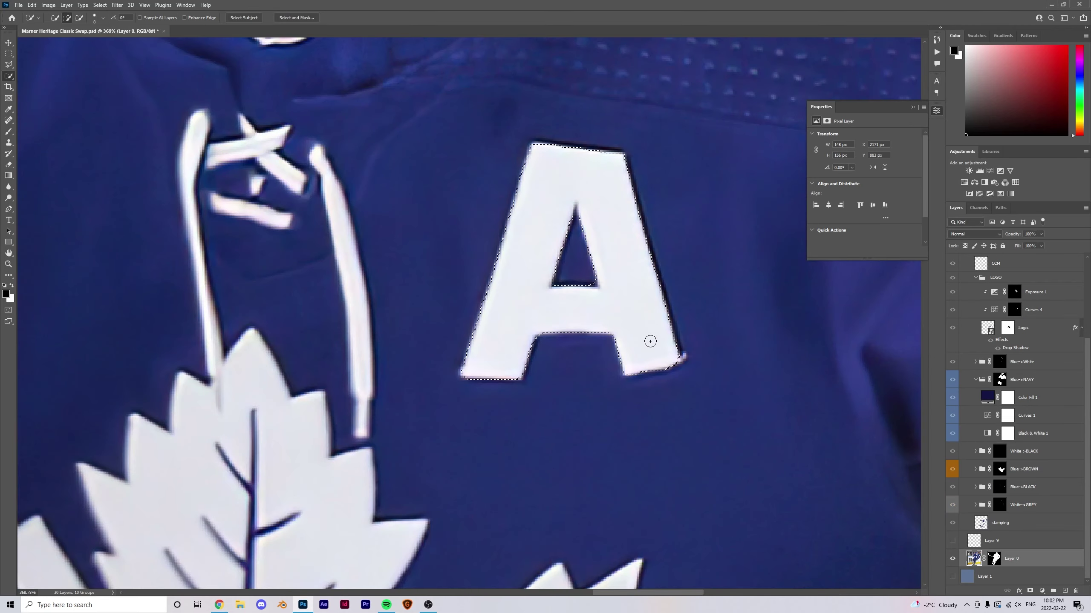
- Subtract the tip and lower corners of the A's inner triangle from the selection with the Polygonal Lasso
{"action": "scroll", "coordinate": [578, 234], "scroll_direction": "up", "scroll_amount": 2}
{"action": "scroll", "coordinate": [578, 234], "scroll_direction": "up", "scroll_amount": 2}
{"action": "left_click", "coordinate": [581, 246]}
{"action": "left_click", "coordinate": [595, 213]}
{"action": "left_click", "coordinate": [578, 146]}
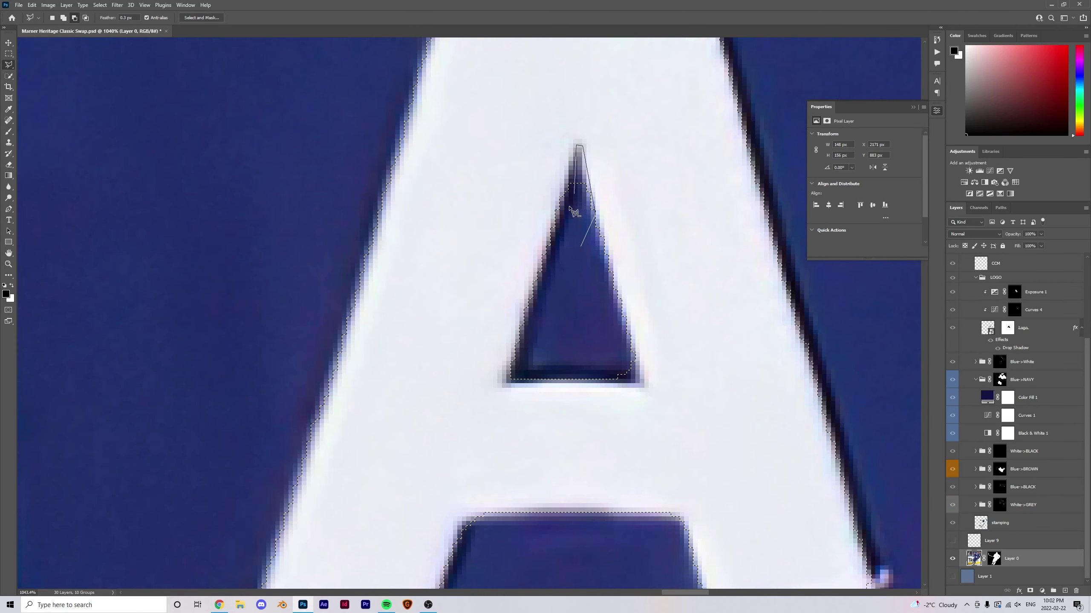
{"action": "double_click", "coordinate": [564, 219]}
{"action": "left_click", "coordinate": [588, 342], "text": "alt"}
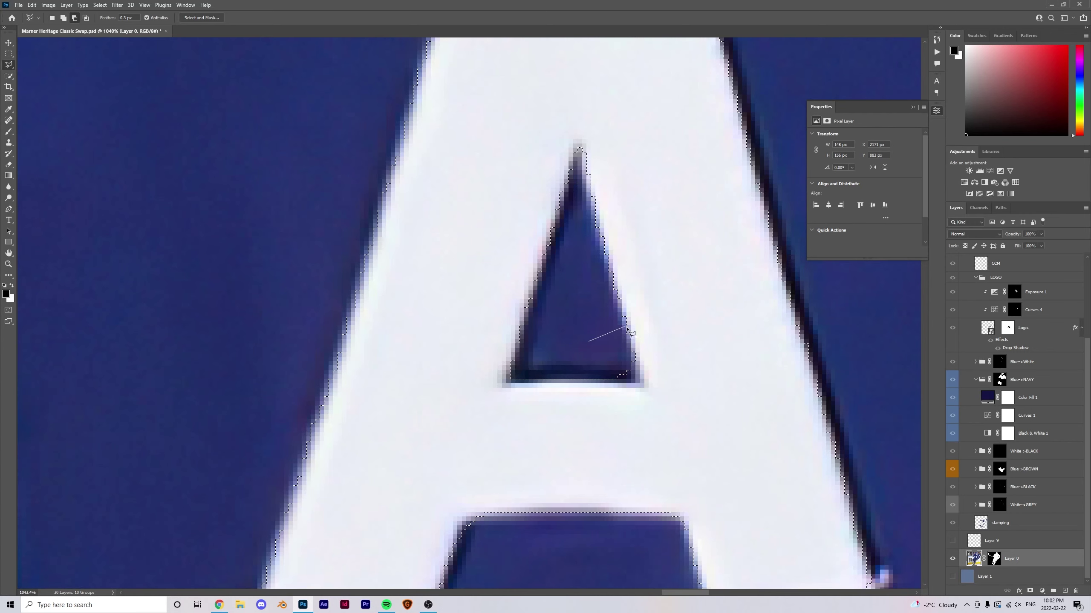
{"action": "left_click", "coordinate": [642, 386]}
{"action": "left_click", "coordinate": [511, 381]}
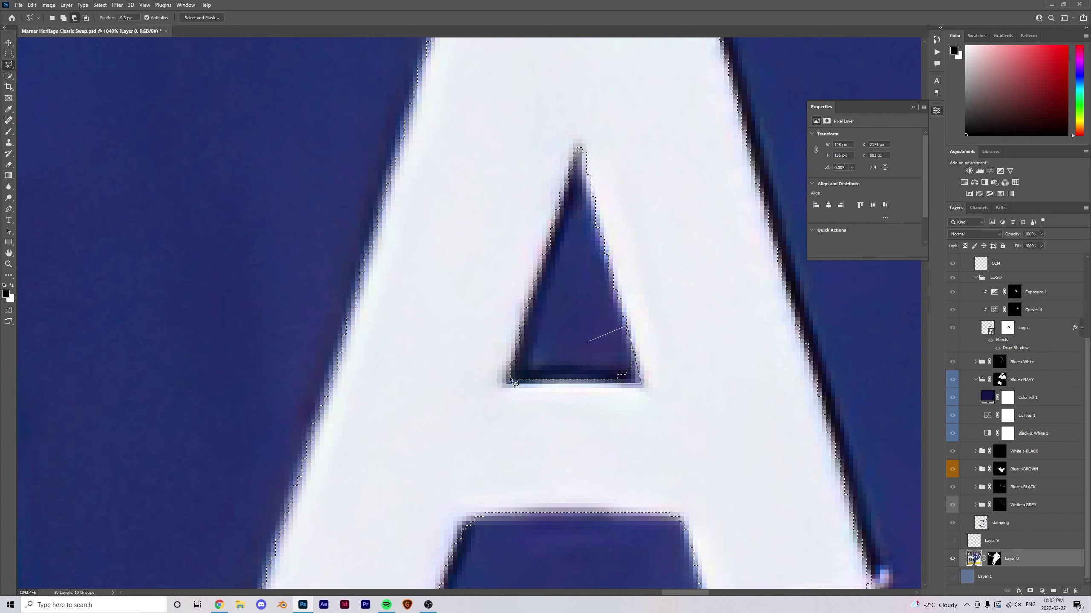
{"action": "left_click", "coordinate": [589, 342]}
{"action": "scroll", "coordinate": [532, 335], "scroll_direction": "down", "scroll_amount": 5}
{"action": "scroll", "coordinate": [542, 384], "scroll_direction": "up", "scroll_amount": 2}
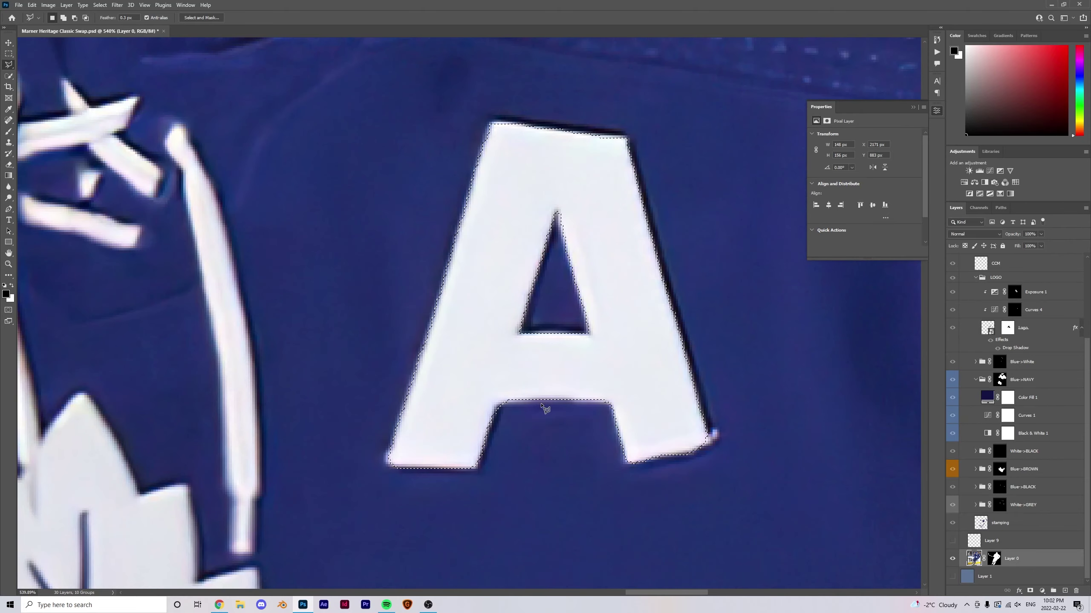
- Copy the selected white A onto a new layer above the LOGO group and free-transform it on the chest
{"action": "key", "text": "q"}
{"action": "key", "text": "q"}
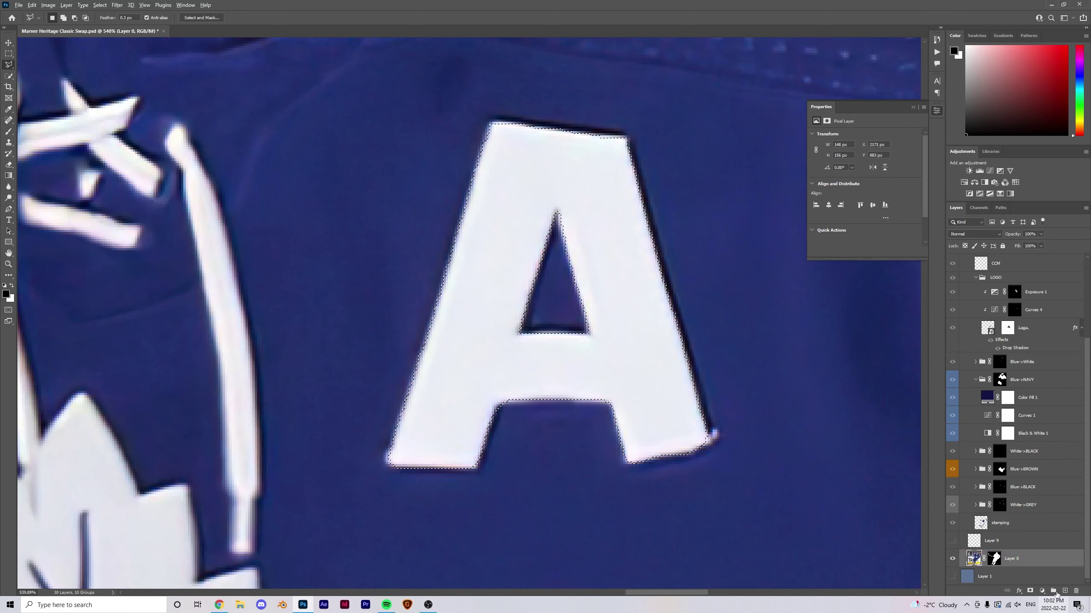
{"action": "key", "text": "ctrl+j"}
{"action": "key", "text": "ctrl+t"}
{"action": "scroll", "coordinate": [675, 323], "scroll_direction": "down", "scroll_amount": 6}
{"action": "scroll", "coordinate": [675, 323], "scroll_direction": "up", "scroll_amount": 1}
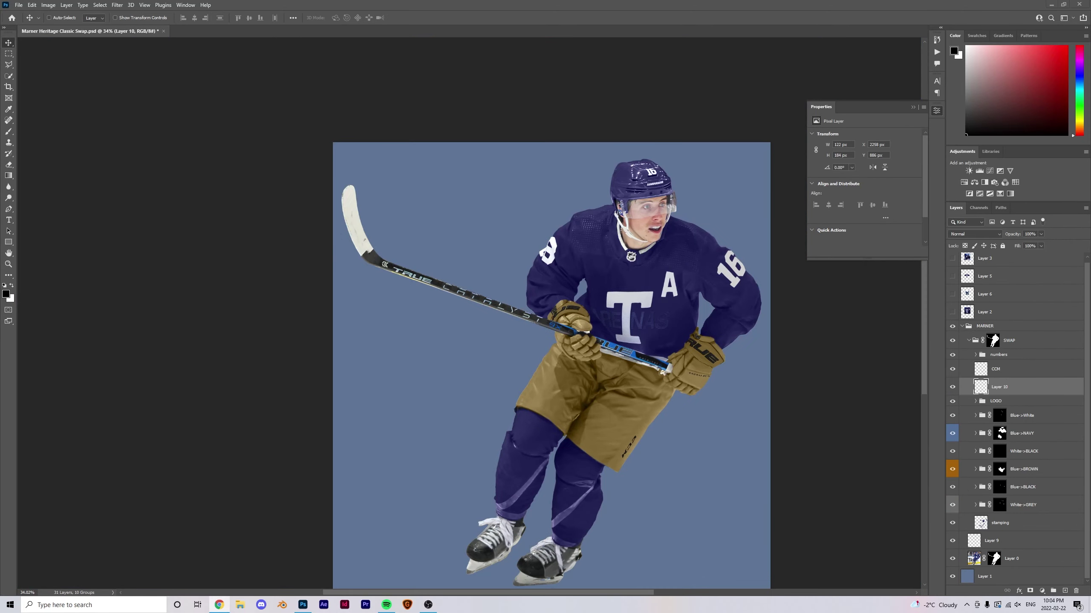
- Place the brown wood texture in the document and raise its layer above the MARNER group
{"action": "left_click_drag", "start_coordinate": [234, 595], "coordinate": [606, 292]}
{"action": "key", "text": "Return"}
{"action": "key", "text": "ctrl+bracketright"}
{"action": "key", "text": "ctrl+bracketright"}
{"action": "key", "text": "ctrl+bracketright"}
{"action": "key", "text": "ctrl+bracketright"}
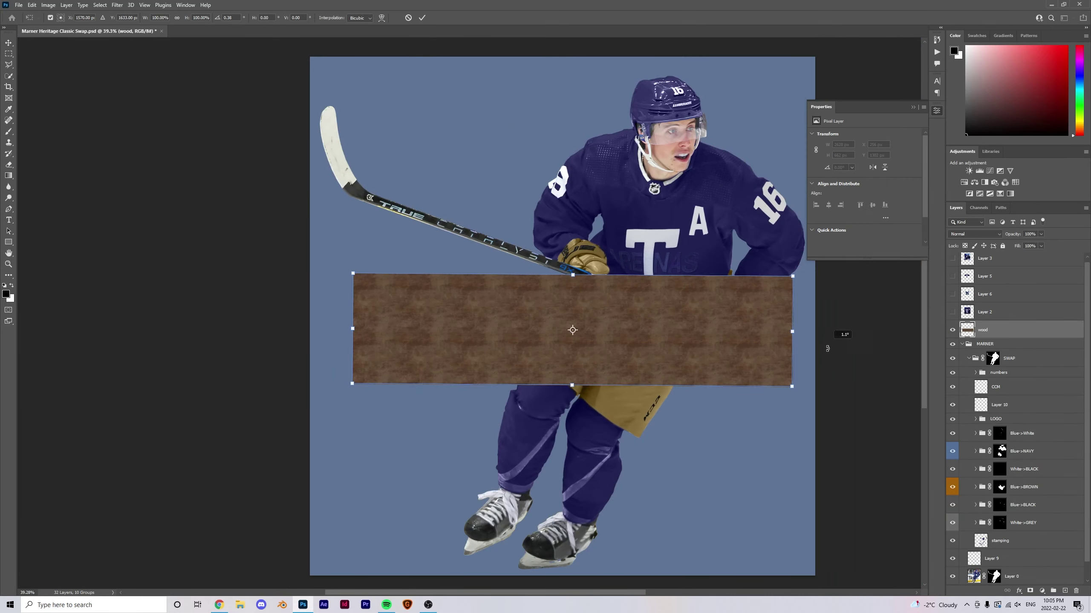
- Rotate the wood texture along the stick's shaft and paint its layer mask to clear the glove's fingers
{"action": "left_click_drag", "start_coordinate": [839, 331], "coordinate": [702, 287]}
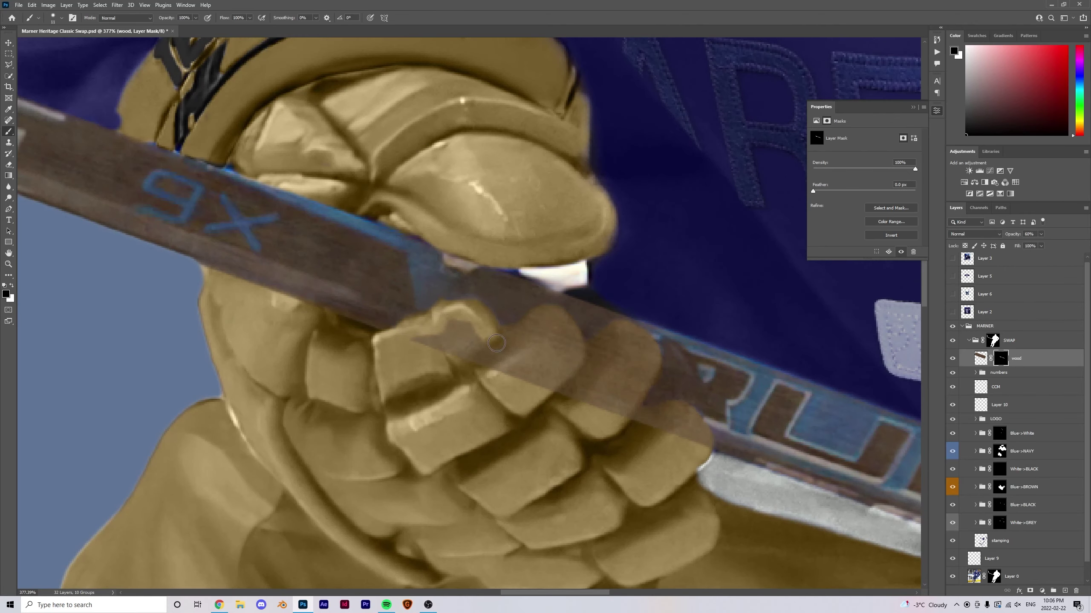
{"action": "mouse_move", "coordinate": [497, 343]}
{"action": "left_mouse_down"}
{"action": "mouse_move", "coordinate": [619, 398]}
{"action": "mouse_move", "coordinate": [608, 324]}
{"action": "left_mouse_up"}
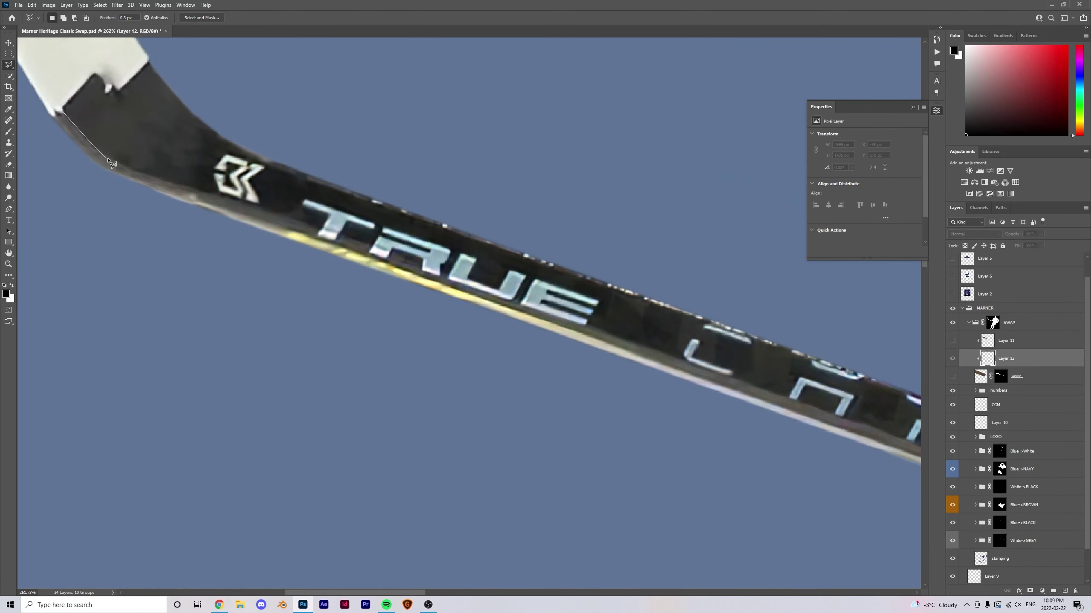
- Outline the lower edge of the stick from the blade to the far glove with the Polygonal Lasso on Layer 12
{"action": "left_click", "coordinate": [138, 171]}
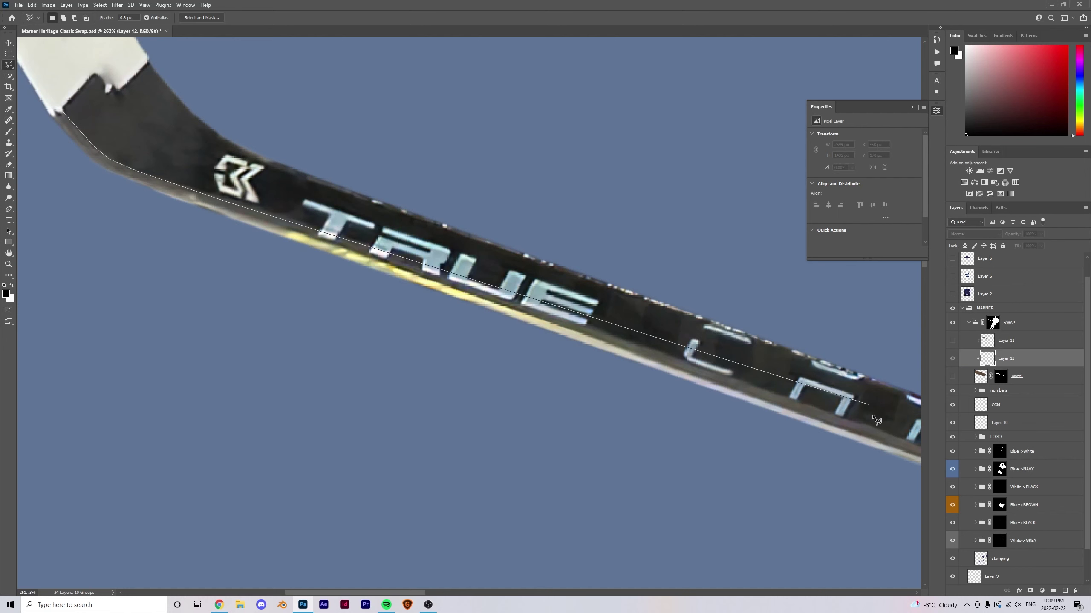
{"action": "scroll", "coordinate": [608, 389], "scroll_direction": "right", "scroll_amount": 10}
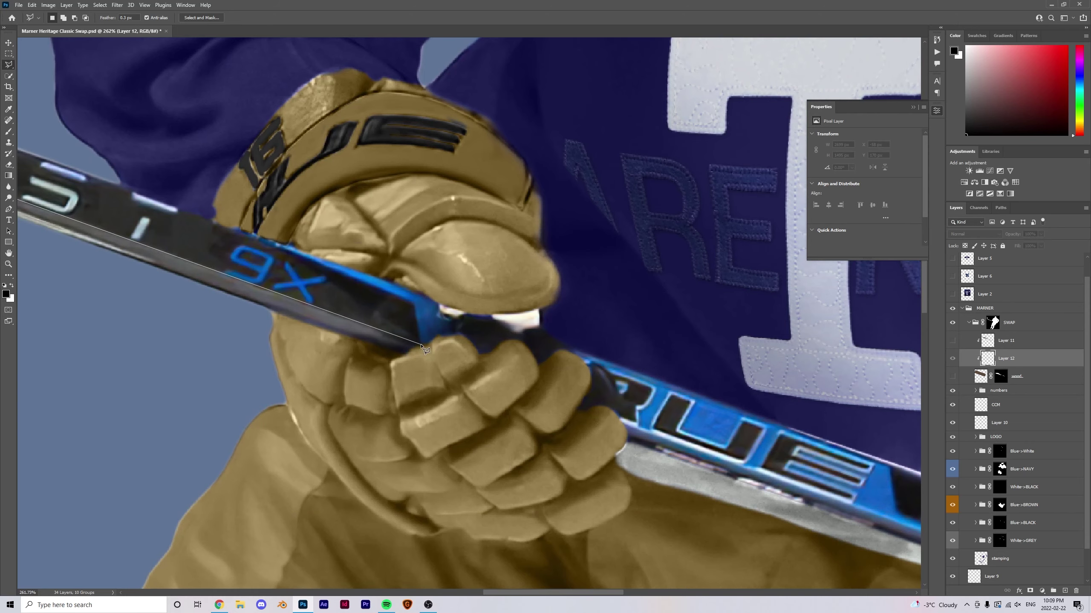
{"action": "scroll", "coordinate": [519, 402], "scroll_direction": "down", "scroll_amount": 5}
{"action": "scroll", "coordinate": [518, 401], "scroll_direction": "right", "scroll_amount": 15}
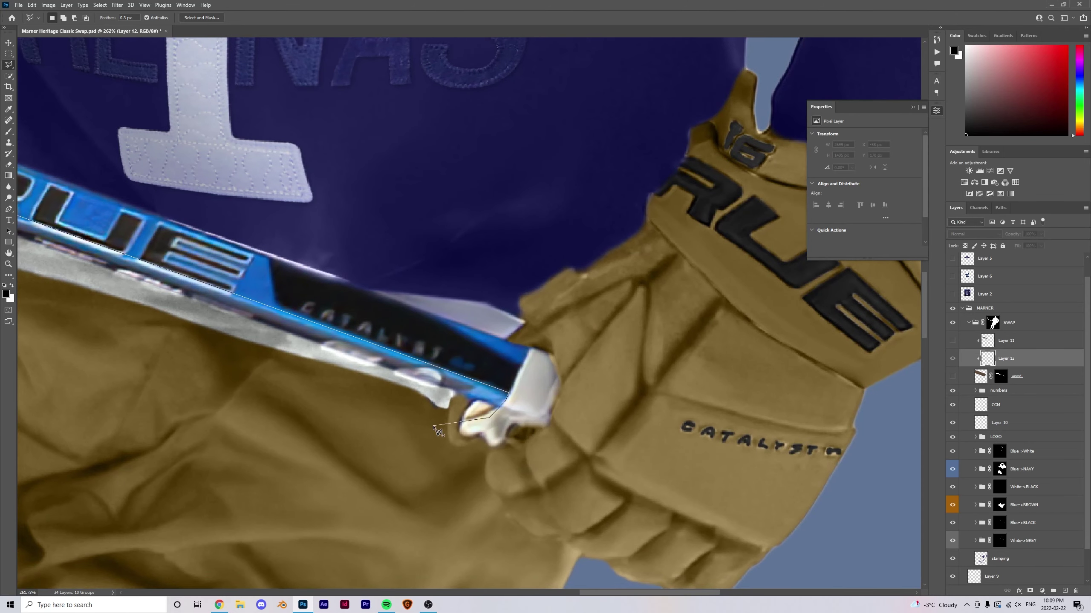
{"action": "scroll", "coordinate": [498, 414], "scroll_direction": "down", "scroll_amount": 8}
{"action": "left_click", "coordinate": [146, 256]}
{"action": "left_click", "coordinate": [167, 203]}
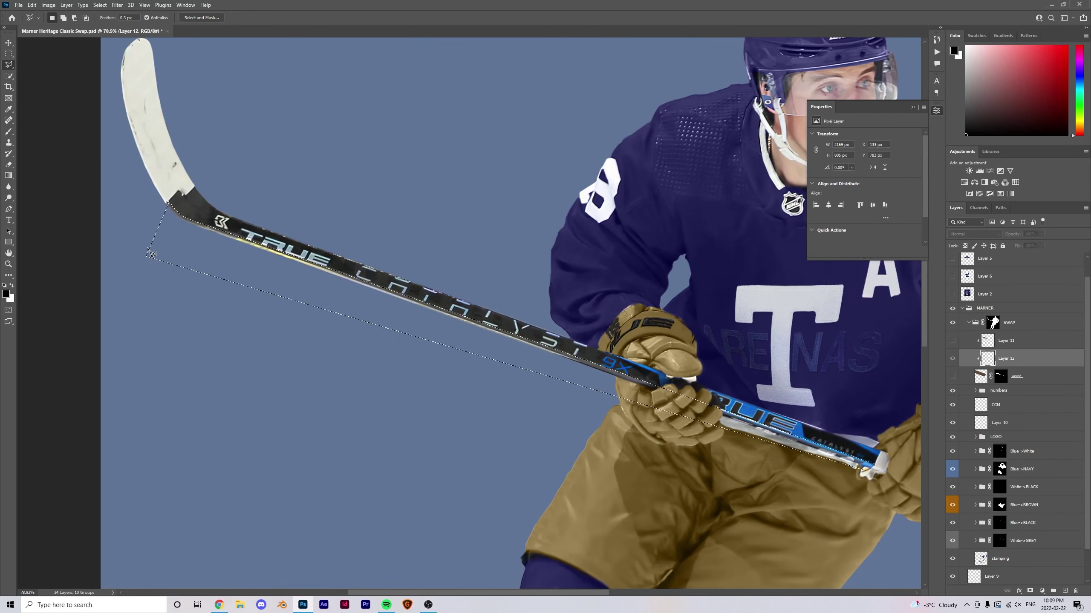
- Show the wood layer again, fill the selected lower edge with white on Layer 12 and deselect
{"action": "left_click", "coordinate": [952, 376]}
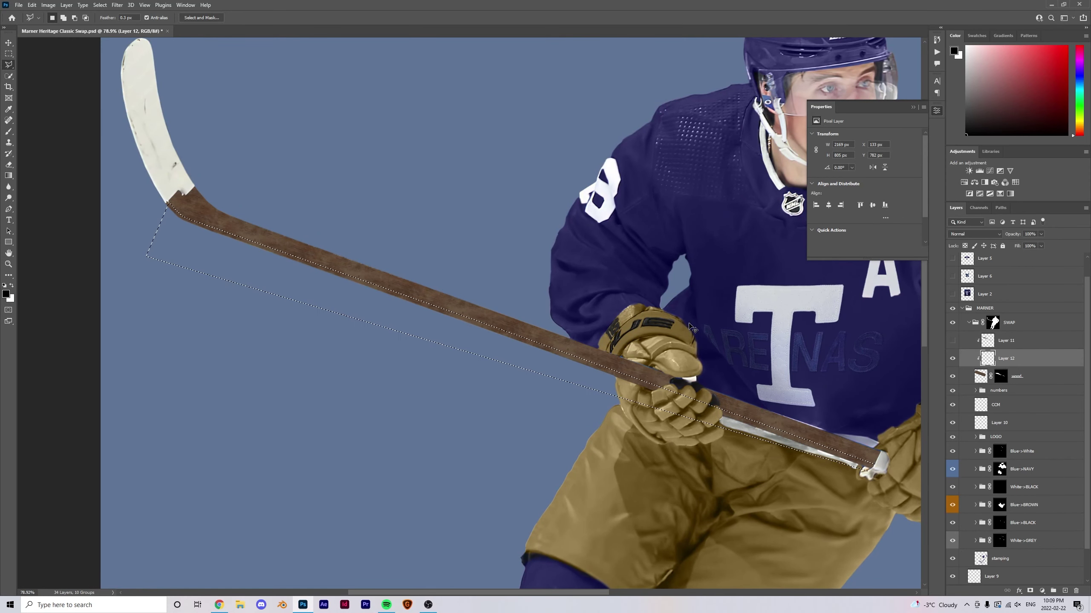
{"action": "key", "text": "ctrl+BackSpace"}
{"action": "key", "text": "ctrl+d"}
{"action": "key", "text": "v"}
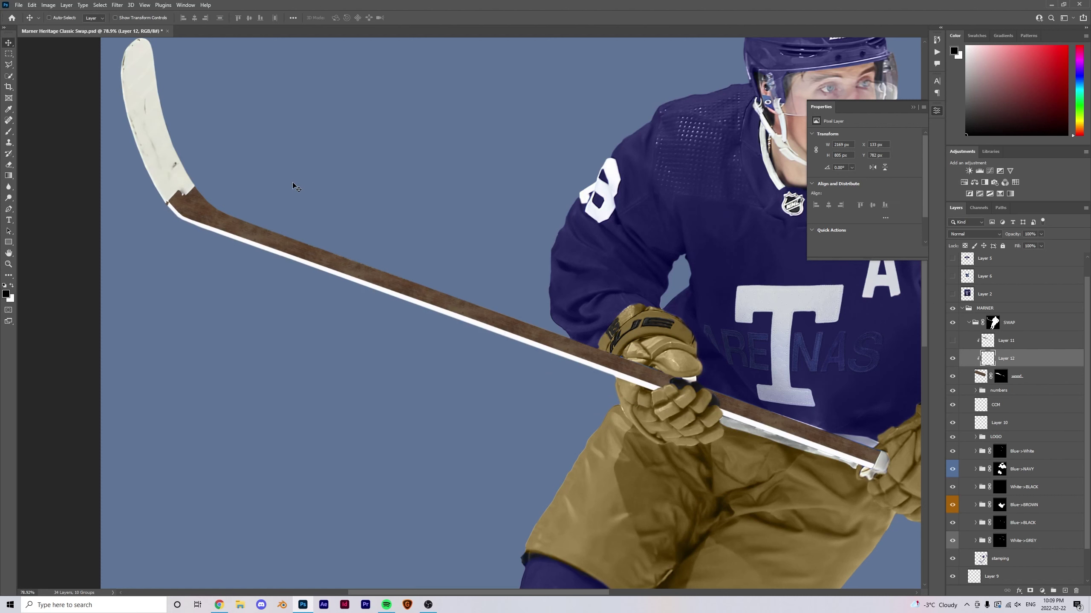
- Soften the white strip with a 4.0 px Gaussian Blur and set Layer 12's blend mode to Overlay
{"action": "left_click", "coordinate": [116, 4]}
{"action": "mouse_move", "coordinate": [165, 114]}
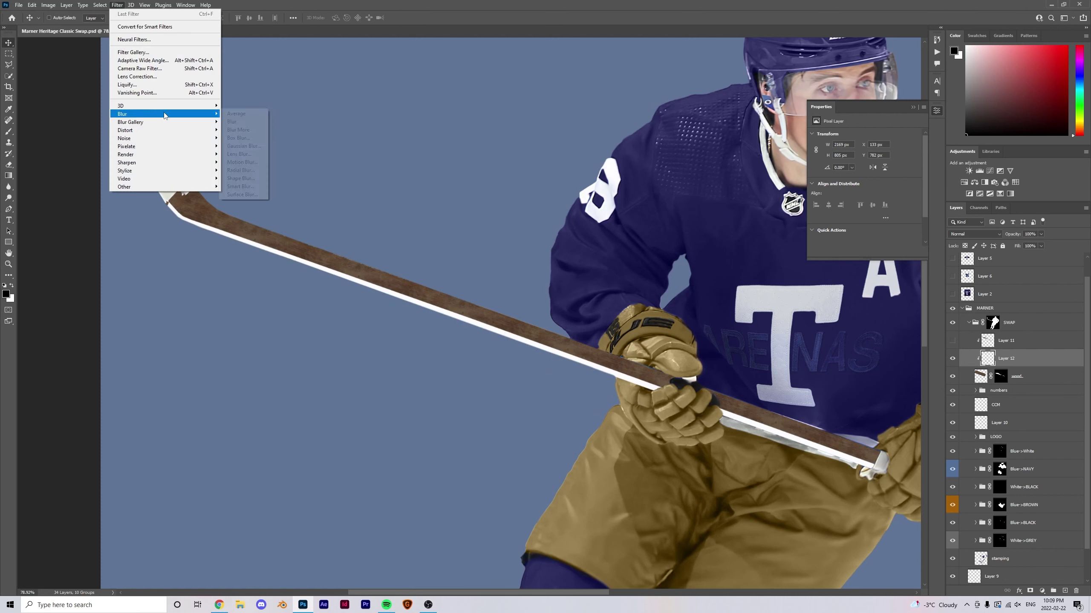
{"action": "left_click", "coordinate": [243, 146]}
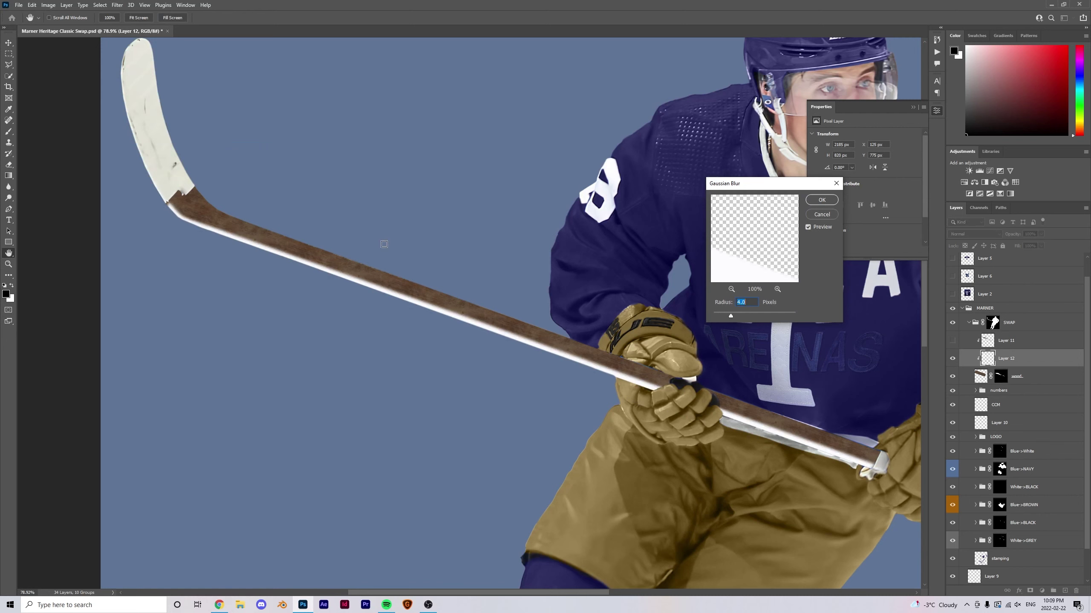
{"action": "key", "text": "Return"}
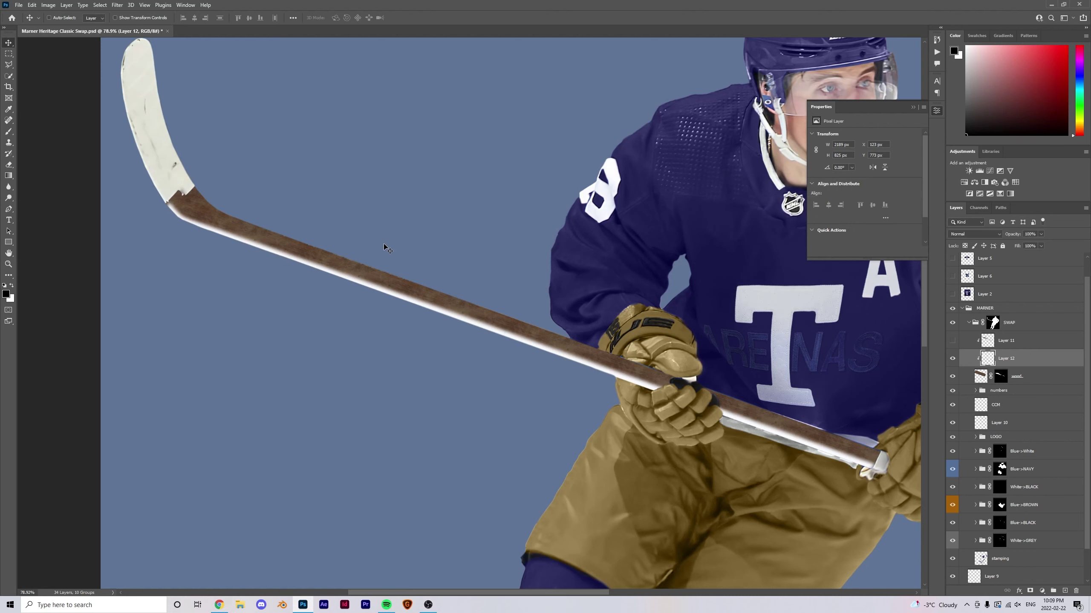
{"action": "left_click", "coordinate": [975, 238]}
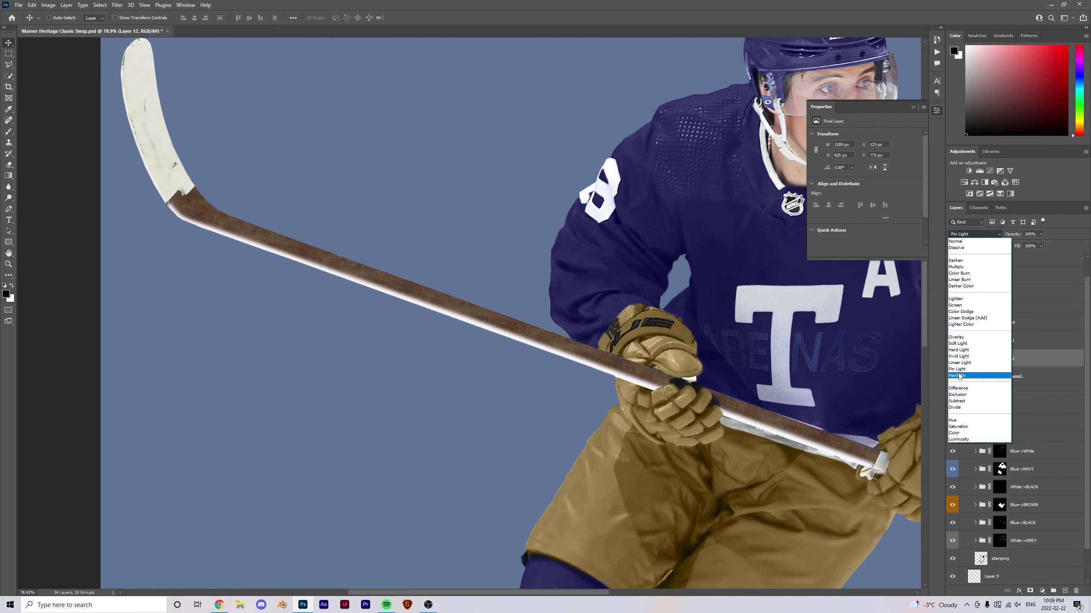
{"action": "left_click", "coordinate": [956, 339]}
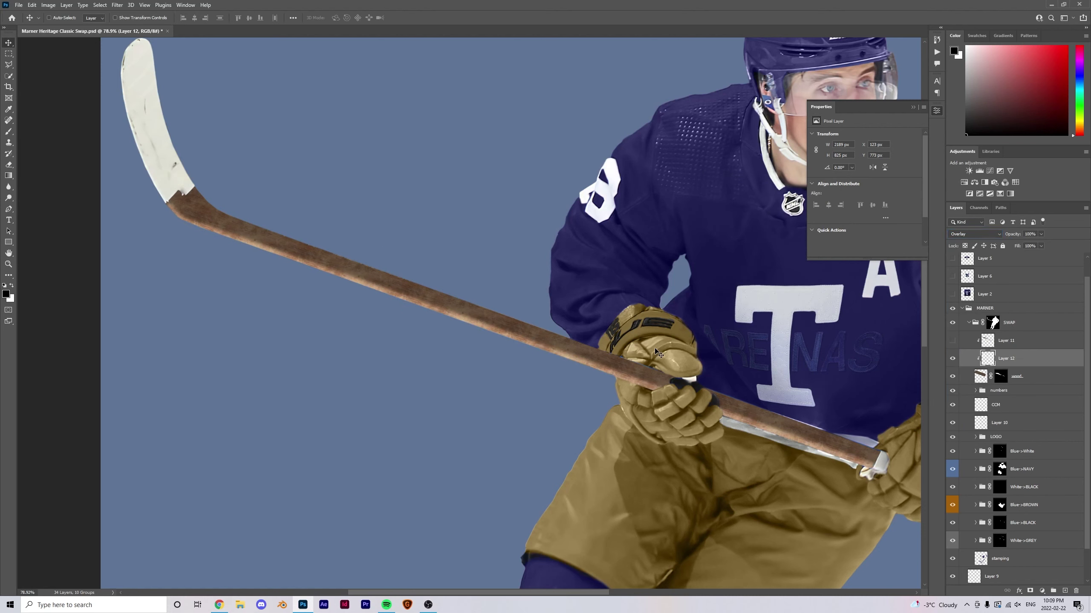
- Brush white onto Layer 12 at the shaft's lower corner beside the white blade tape to extend the highlight
{"action": "scroll", "coordinate": [343, 334], "scroll_direction": "down", "scroll_amount": 6}
{"action": "scroll", "coordinate": [346, 334], "scroll_direction": "up", "scroll_amount": 10}
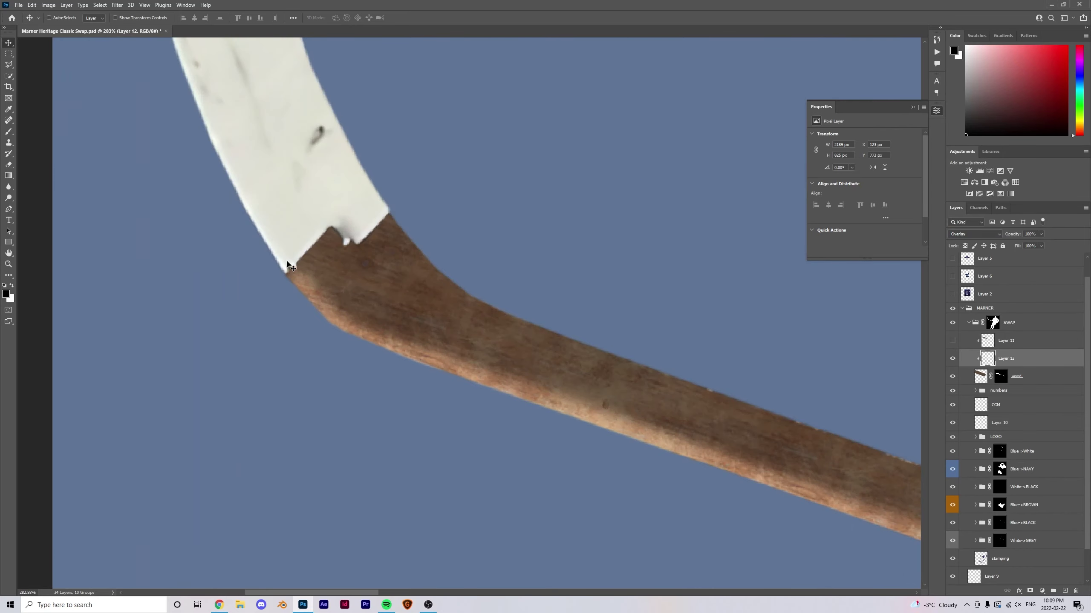
{"action": "key", "text": "b"}
{"action": "key", "text": "x"}
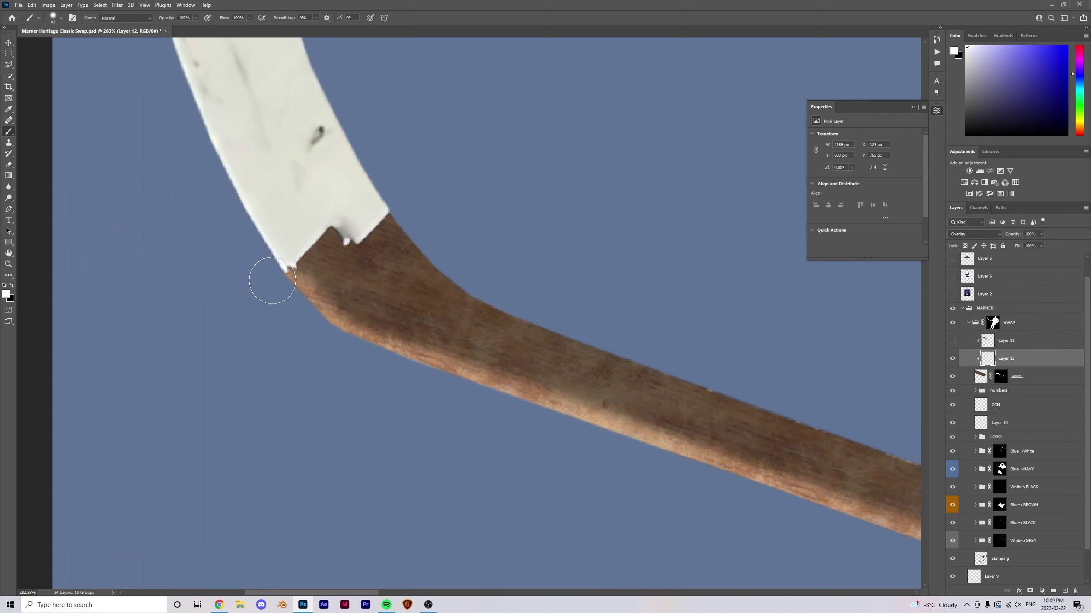
{"action": "scroll", "coordinate": [273, 282], "scroll_direction": "down", "scroll_amount": 6}
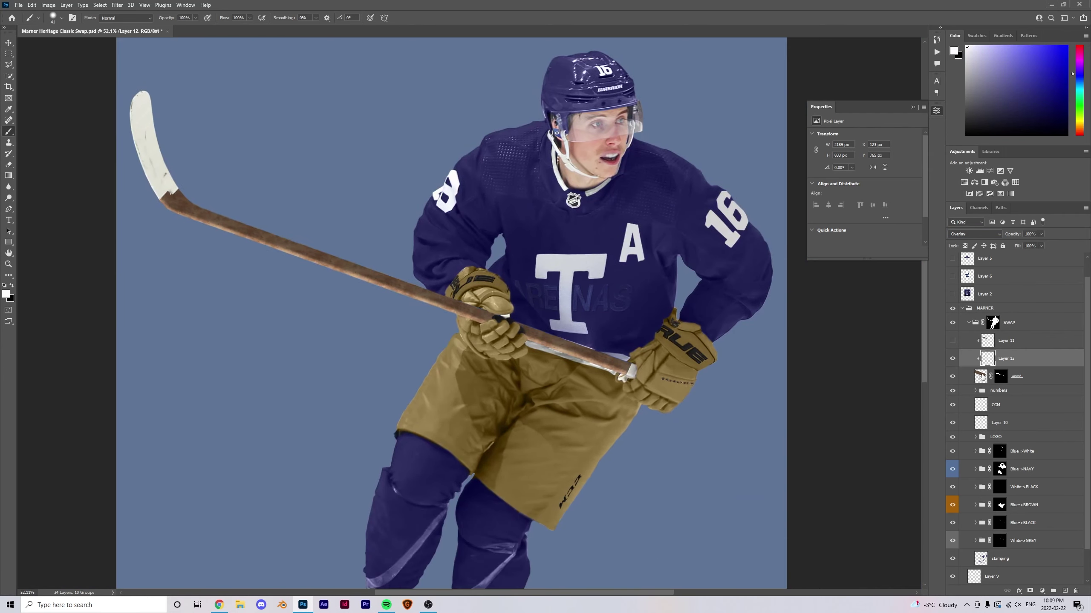
- Hide the wood layer and outline the upper edge of the stick's shaft with the Polygonal Lasso
{"action": "left_click_drag", "start_coordinate": [952, 376], "coordinate": [952, 358]}
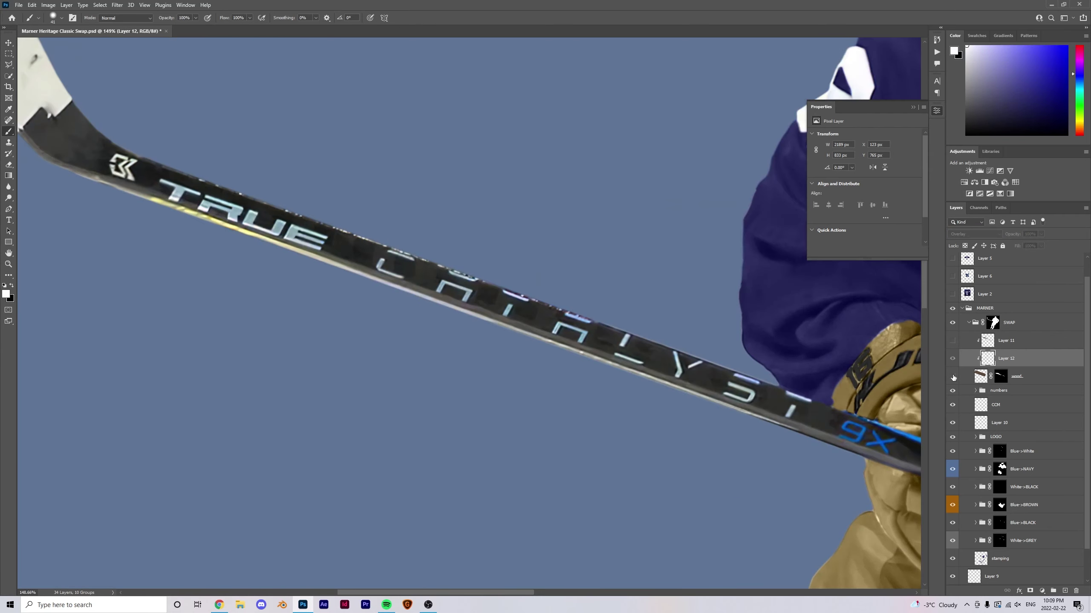
{"action": "key", "text": "l"}
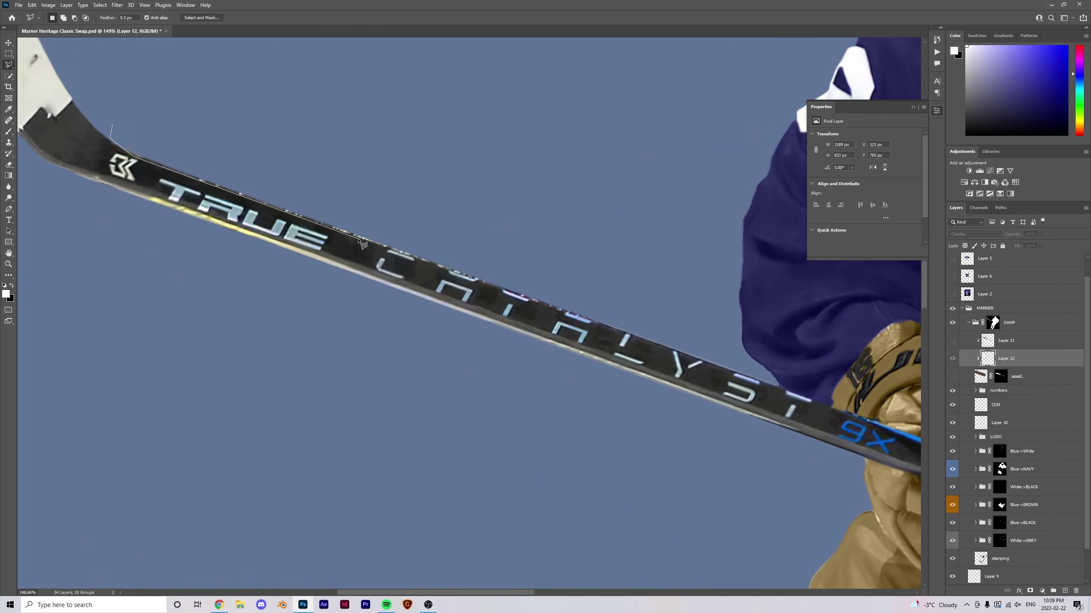
{"action": "left_click", "coordinate": [698, 439]}
{"action": "left_click", "coordinate": [627, 363]}
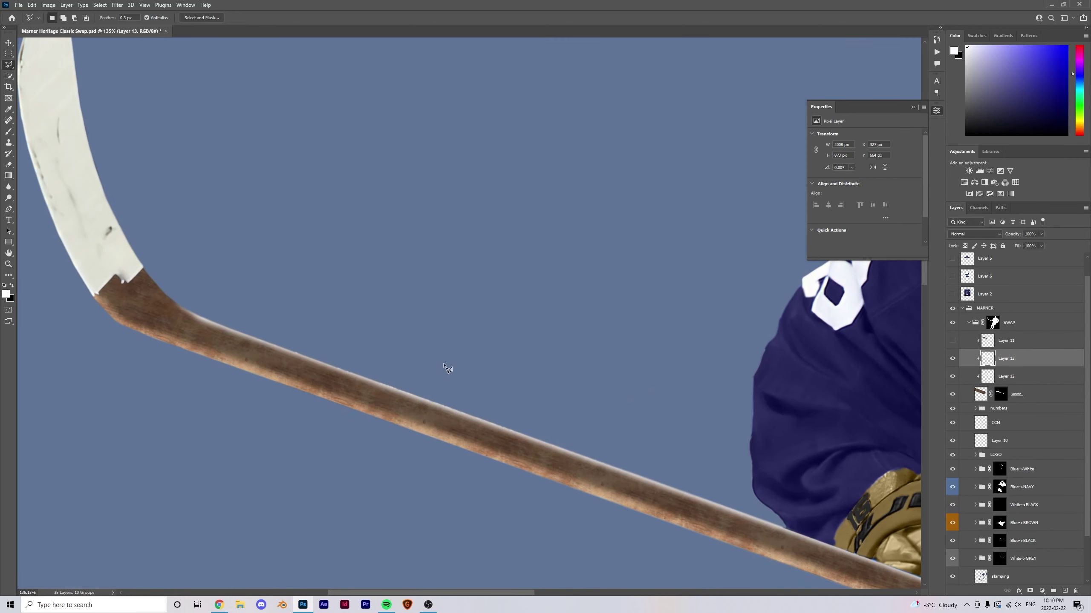
- Hide the white highlight layers and duplicate the desaturated stick layer, Layer 11 copy, directly below itself
{"action": "left_click", "coordinate": [953, 377]}
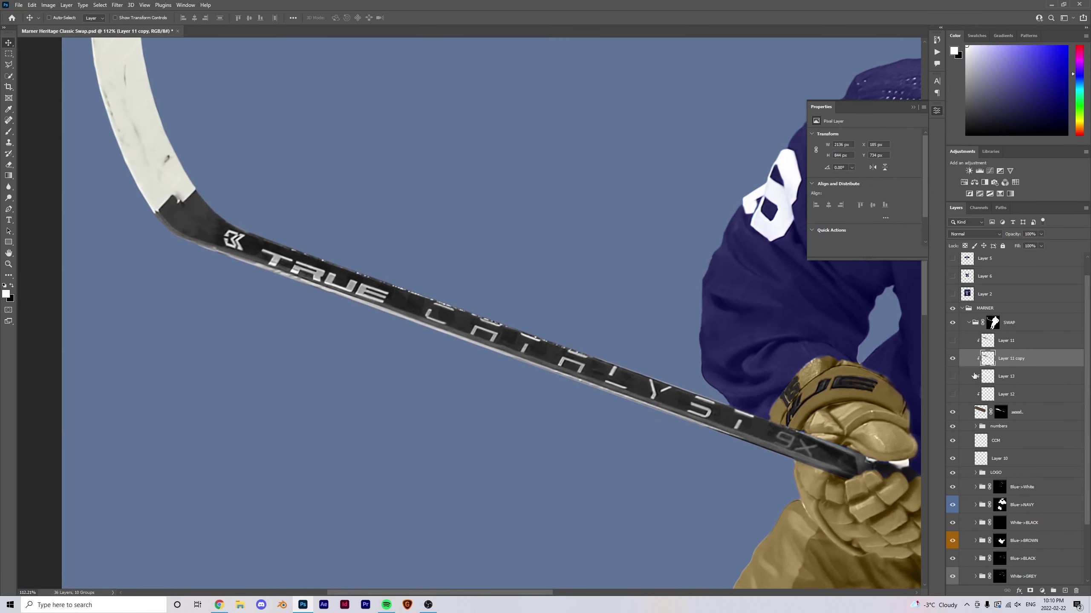
{"action": "left_click", "coordinate": [952, 359]}
{"action": "left_click", "coordinate": [952, 359]}
{"action": "key", "text": "e"}
{"action": "scroll", "coordinate": [225, 254], "scroll_direction": "up", "scroll_amount": 3}
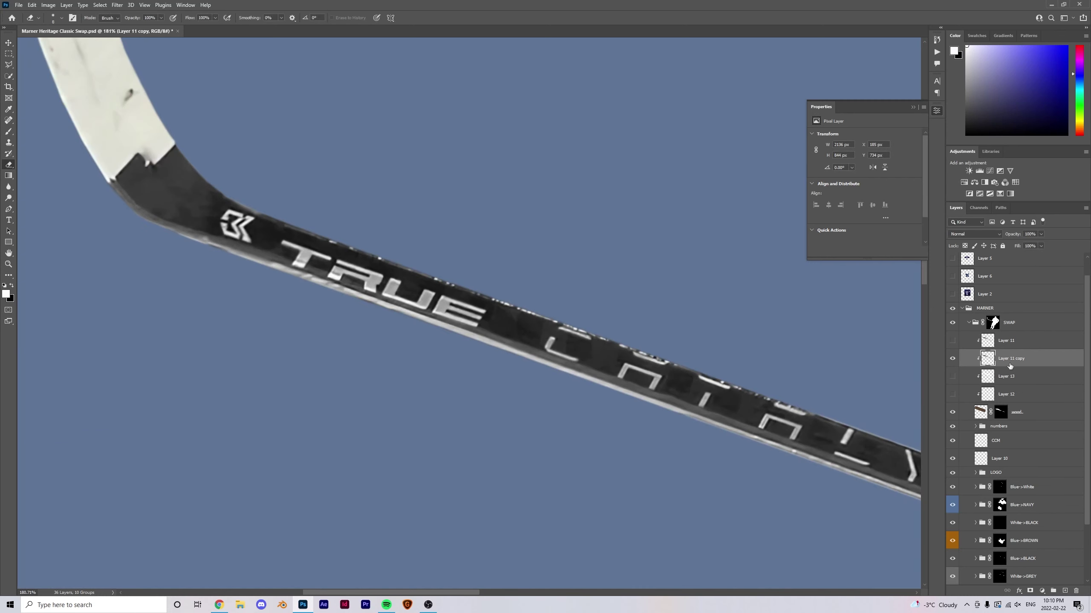
{"action": "left_click_drag", "start_coordinate": [1010, 365], "coordinate": [1000, 370]}
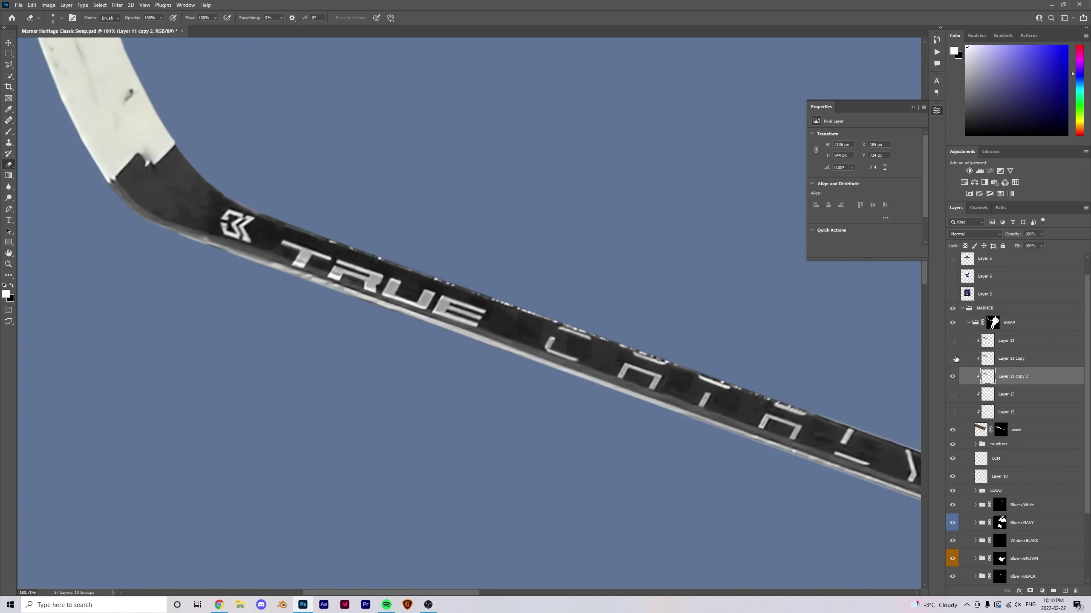
- Hide Layer 11 copy and erase the shaft's dark centre and lettering on Layer 11 copy 2, keeping its edges
{"action": "scroll", "coordinate": [172, 199], "scroll_direction": "up", "scroll_amount": 2}
{"action": "mouse_move", "coordinate": [181, 206]}
{"action": "left_mouse_down"}
{"action": "mouse_move", "coordinate": [278, 237]}
{"action": "mouse_move", "coordinate": [349, 279]}
{"action": "mouse_move", "coordinate": [755, 414]}
{"action": "mouse_move", "coordinate": [302, 309]}
{"action": "left_mouse_up"}
{"action": "left_click_drag", "start_coordinate": [655, 419], "coordinate": [430, 339]}
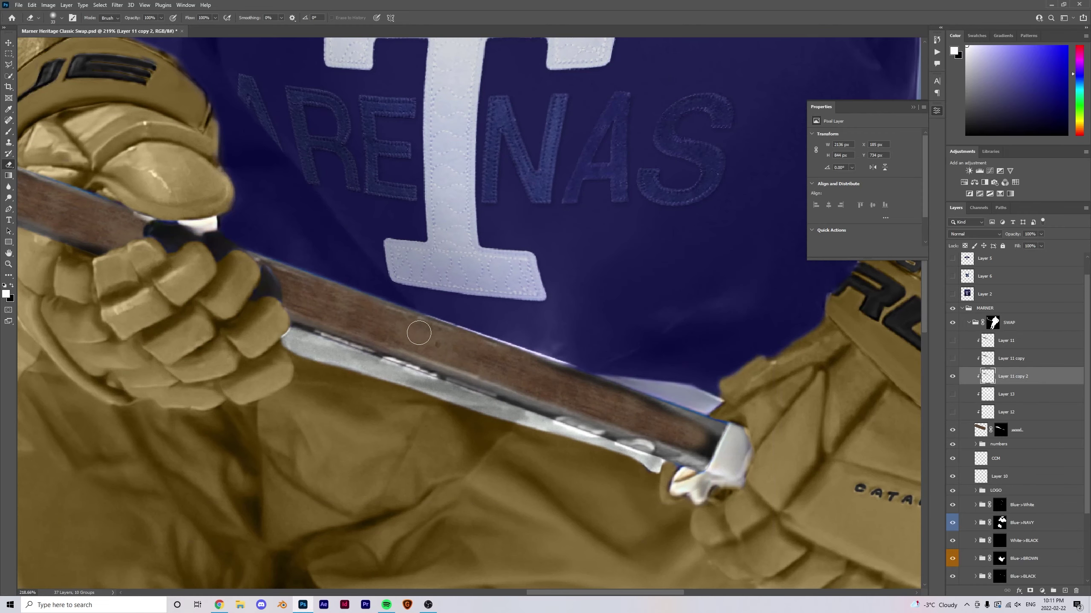